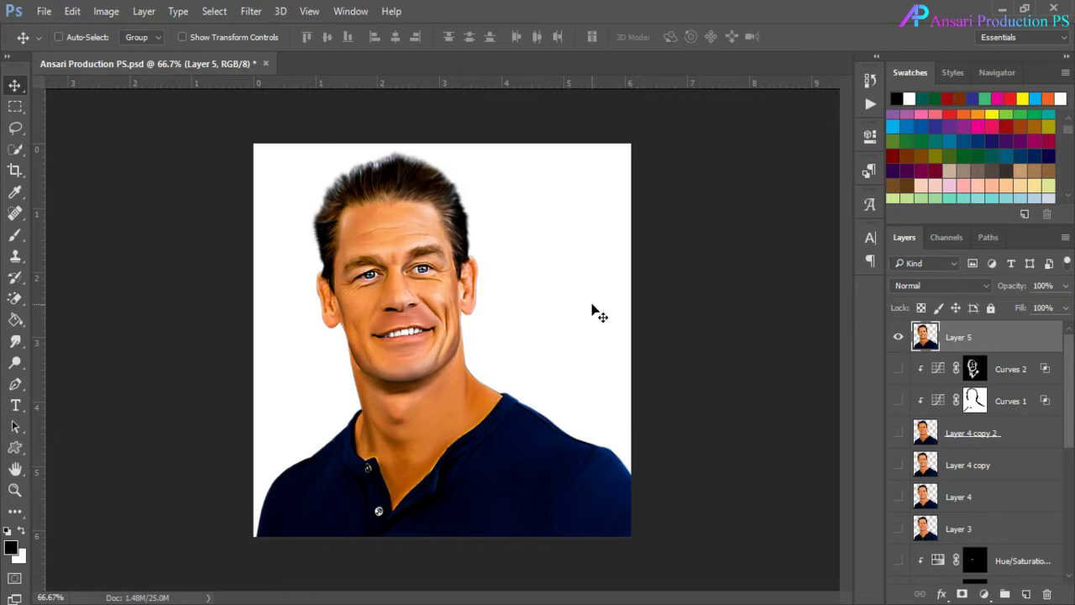
Duplicate Layer 5, hide the original, and add a white layer mask to the copy
left_click_drag(1030, 346, 1026, 594)
left_click(899, 370)
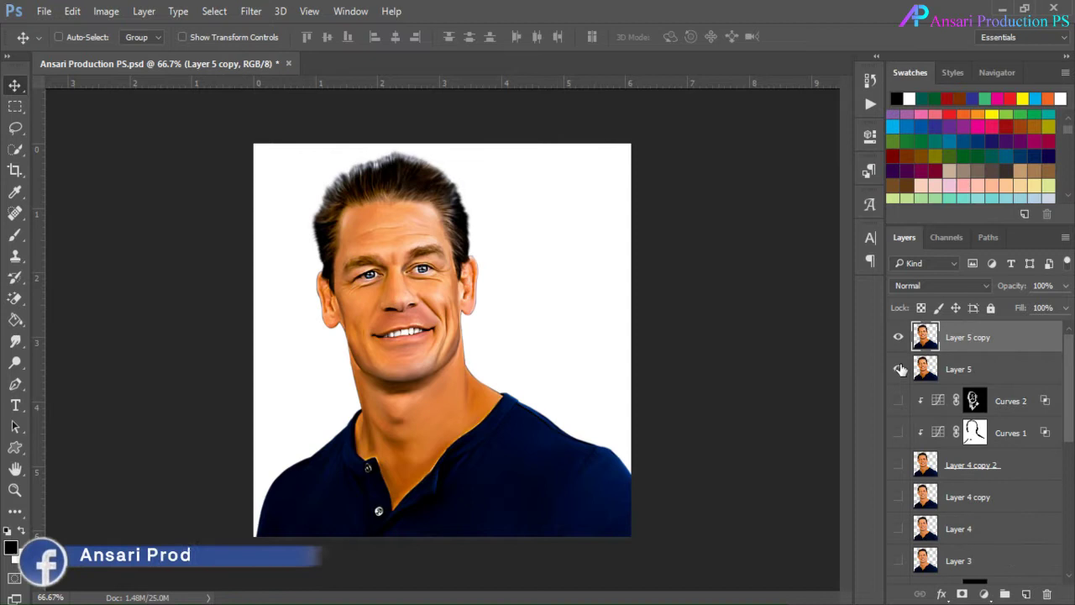
left_click(963, 594)
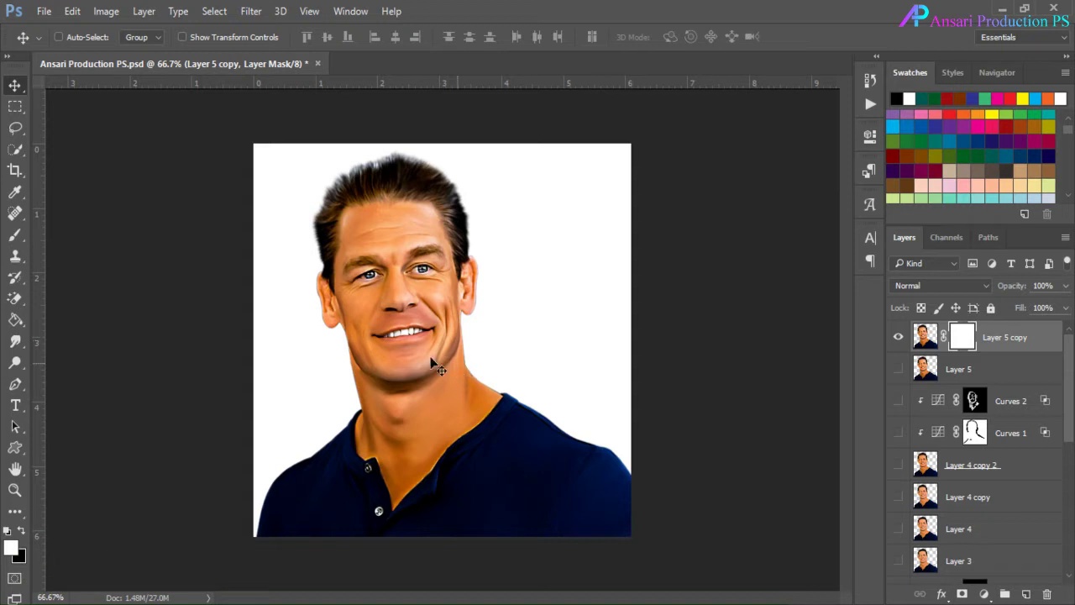
Move the portrait up slightly and fade its shirt with a black-to-white linear gradient on the mask, from the bottom edge to the chin
left_click_drag(415, 342, 412, 324)
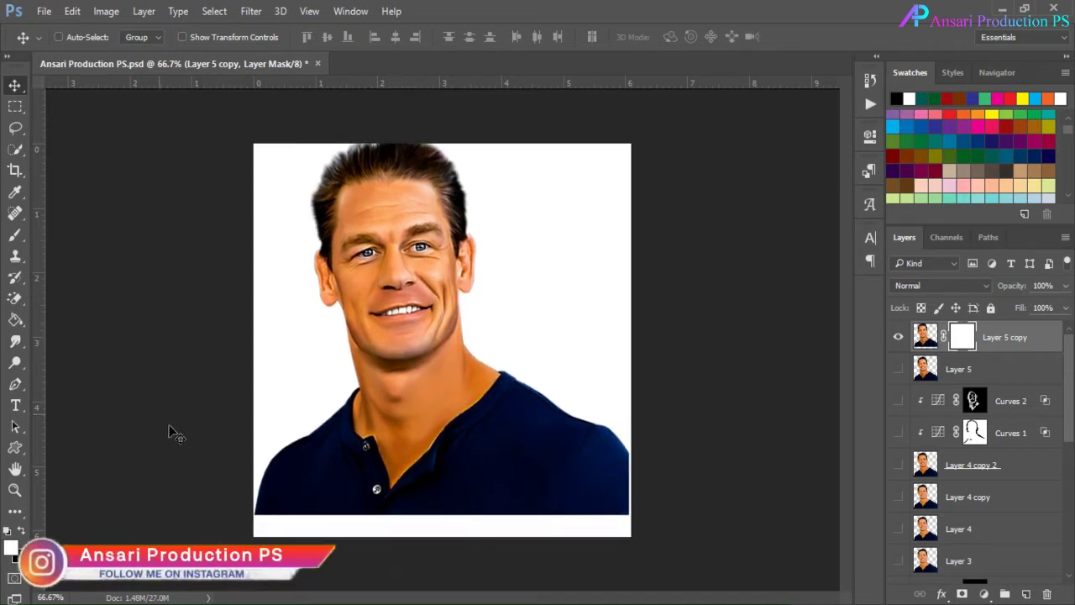
left_click(23, 531)
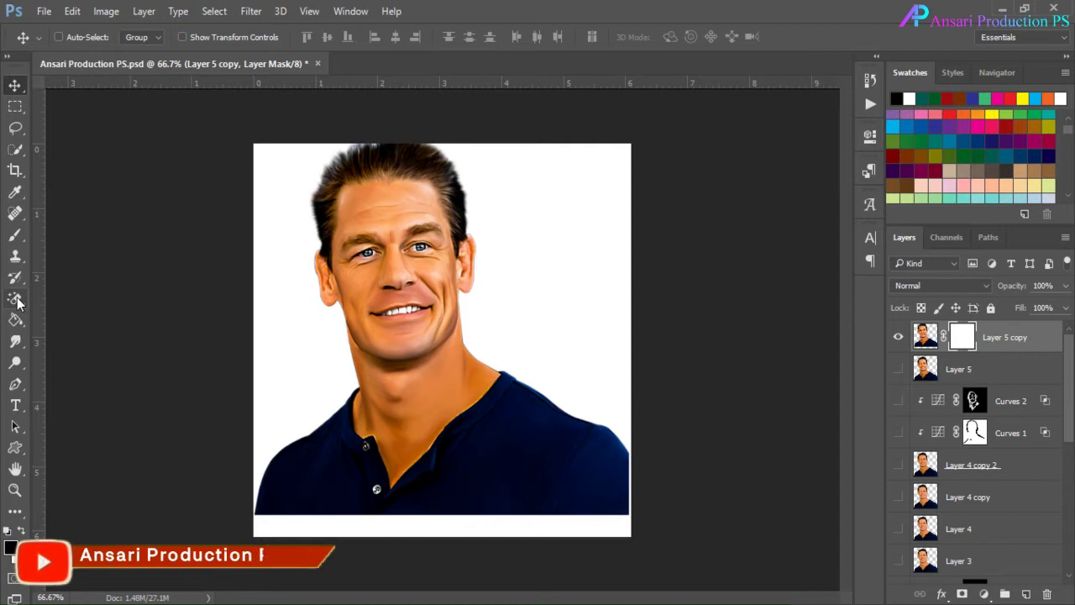
left_click_drag(17, 326, 57, 320)
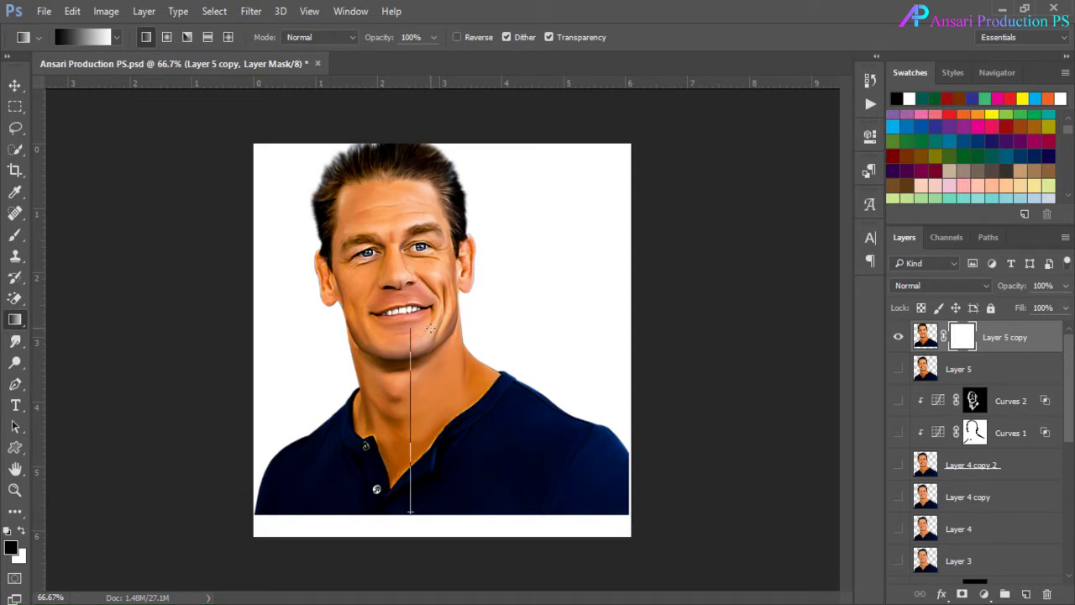
left_click_drag(428, 512, 430, 328)
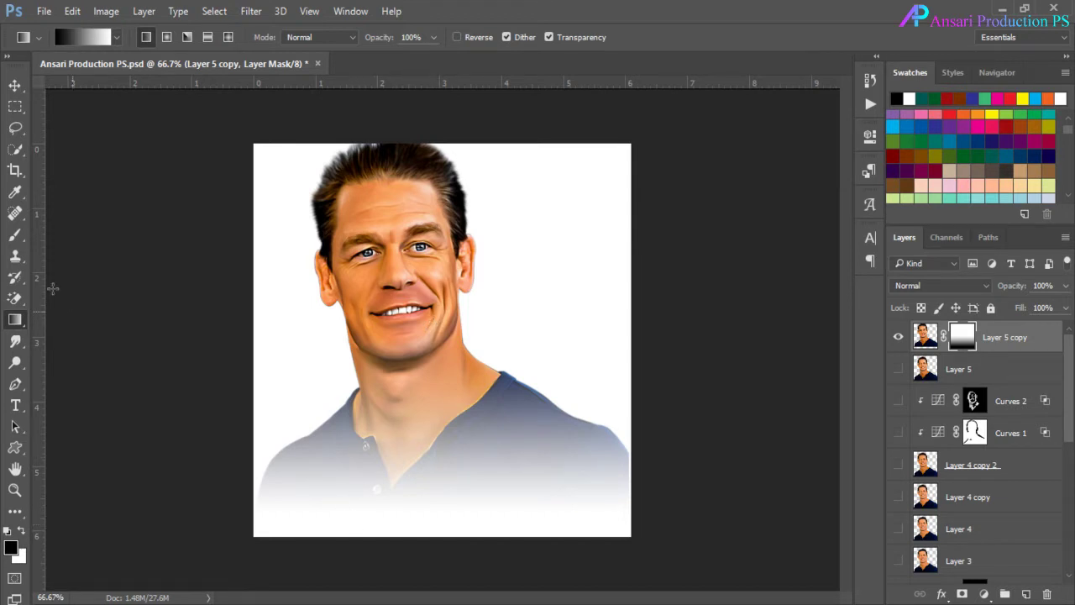
Fade both lower shoulder edges on the mask using a soft black Brush at 100% opacity and size 300
left_click(15, 244)
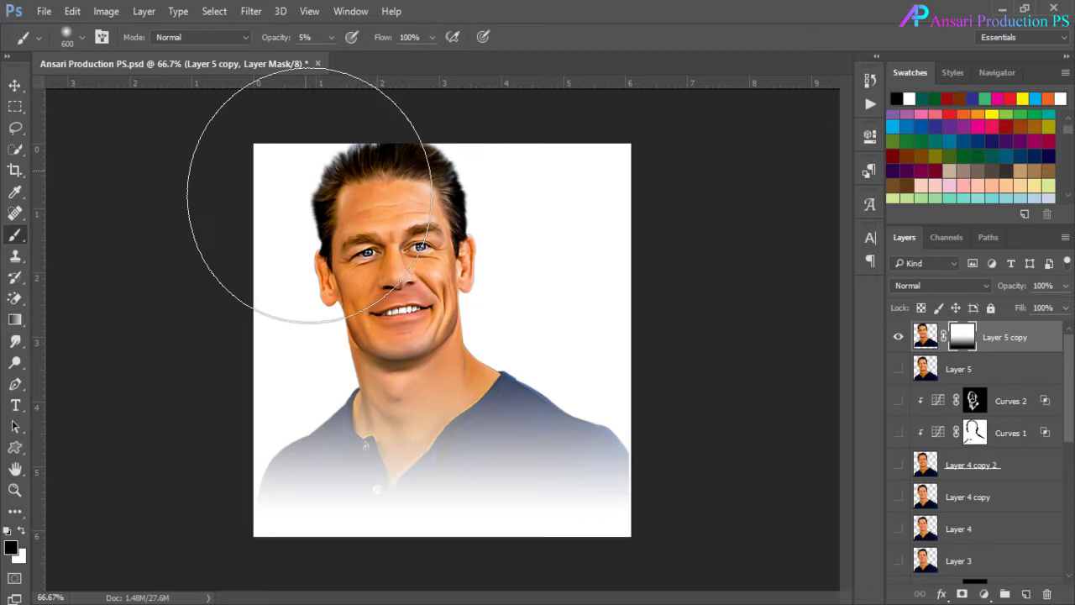
left_click(331, 37)
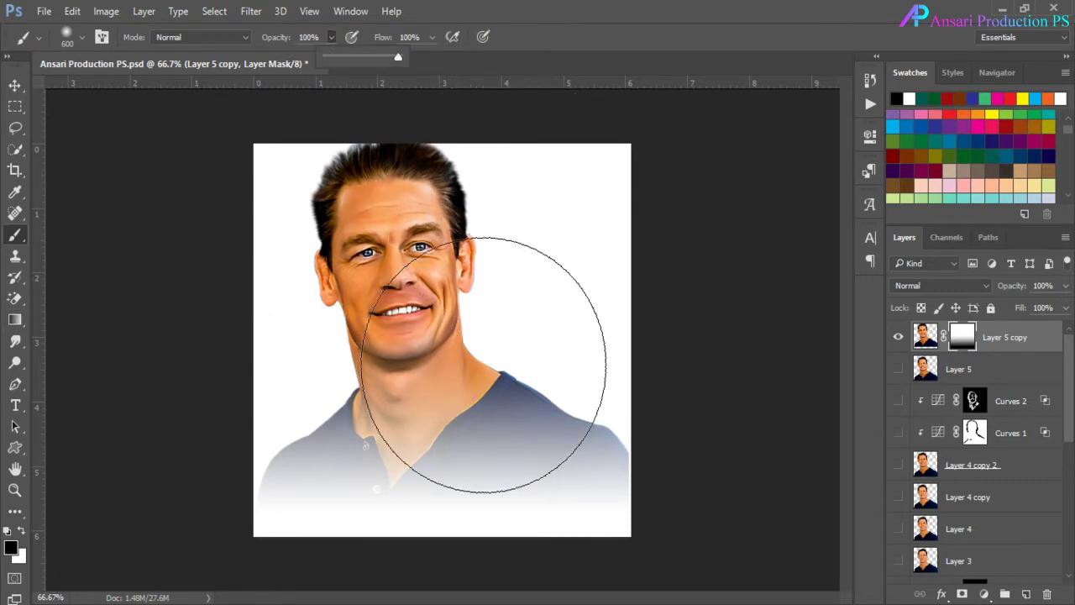
key("bracketleft")
key("bracketleft")
key("bracketleft")
key("bracketleft")
key("bracketleft")
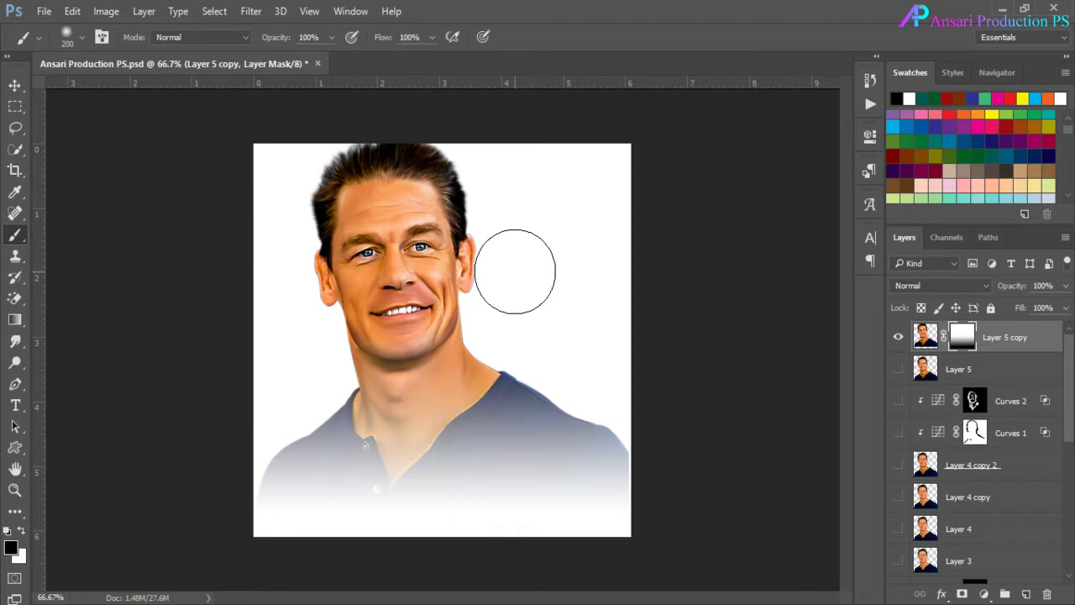
right_click(515, 270)
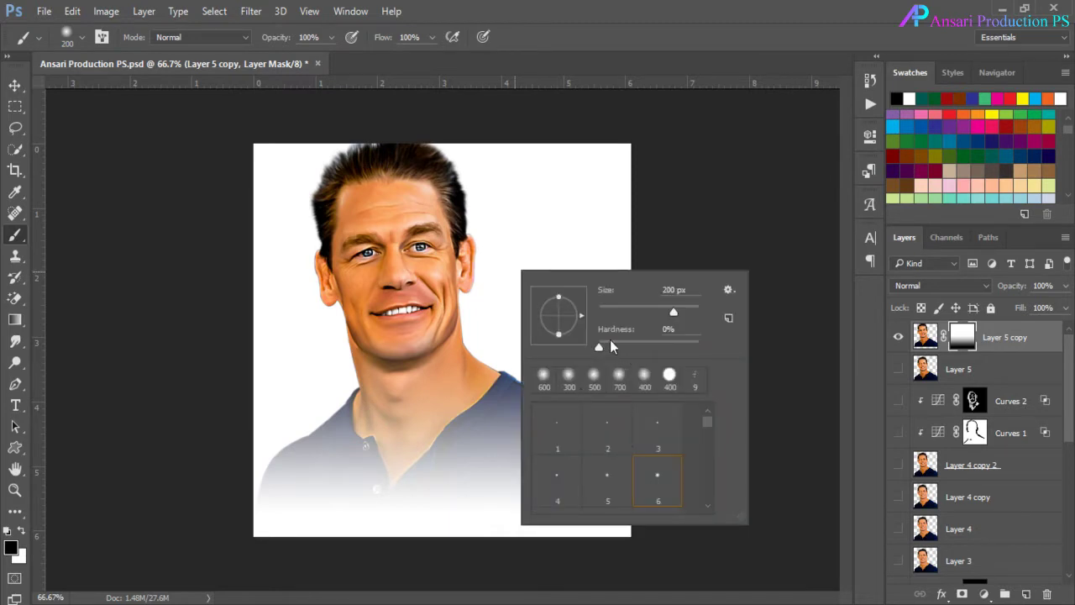
left_click(615, 19)
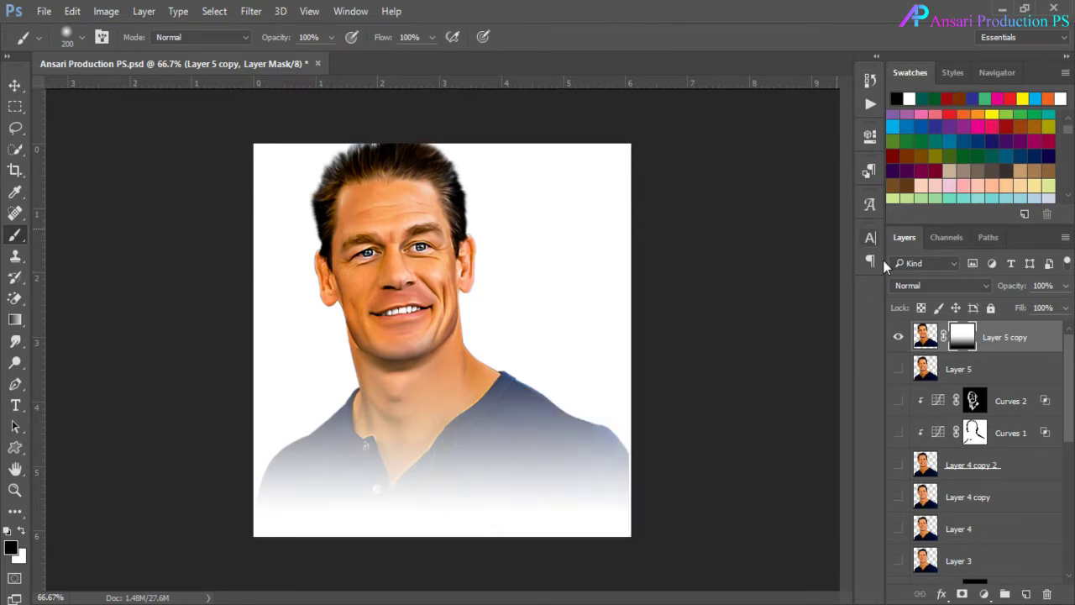
key("bracketright")
key("bracketright")
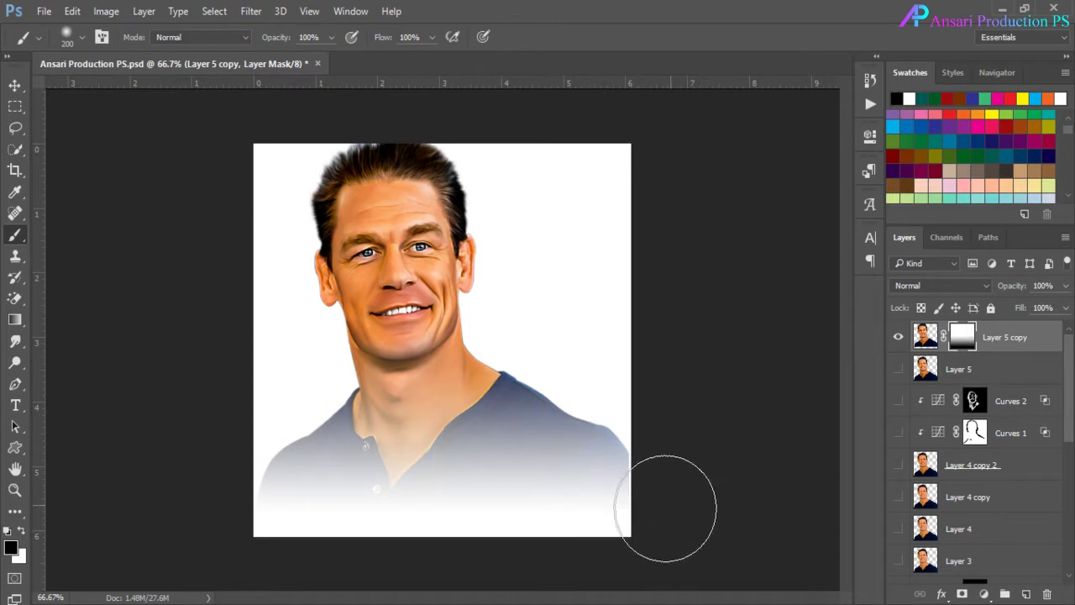
mouse_move(682, 509)
left_mouse_down()
mouse_move(697, 486)
mouse_move(674, 507)
mouse_move(679, 465)
mouse_move(694, 446)
mouse_move(670, 521)
mouse_move(681, 471)
left_mouse_up()
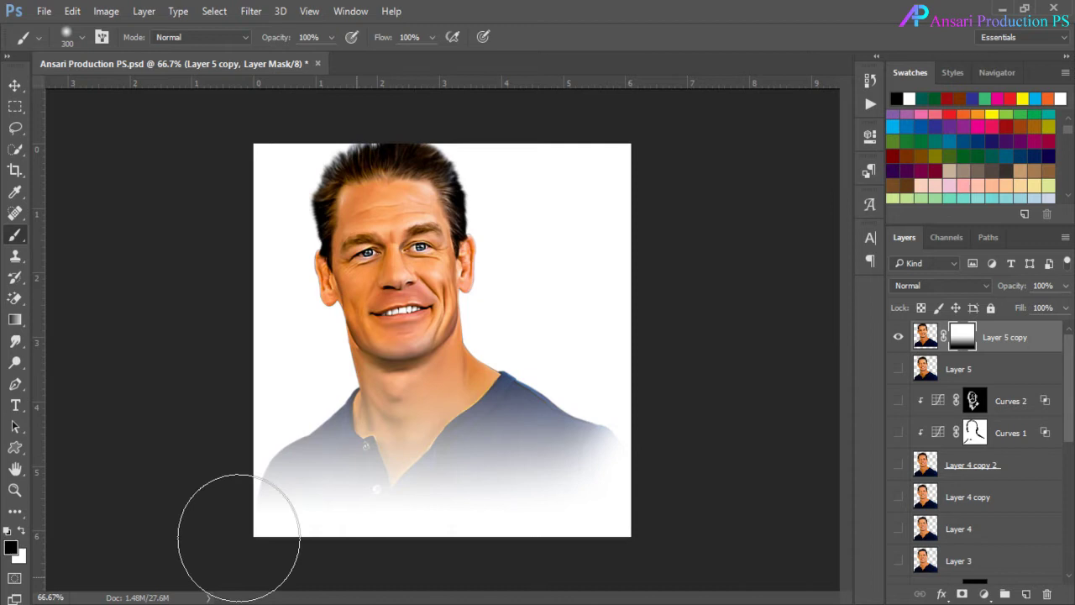
mouse_move(197, 487)
left_mouse_down()
mouse_move(249, 553)
mouse_move(198, 439)
mouse_move(252, 533)
left_mouse_up()
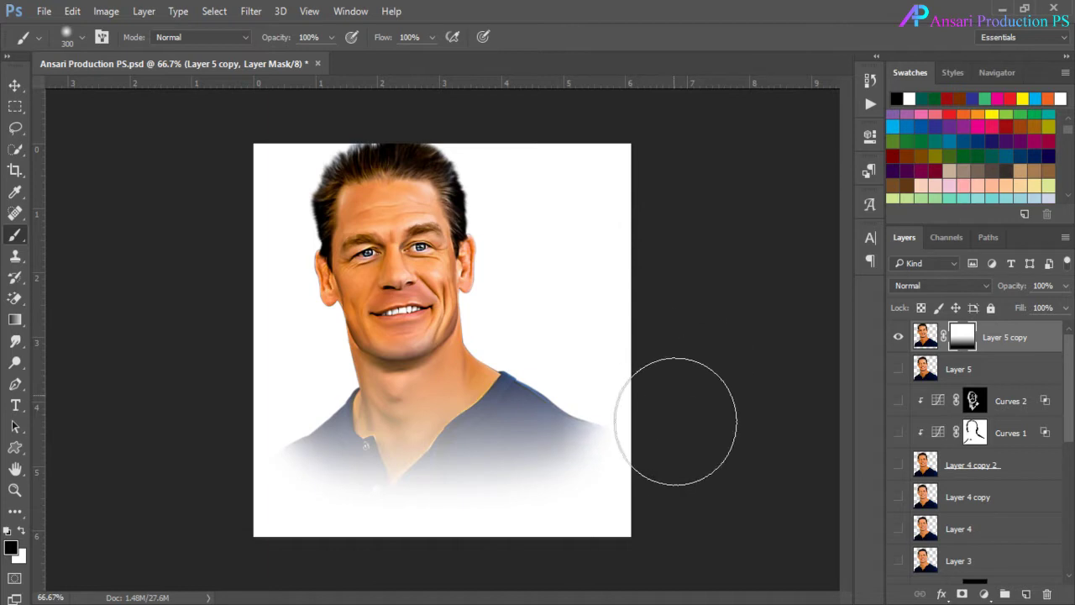
Restore the neck, collar and inner shoulders by painting white on the mask with a brush reduced to size 150
left_click(21, 538)
key("bracketleft")
key("bracketleft")
key("bracketleft")
key("bracketleft")
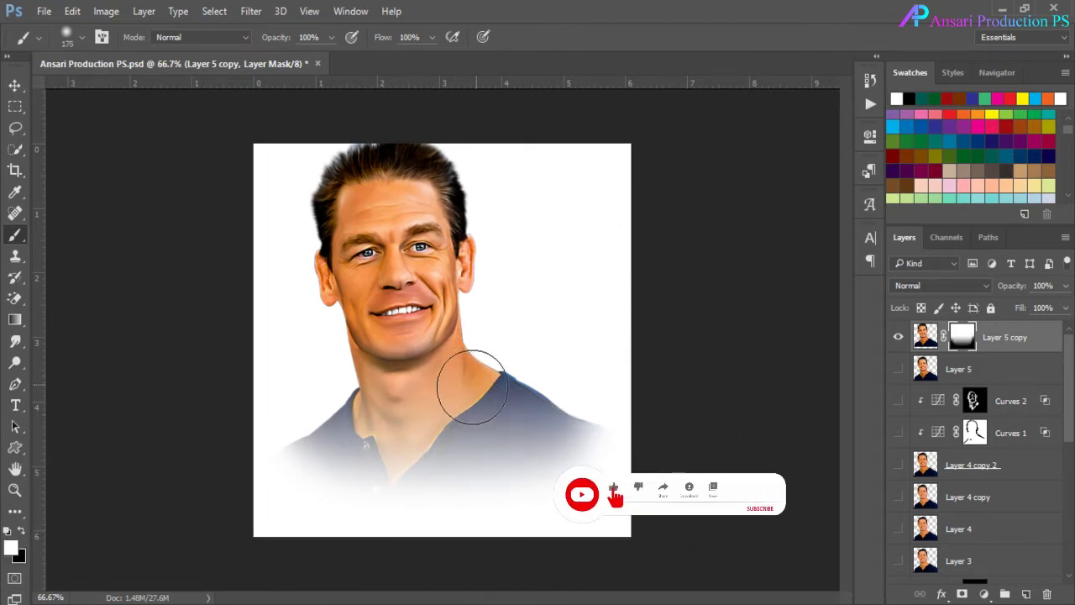
mouse_move(361, 420)
left_mouse_down()
mouse_move(408, 397)
mouse_move(482, 328)
mouse_move(334, 351)
mouse_move(407, 302)
mouse_move(501, 271)
mouse_move(394, 407)
mouse_move(501, 397)
mouse_move(524, 413)
mouse_move(444, 432)
mouse_move(533, 372)
left_mouse_up()
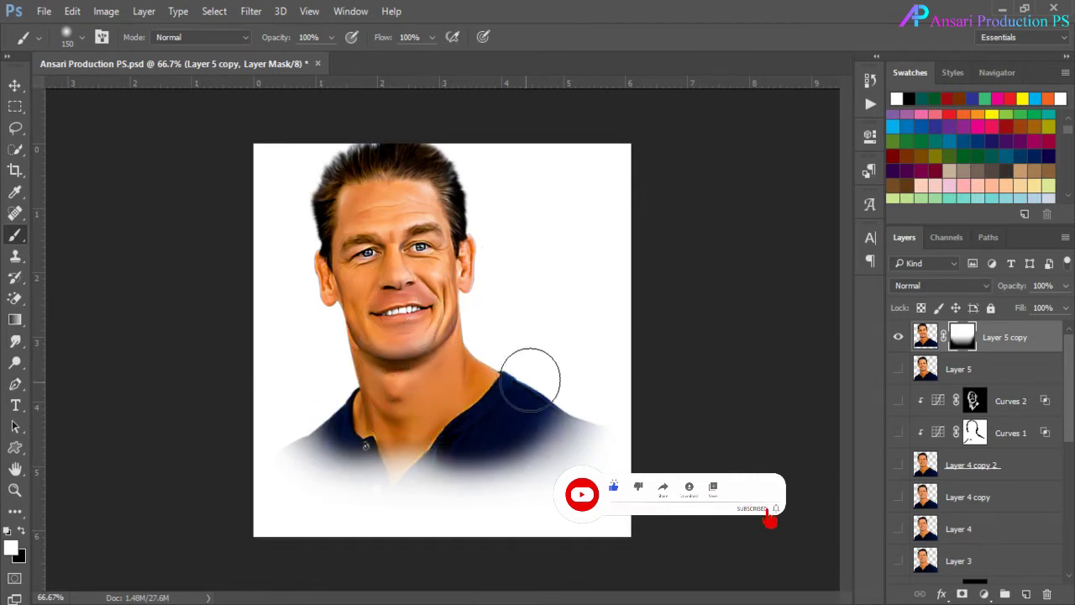
Restore more of the shirt chest and both outer shoulders by painting white on the mask with a size 250 brush
key("bracketright")
key("bracketright")
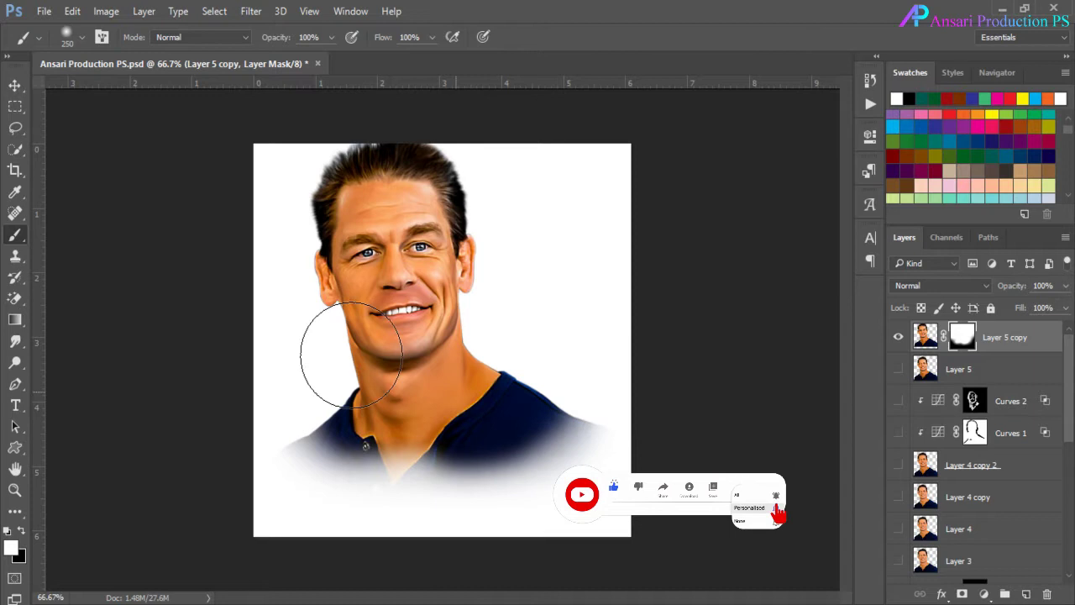
mouse_move(443, 403)
left_mouse_down()
mouse_move(355, 395)
mouse_move(432, 430)
mouse_move(524, 382)
mouse_move(535, 386)
mouse_move(550, 358)
left_mouse_up()
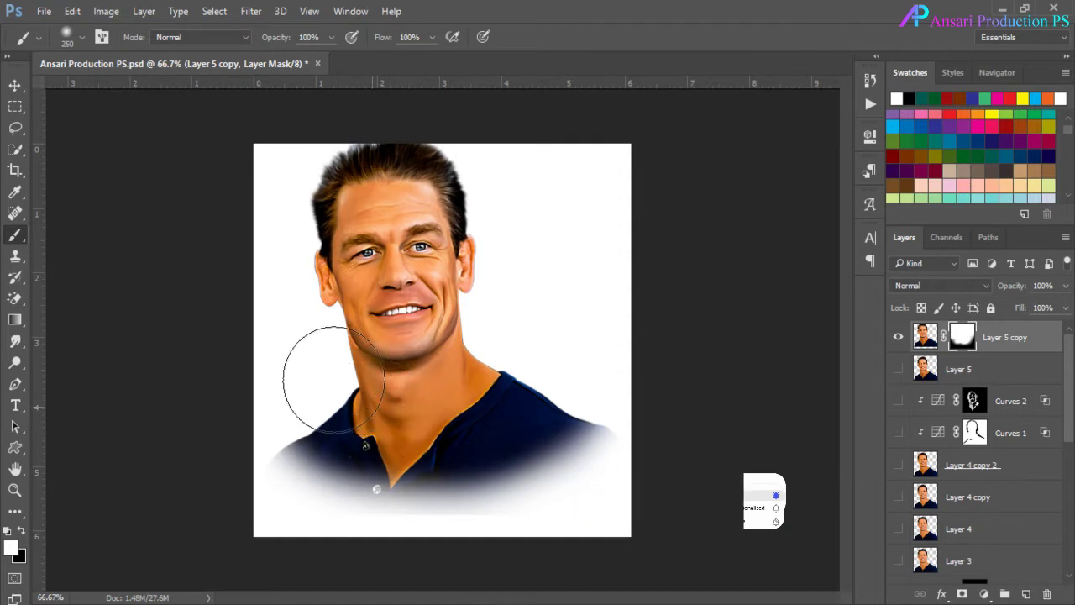
left_click_drag(560, 389, 610, 348)
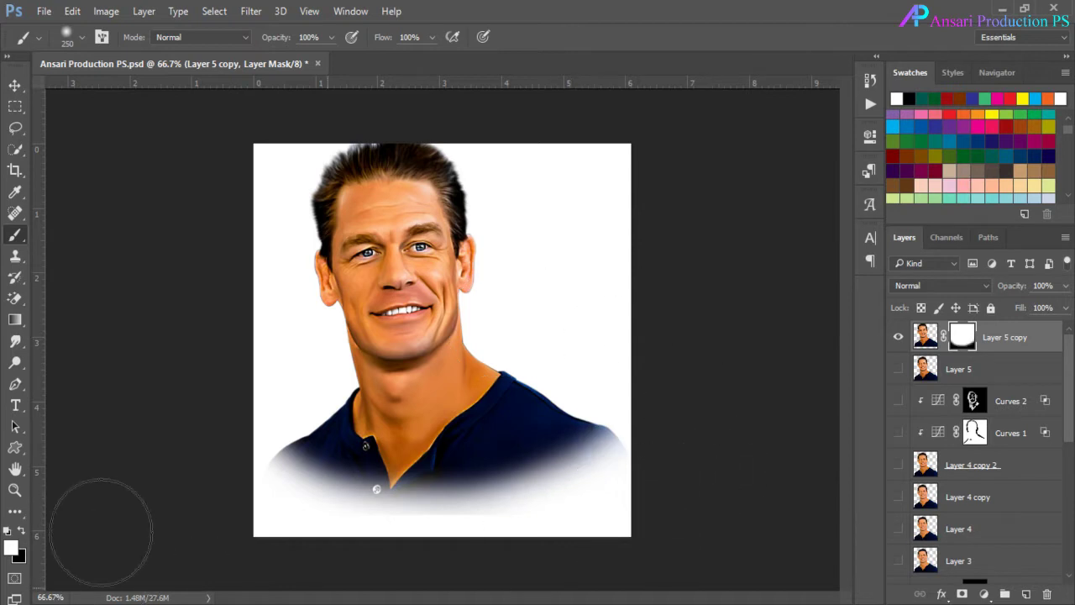
Soften the outer ends of both shoulders by painting black on the mask with a size 175 brush
left_click(24, 531)
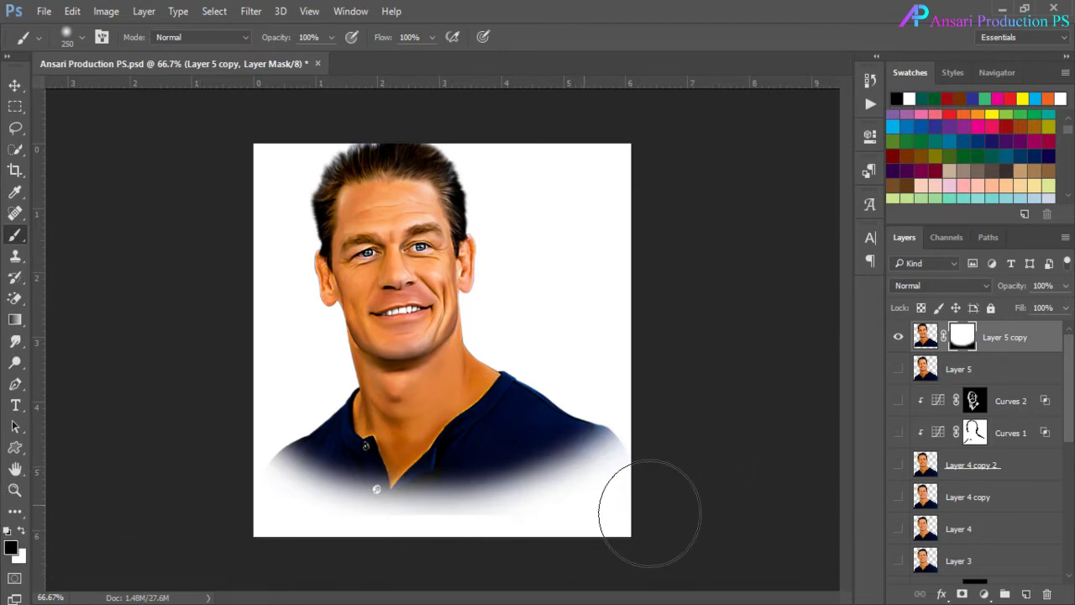
key("bracketleft")
key("bracketleft")
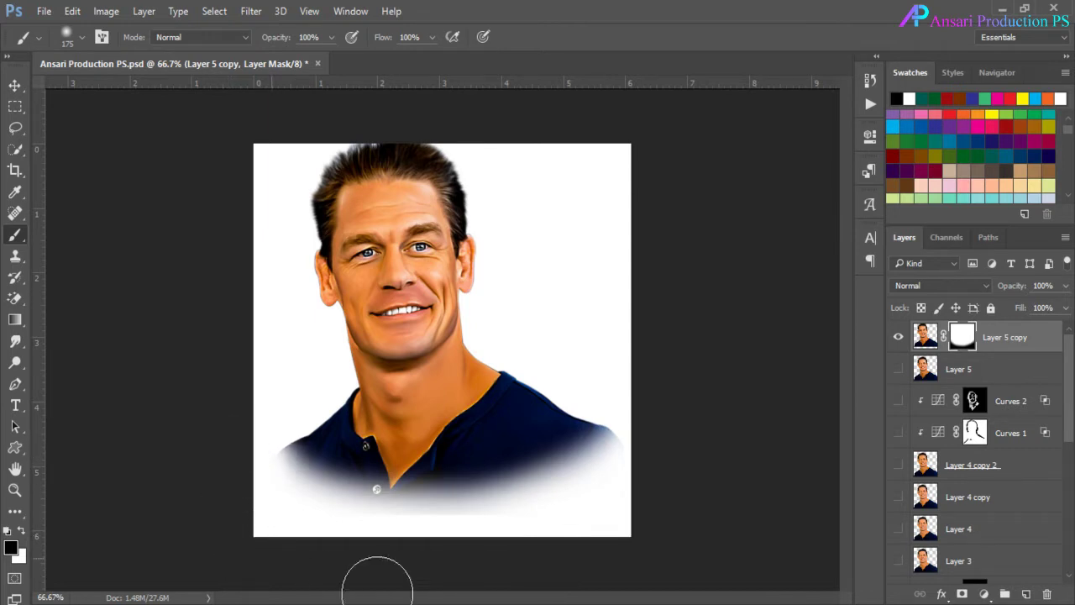
mouse_move(643, 431)
left_mouse_down()
mouse_move(646, 447)
mouse_move(650, 405)
left_mouse_up()
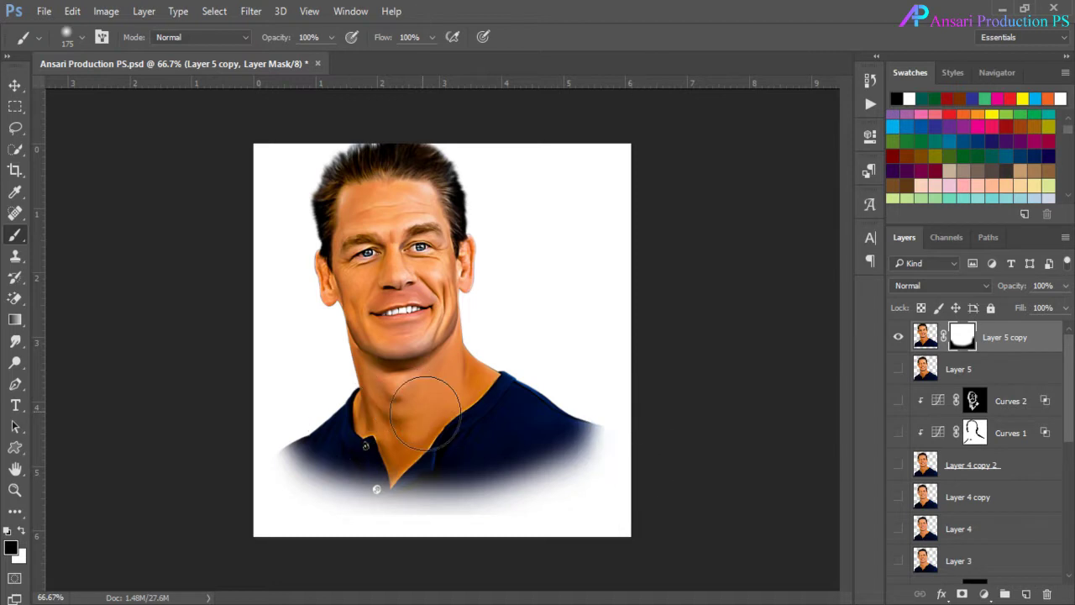
Restore the lower chest in white at size 175, and clean up the faded bottom edge in black at size 125
left_click(22, 532)
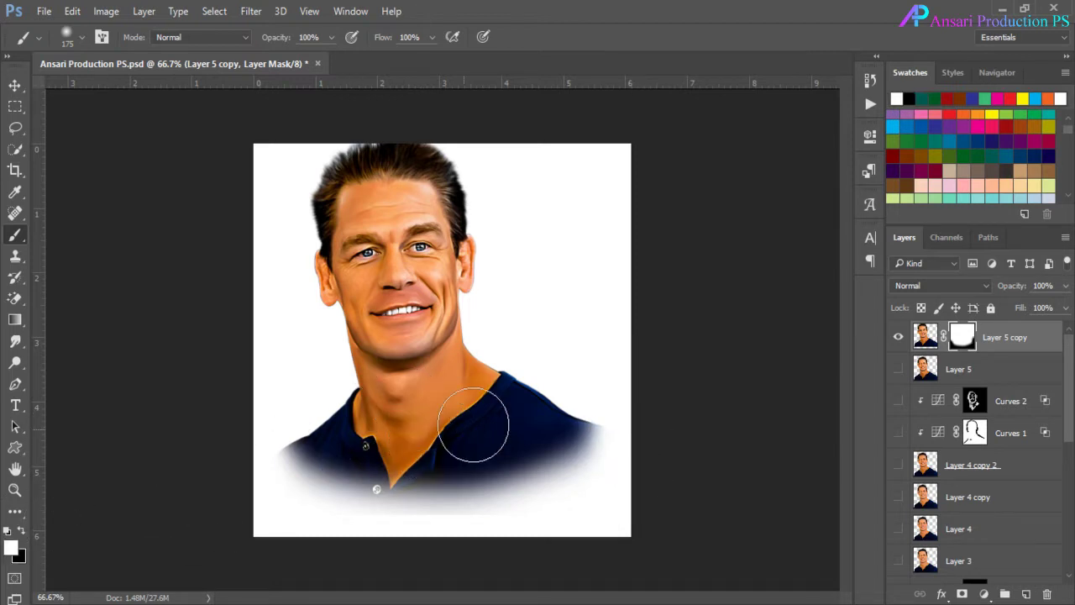
mouse_move(350, 446)
left_mouse_down()
mouse_move(403, 446)
mouse_move(451, 429)
mouse_move(317, 426)
mouse_move(460, 429)
mouse_move(518, 406)
mouse_move(468, 439)
mouse_move(528, 428)
left_mouse_up()
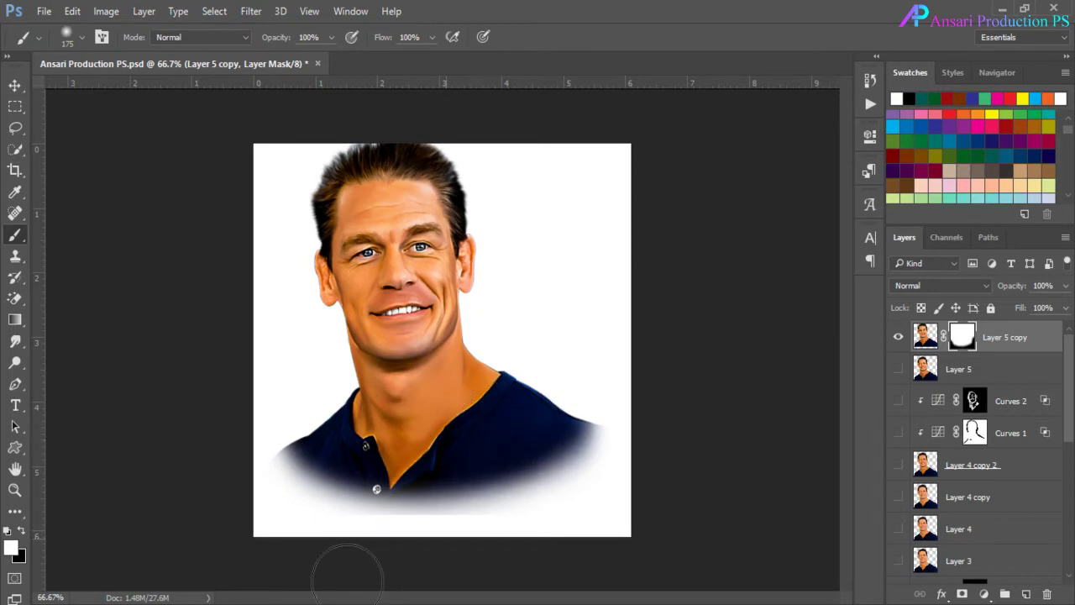
key("bracketleft")
left_click(22, 533)
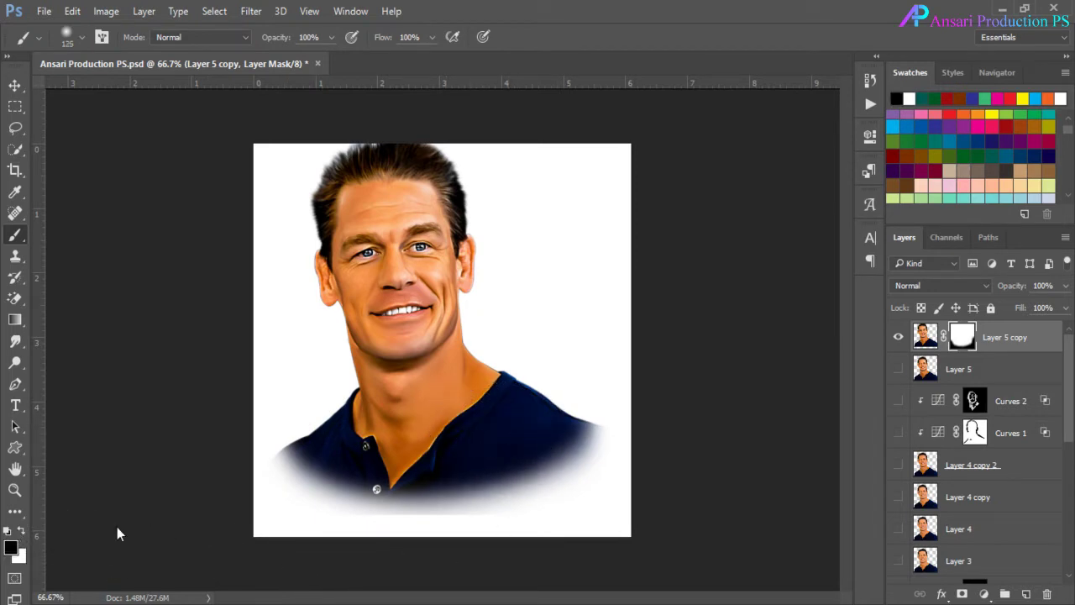
key("bracketleft")
left_click_drag(516, 524, 385, 538)
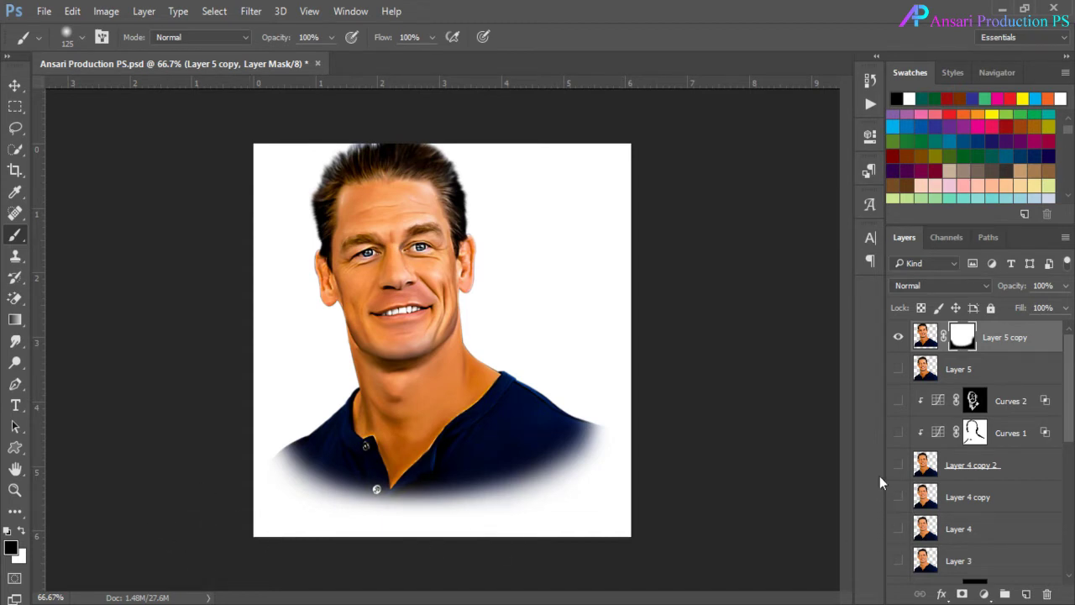
Move the masked portrait of Layer 5 copy down so the whole hair fits inside the canvas
left_click(13, 77)
left_click(924, 337)
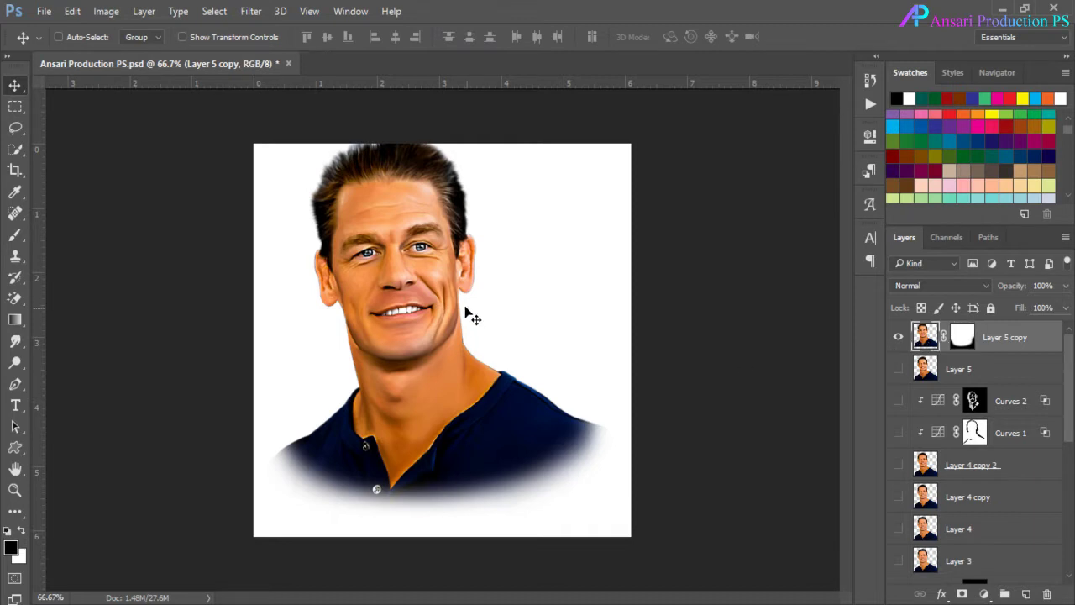
left_click_drag(406, 294, 411, 316)
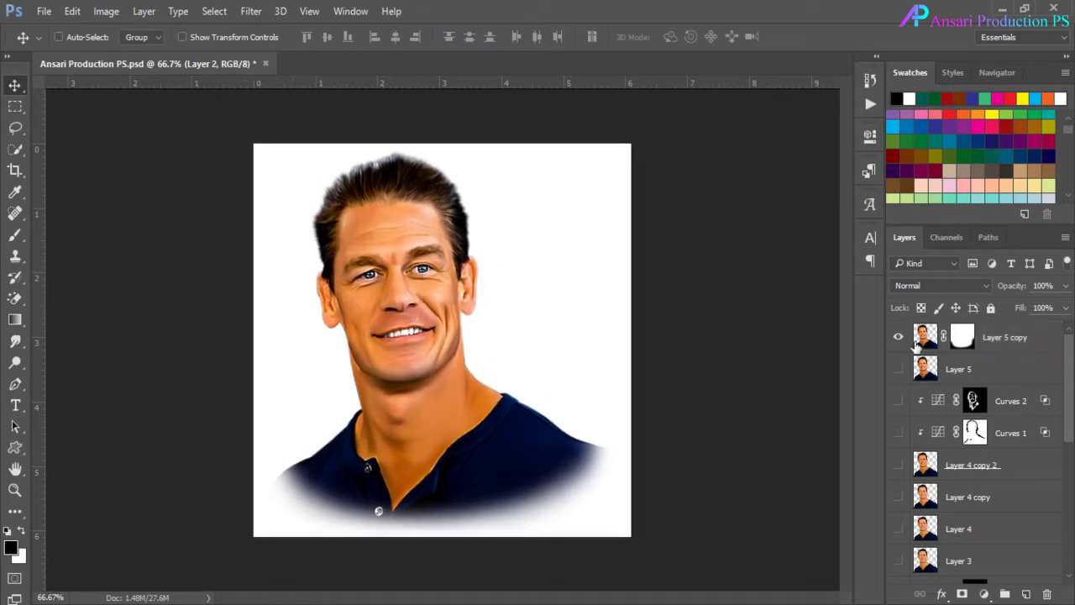
left_click(925, 337)
mouse_move(421, 295)
left_mouse_down()
mouse_move(482, 299)
mouse_move(424, 302)
left_mouse_up()
left_click_drag(435, 399, 434, 388)
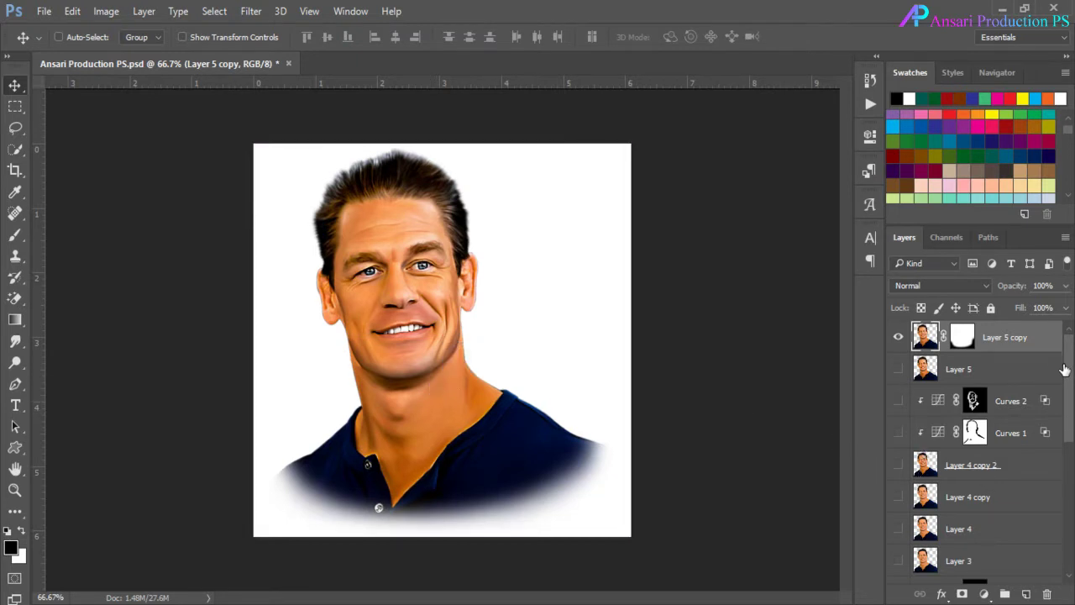
Add a Color Overlay effect to the white background Layer 2 at the end of the layer stack
left_click_drag(1072, 410, 1069, 591)
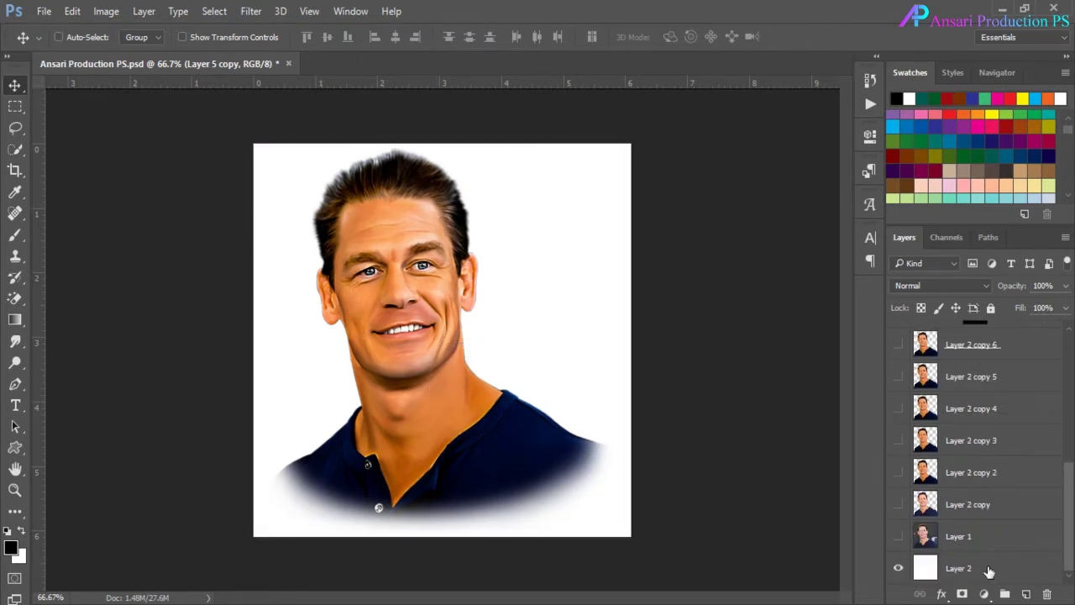
left_click(997, 577)
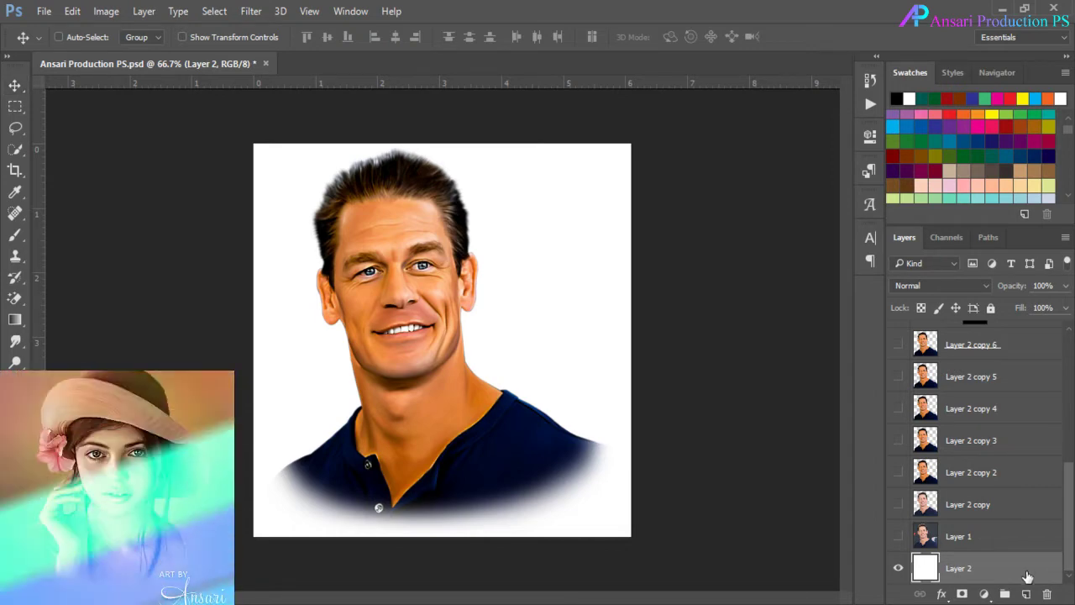
double_click(1016, 577)
left_click_drag(455, 109, 642, 92)
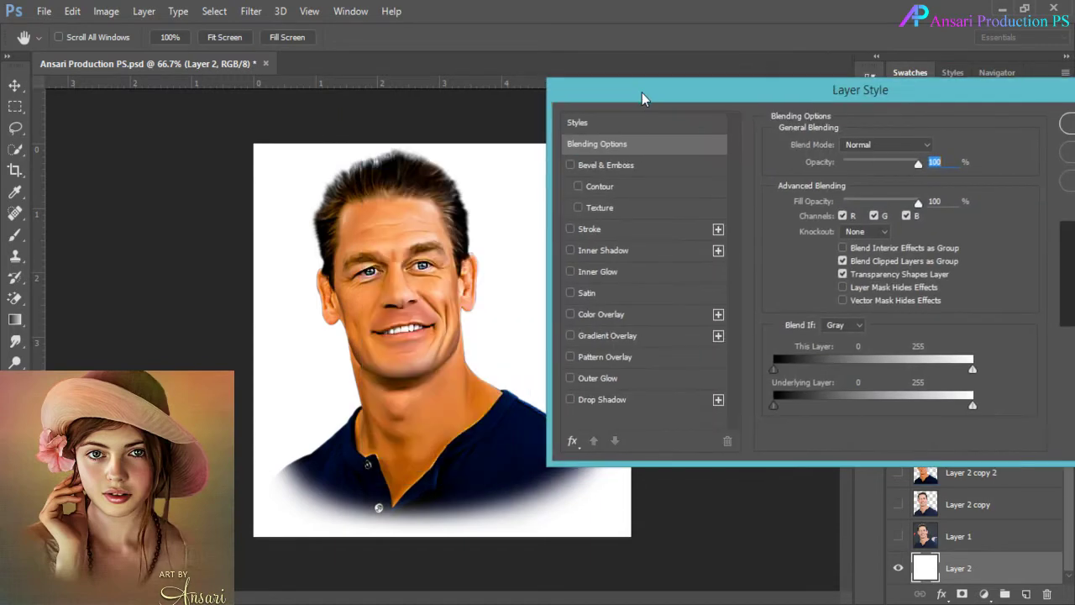
left_click(569, 315)
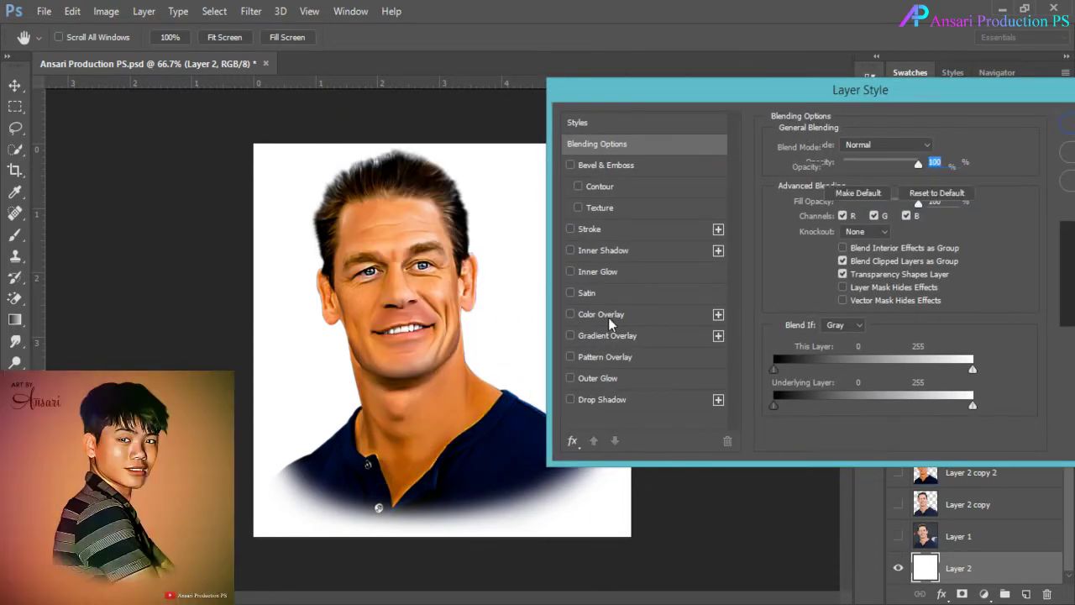
Sample the navy shirt for the overlay colour, darken it to 00051b, and apply the layer style
left_click(935, 147)
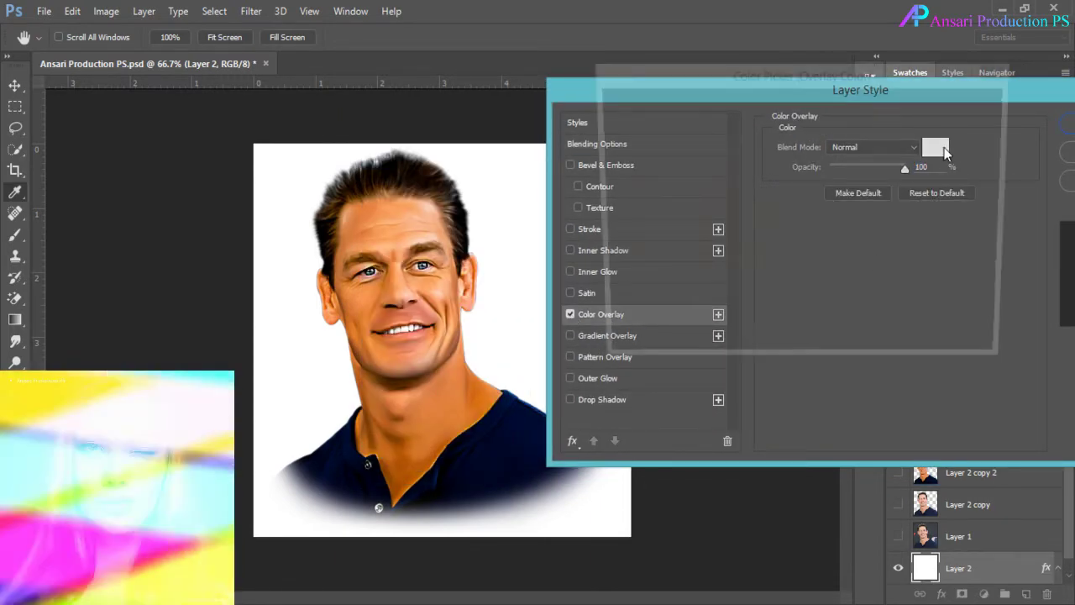
left_click(505, 432)
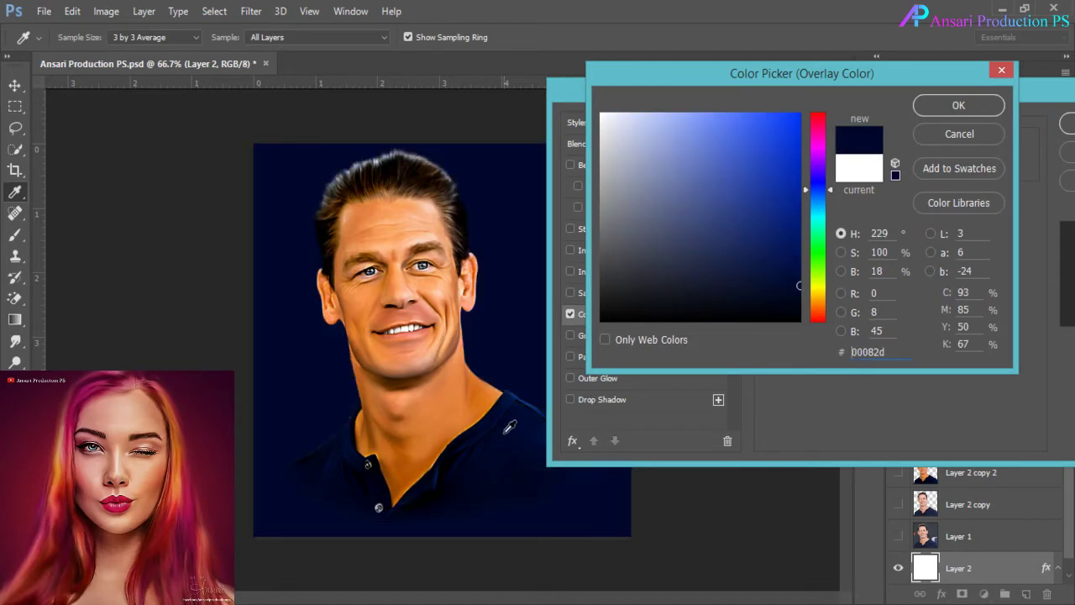
left_click(801, 299)
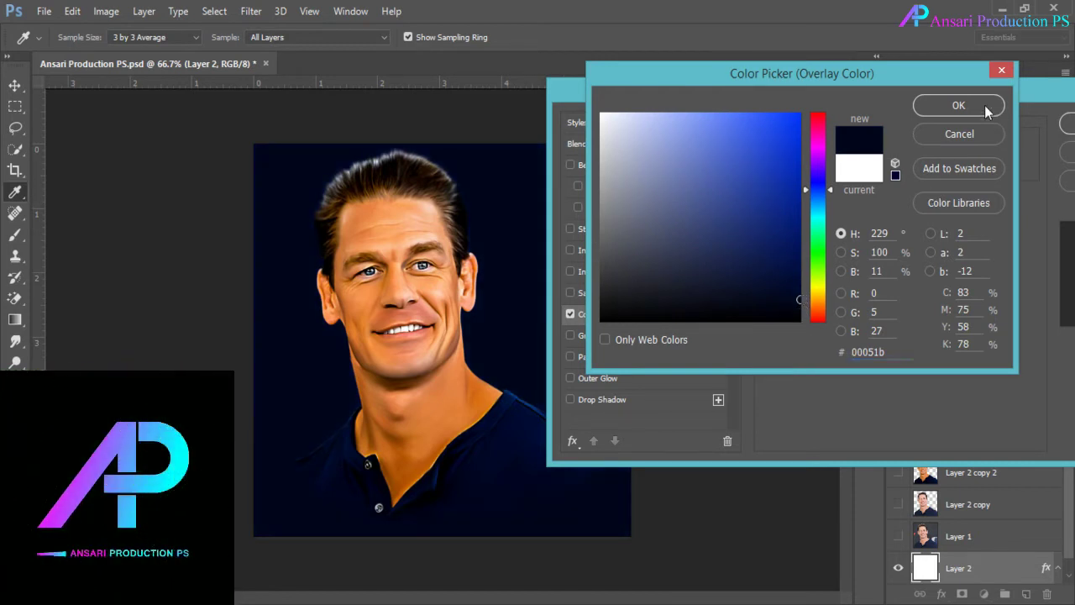
left_click(959, 106)
left_click_drag(983, 97, 769, 88)
left_click(941, 118)
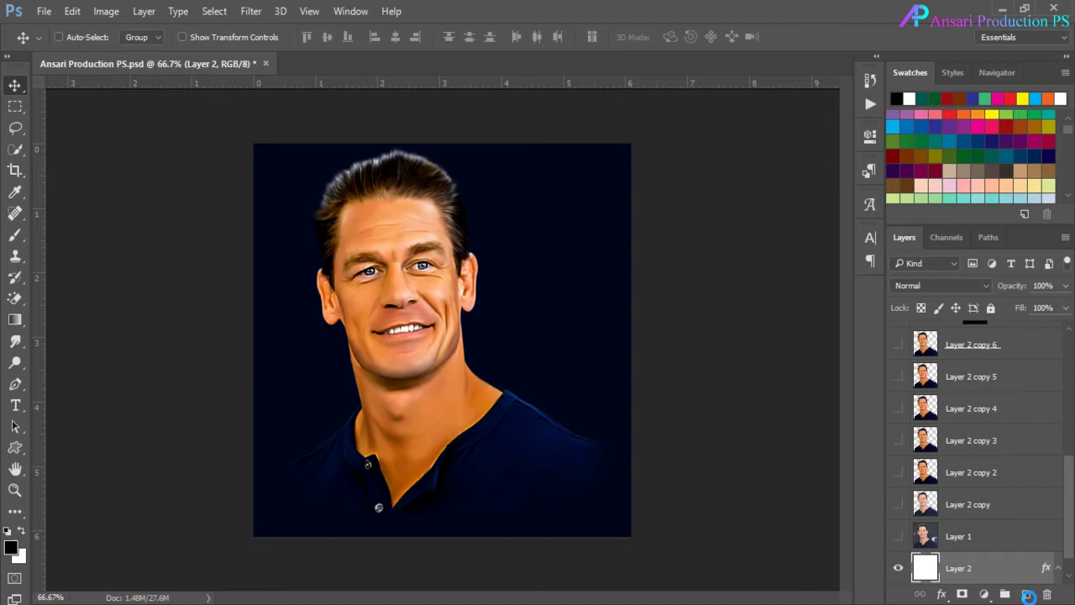
Create a new empty layer directly above Layer 2 and set the Brush tool's opacity to 5%
left_click(1026, 594)
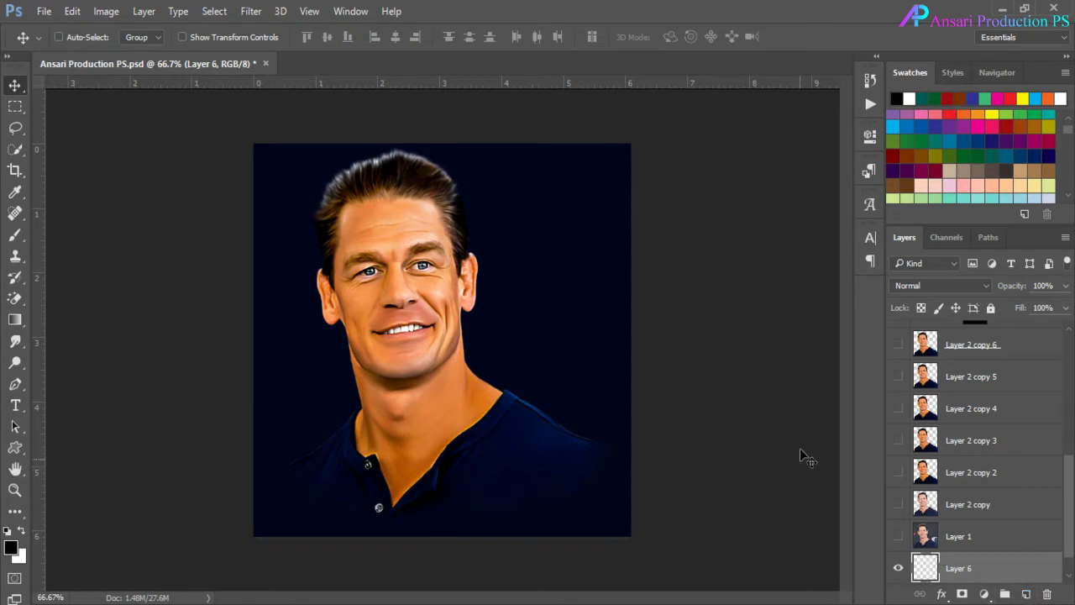
scroll(1073, 511, "down", 1)
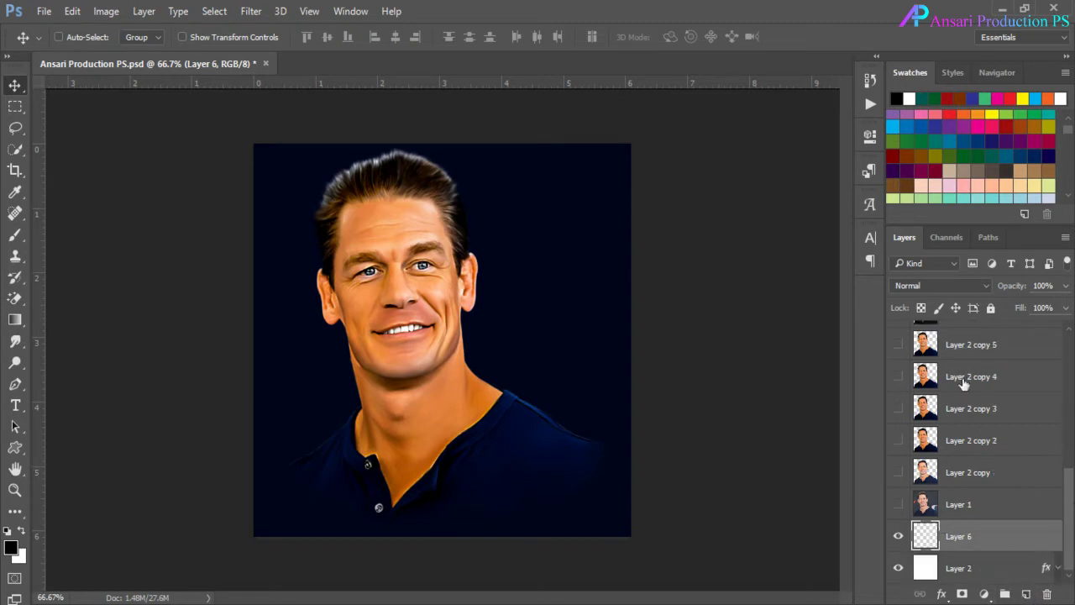
left_click(937, 286)
left_click(937, 287)
left_click(15, 239)
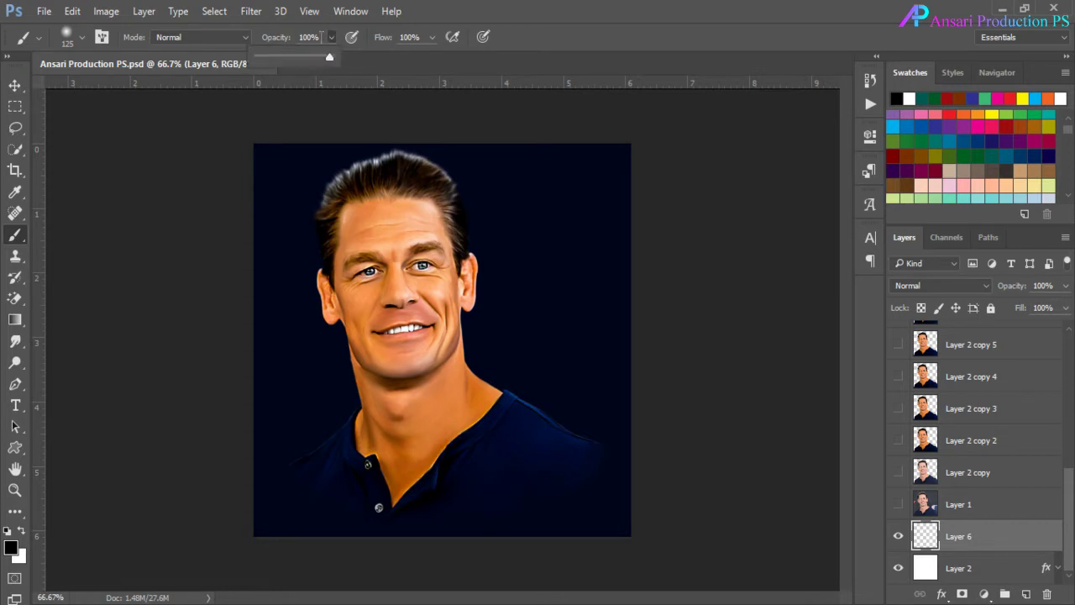
left_click(292, 37)
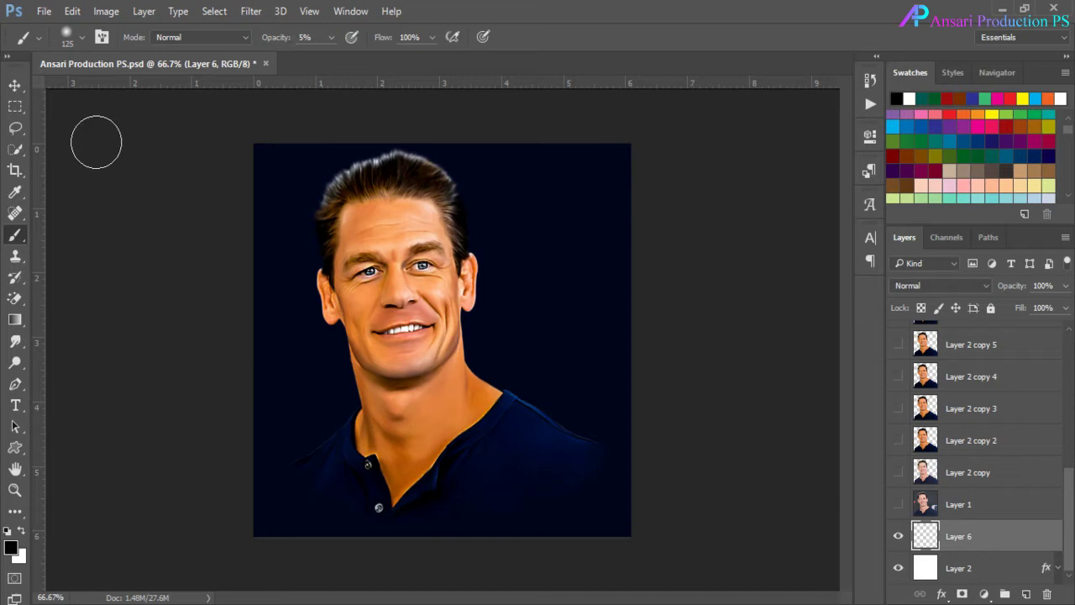
Paint a soft light-blue glow behind the head on the new layer with a size 700 brush
left_click(894, 124)
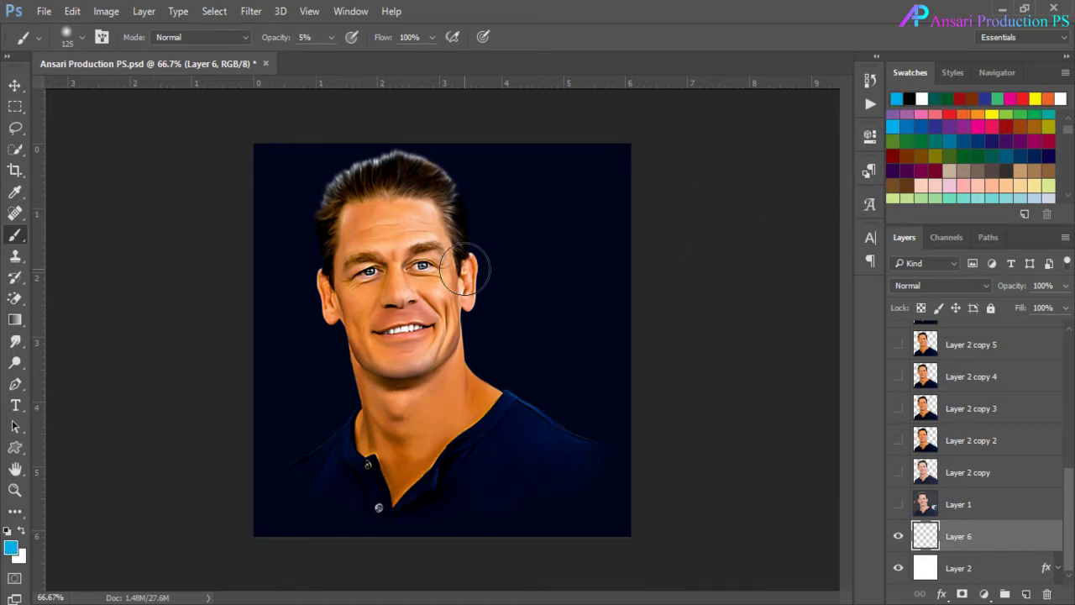
key("bracketright")
key("bracketright")
key("bracketright")
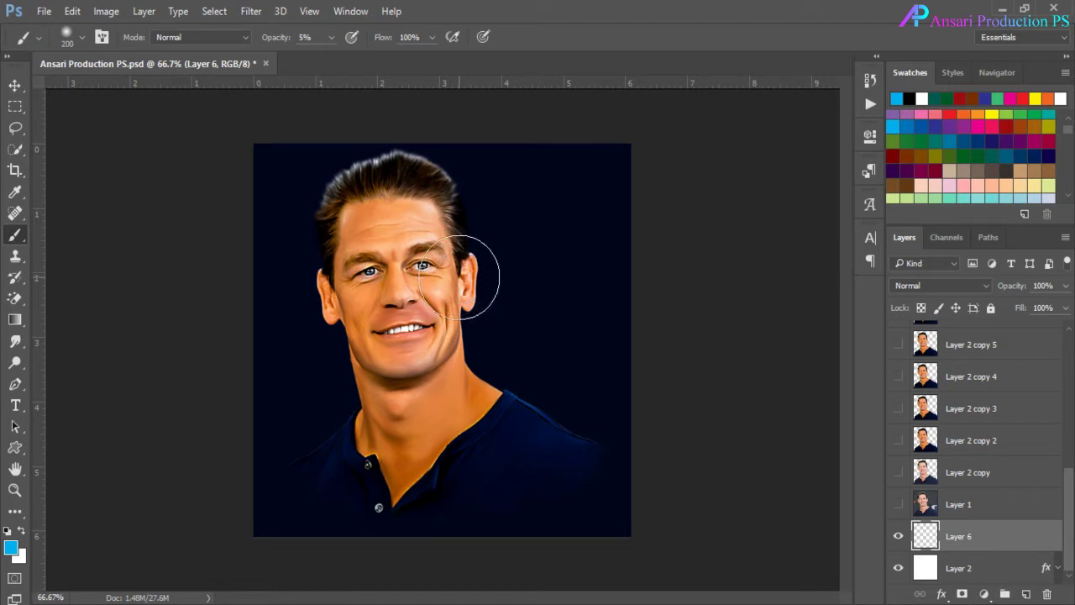
key("bracketright")
key("bracketright")
key("bracketright")
key("bracketright")
key("bracketright")
key("bracketright")
key("bracketright")
key("bracketright")
key("bracketright")
key("bracketright")
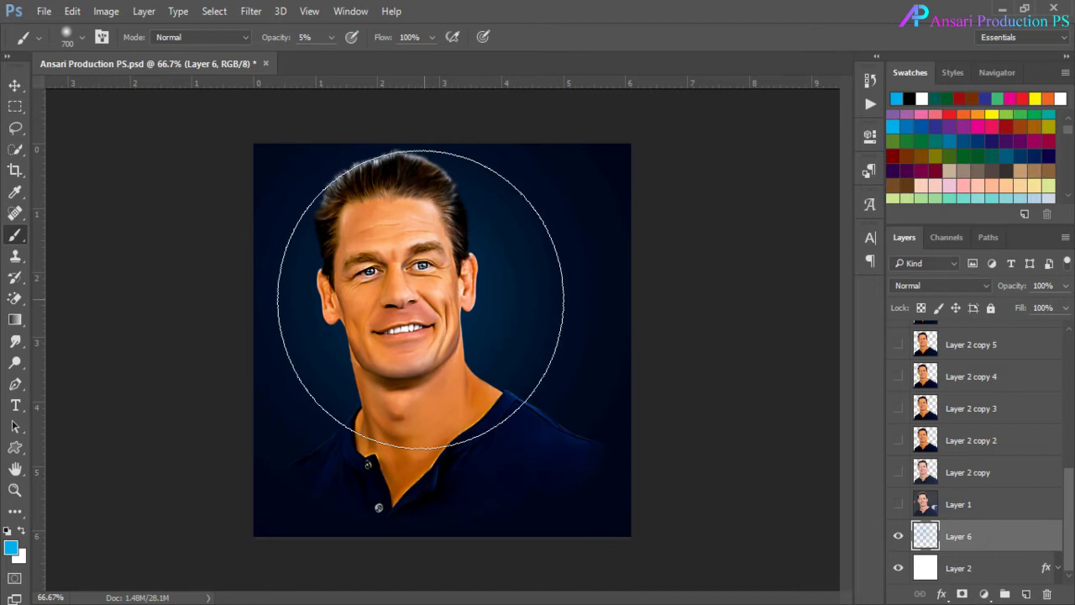
Check that the brush hardness is 0% and strengthen the blue glow around the face and neck
right_click(434, 300)
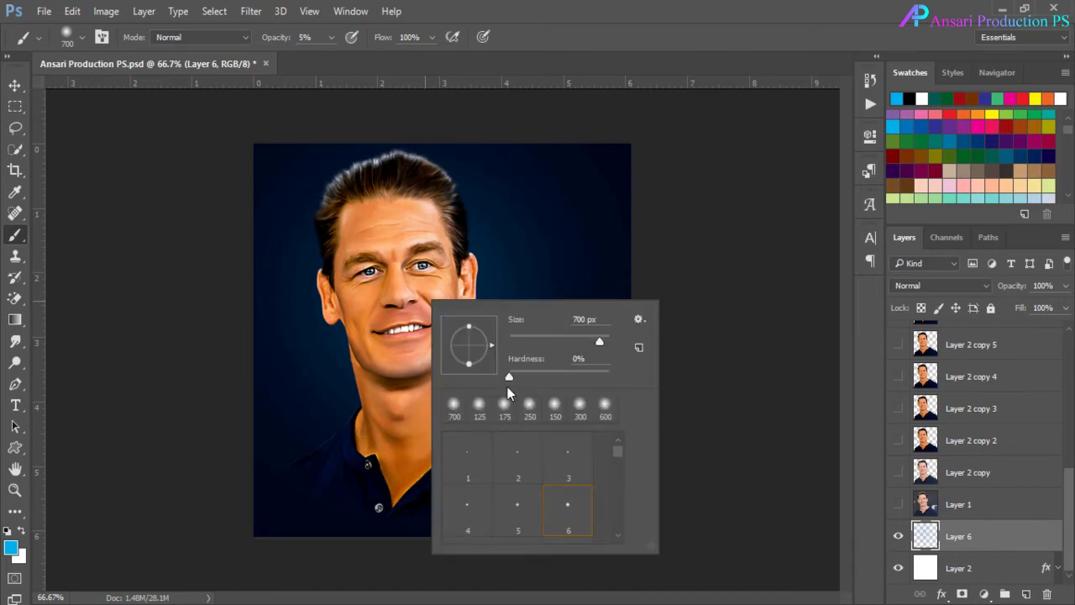
left_click(509, 378)
left_click(418, 329)
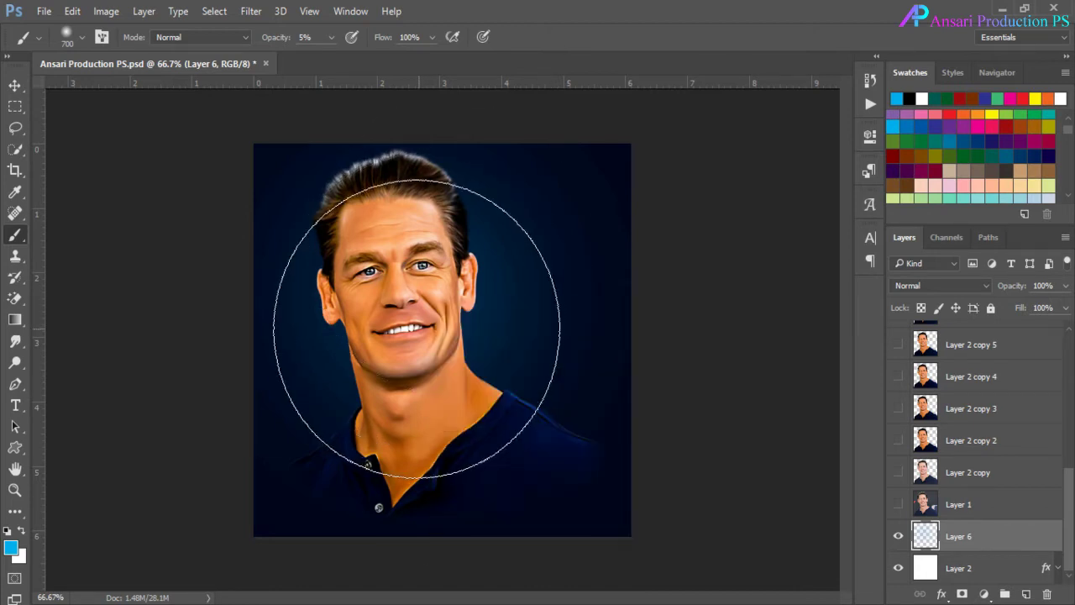
mouse_move(419, 330)
left_mouse_down()
mouse_move(393, 279)
mouse_move(433, 298)
mouse_move(403, 290)
left_mouse_up()
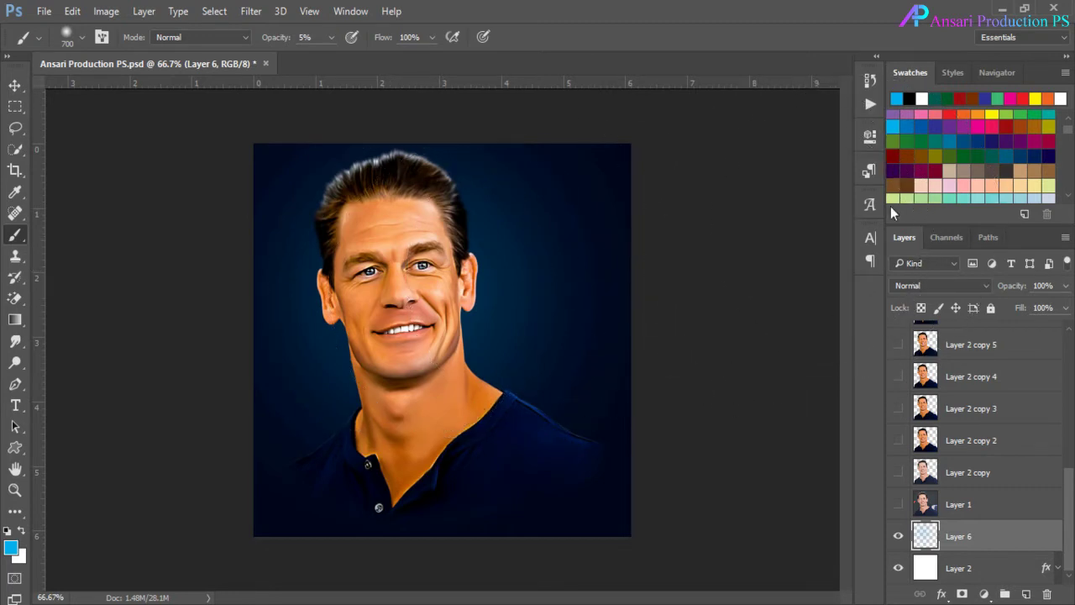
Paint a faint purple tint along both side edges of the background with a size 500 brush
left_click(950, 124)
key("bracketleft")
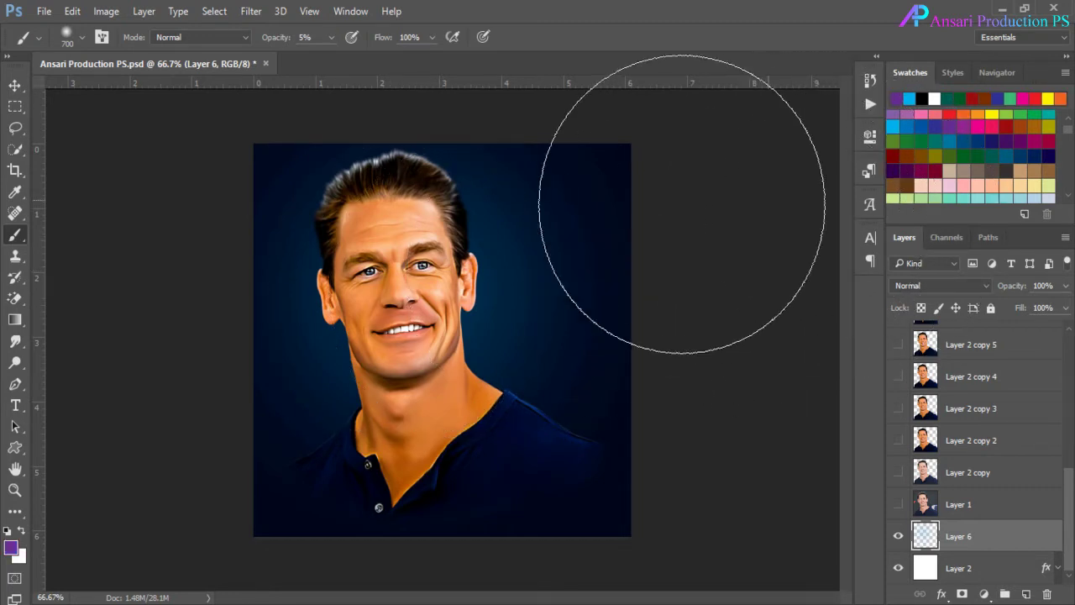
key("bracketleft")
mouse_move(571, 158)
left_mouse_down()
mouse_move(615, 198)
mouse_move(557, 143)
mouse_move(647, 248)
mouse_move(562, 170)
mouse_move(641, 291)
mouse_move(610, 164)
mouse_move(635, 265)
left_mouse_up()
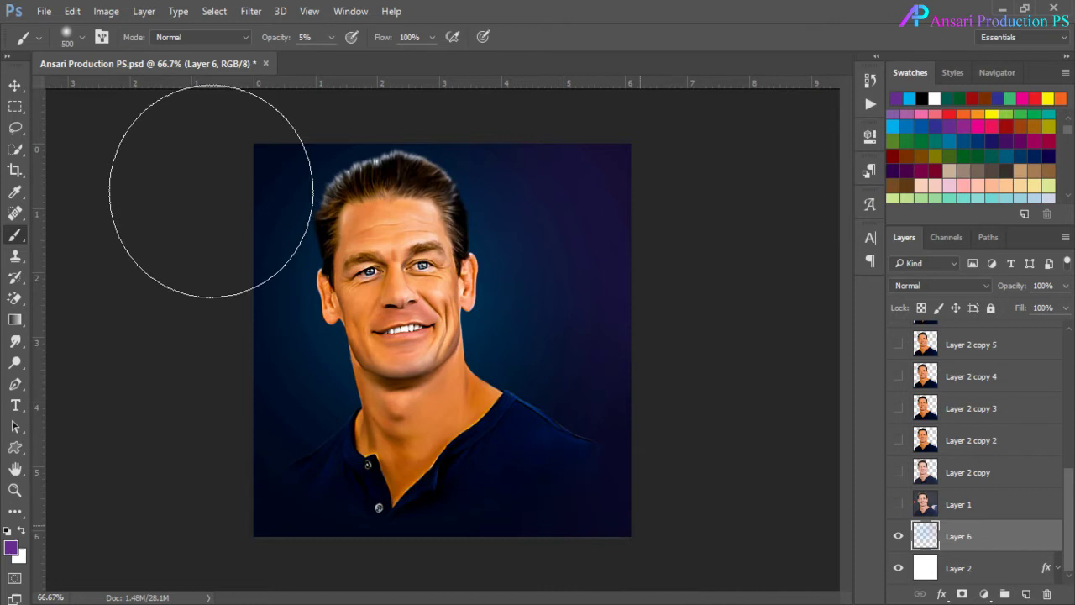
mouse_move(222, 168)
left_mouse_down()
mouse_move(202, 462)
mouse_move(251, 568)
left_mouse_up()
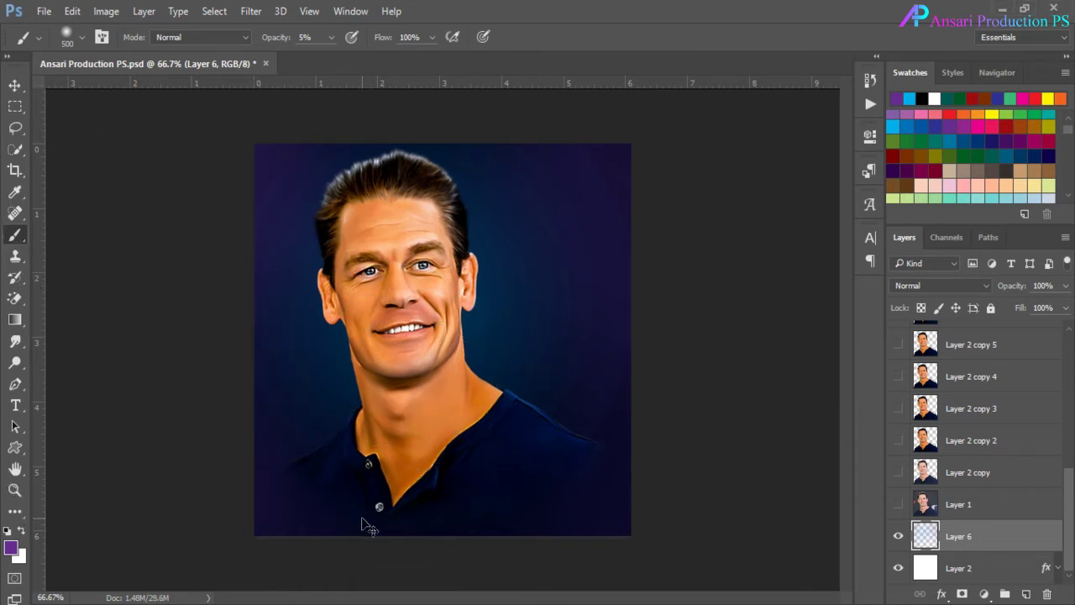
Add a new layer and paint a faint yellow haze over the right side of the background at size 700
key("ctrl+minus")
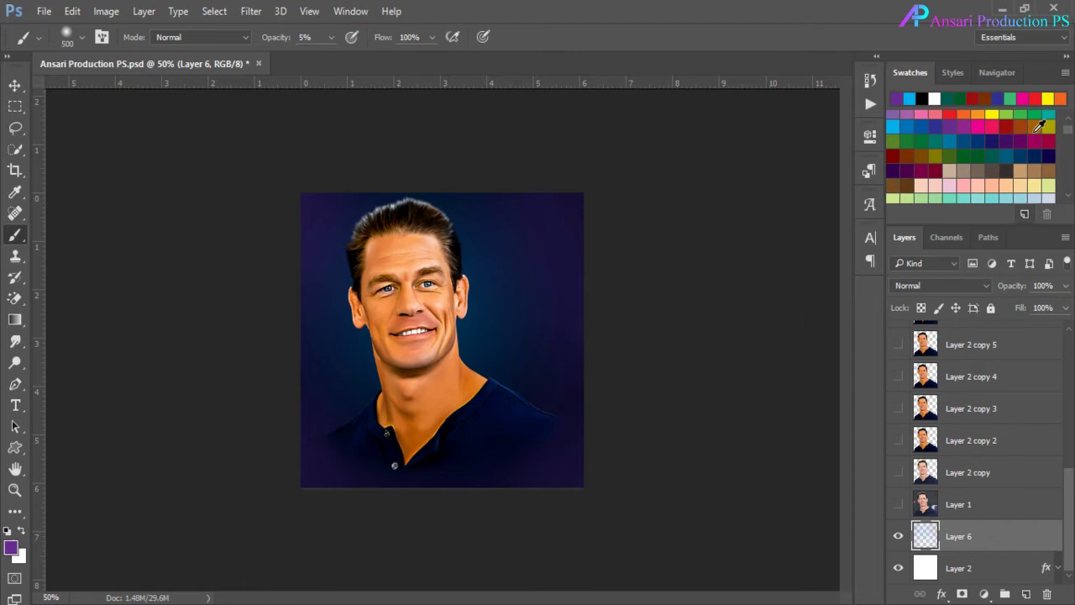
left_click(993, 114)
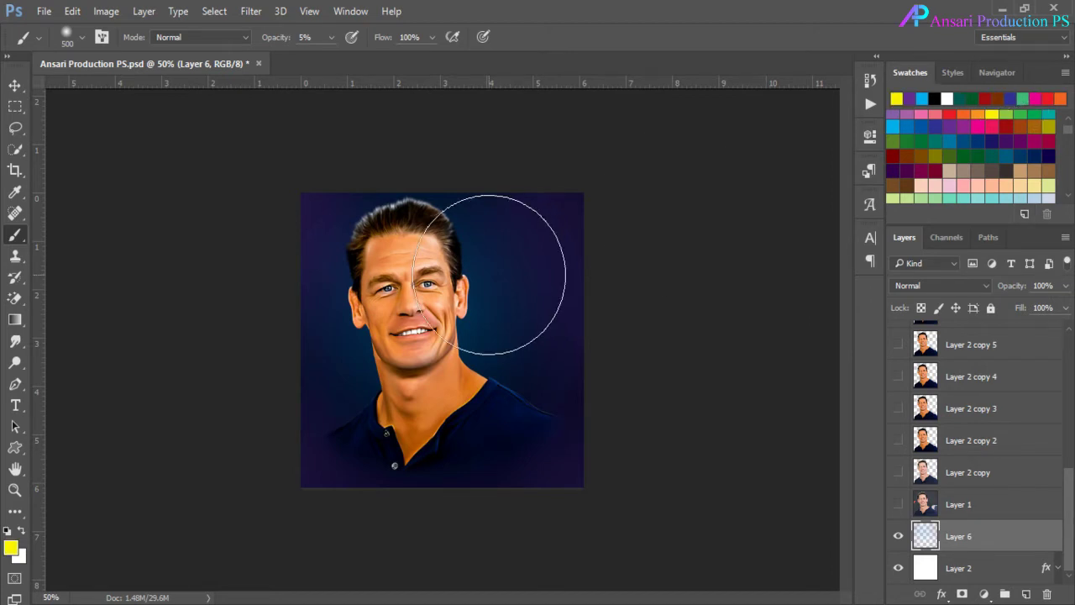
left_click(1024, 594)
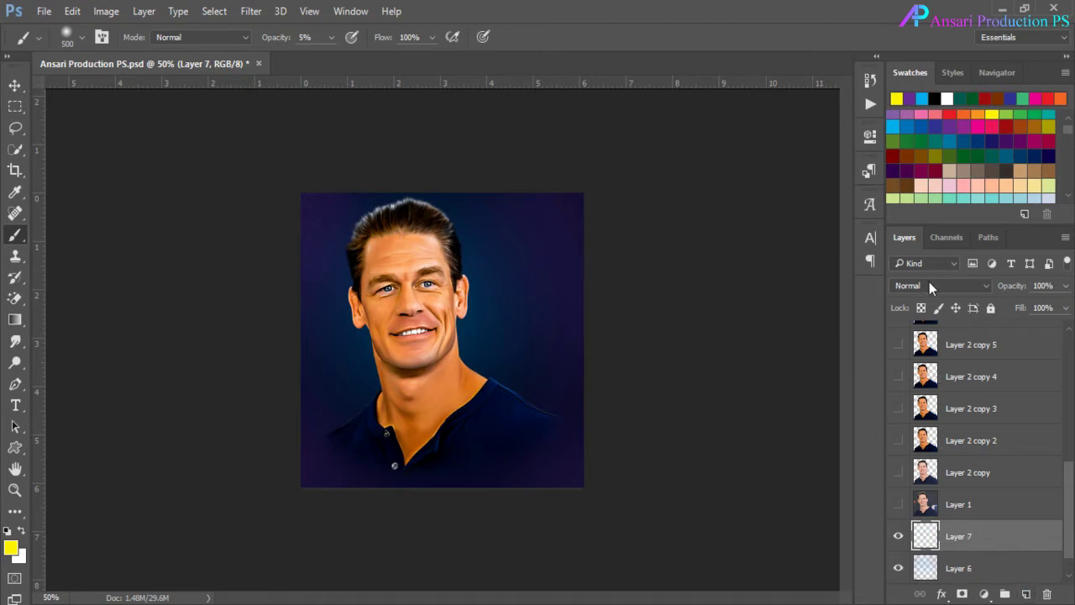
key("bracketright")
key("bracketright")
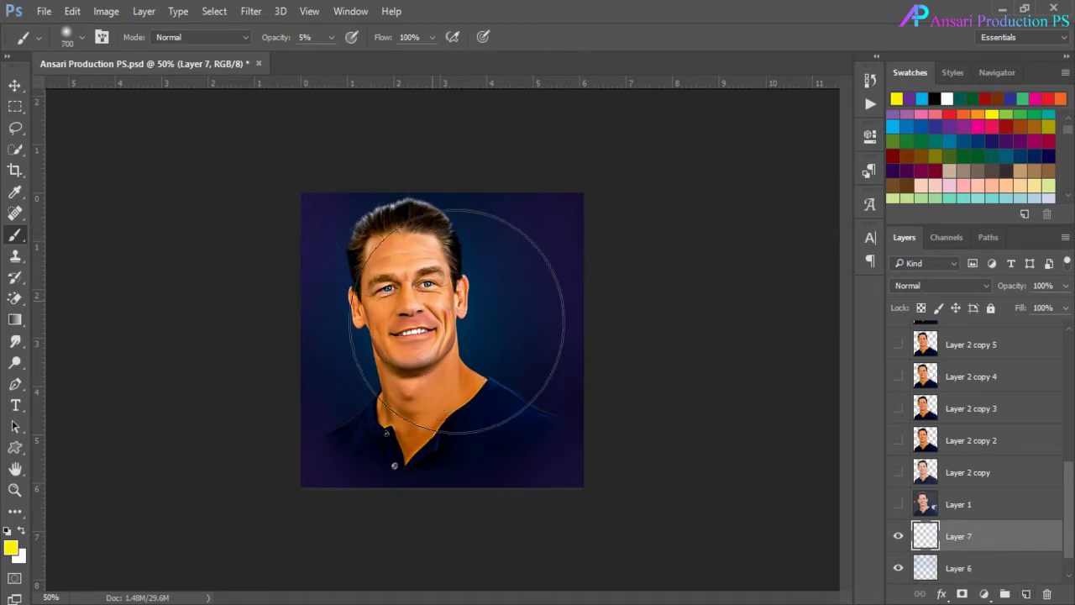
left_click(558, 287)
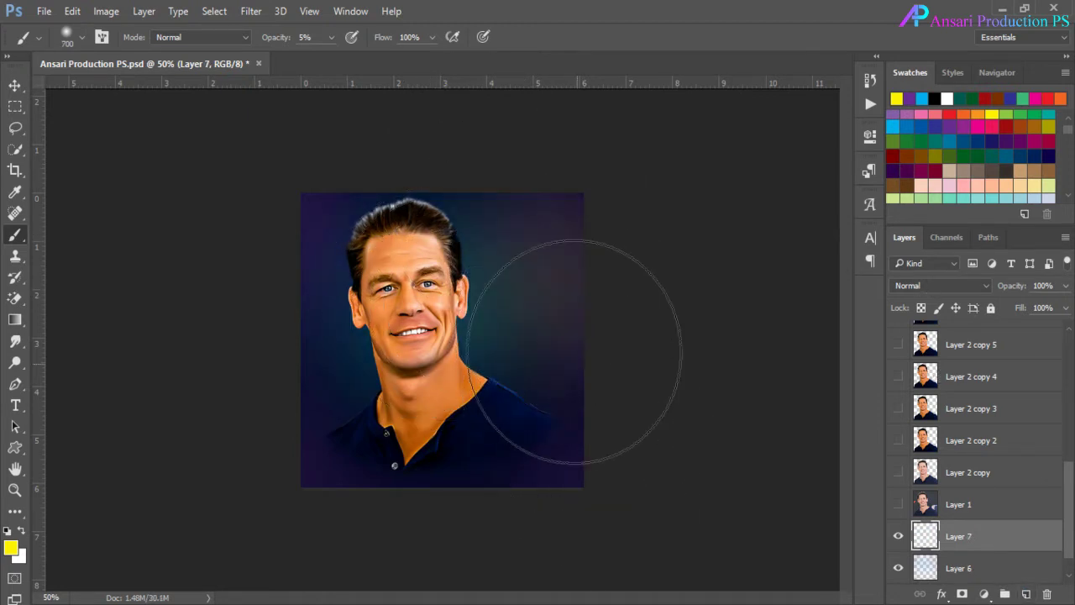
left_click(549, 424)
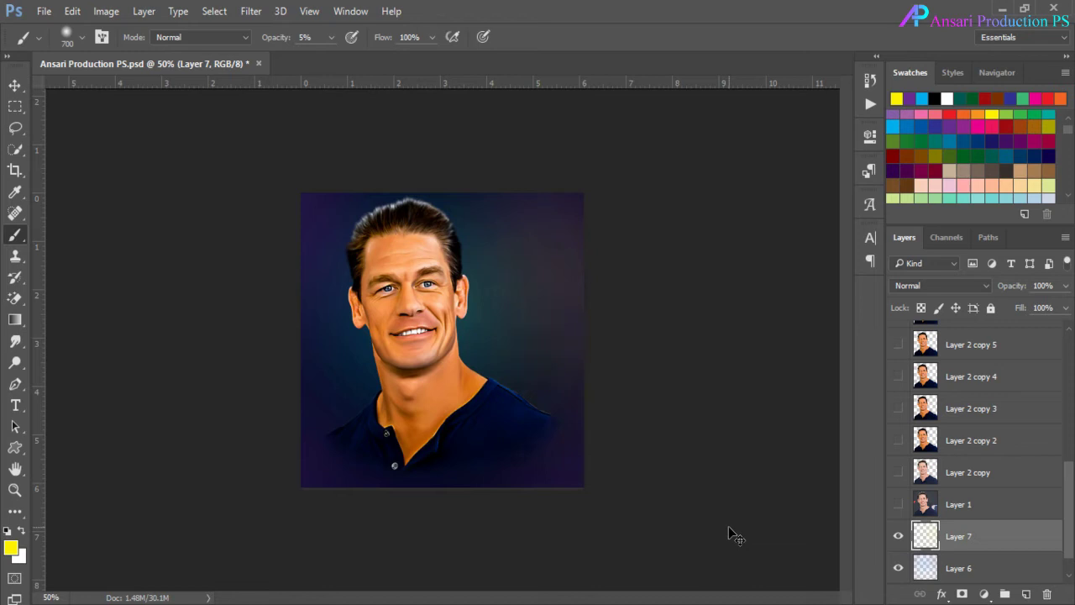
Add another new layer and paint faint magenta into the lower background with a size 600 brush
key("bracketleft")
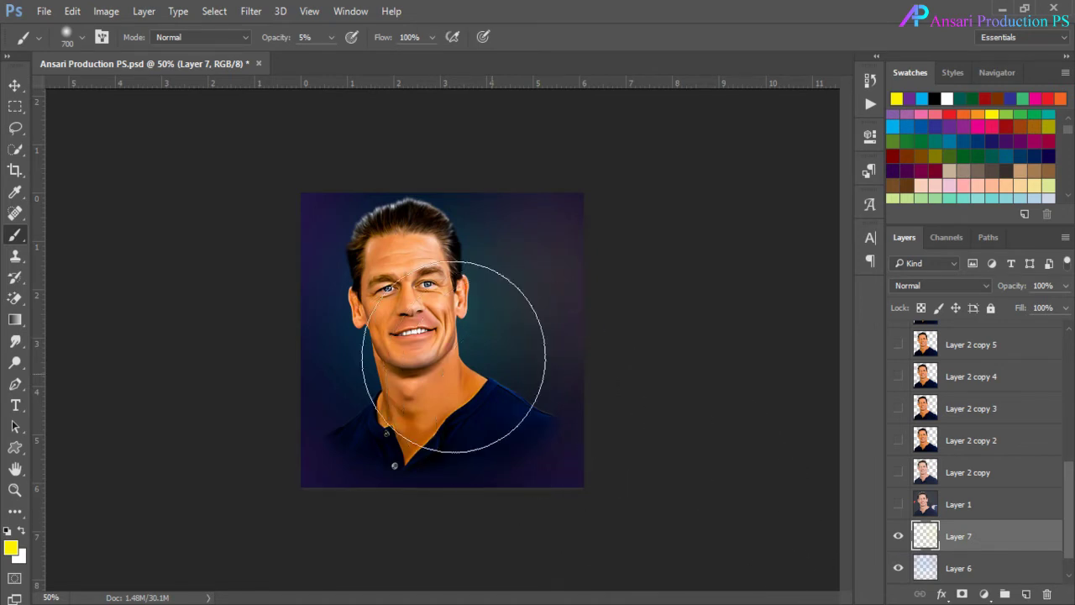
key("bracketleft")
key("bracketleft")
key("bracketleft")
key("bracketleft")
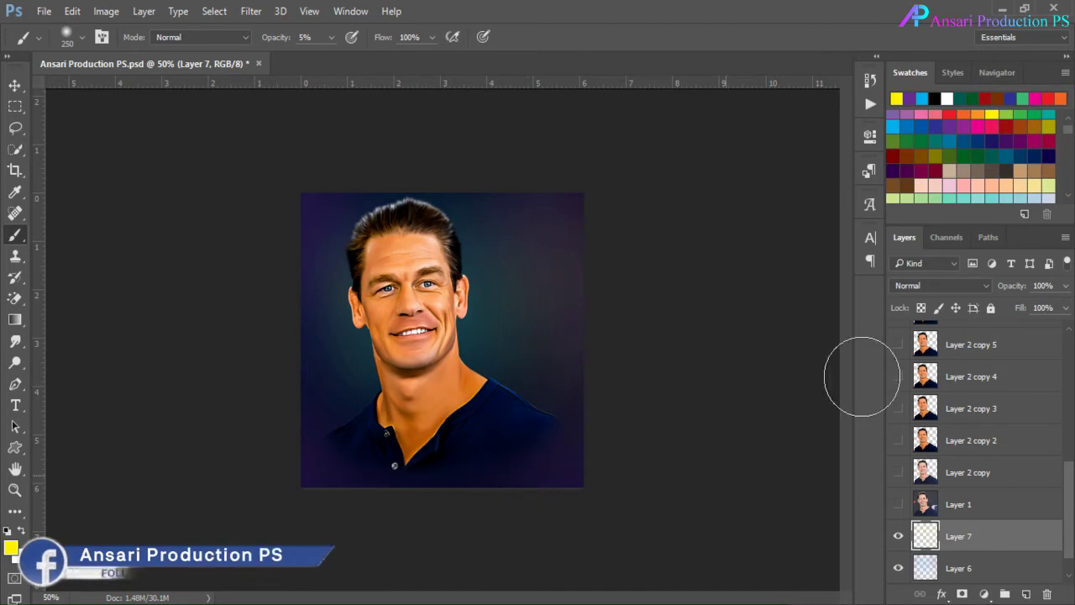
left_click(980, 127)
key("bracketright")
key("bracketright")
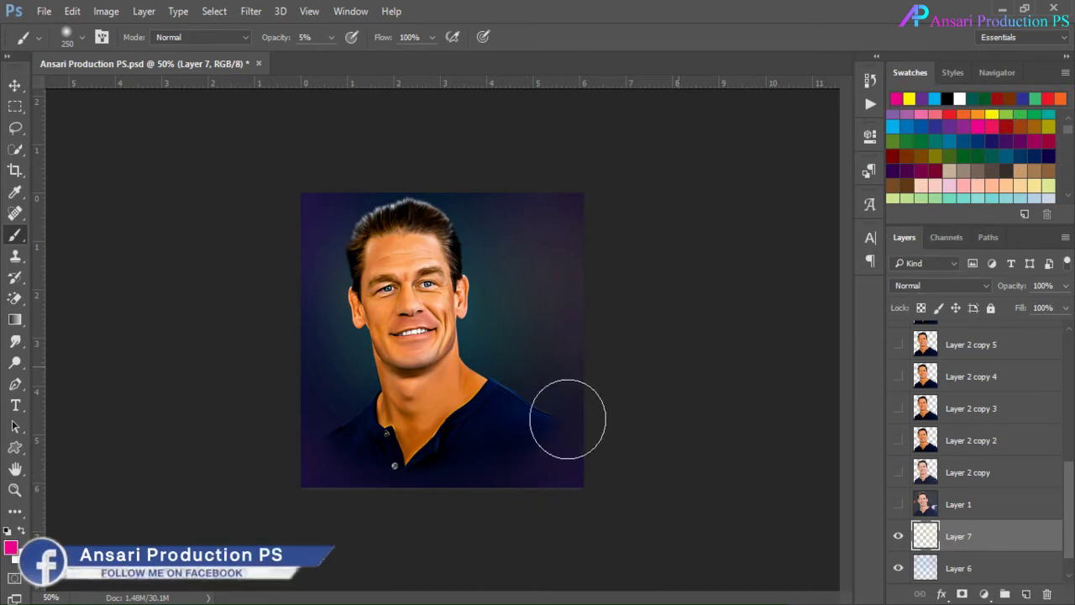
key("bracketright")
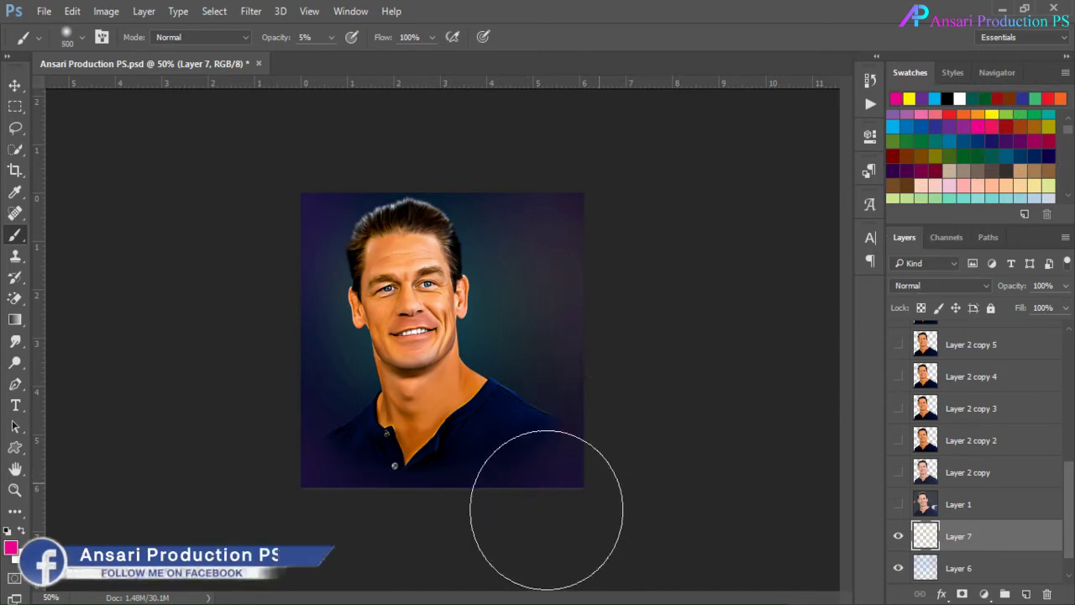
left_click(1027, 595)
key("bracketright")
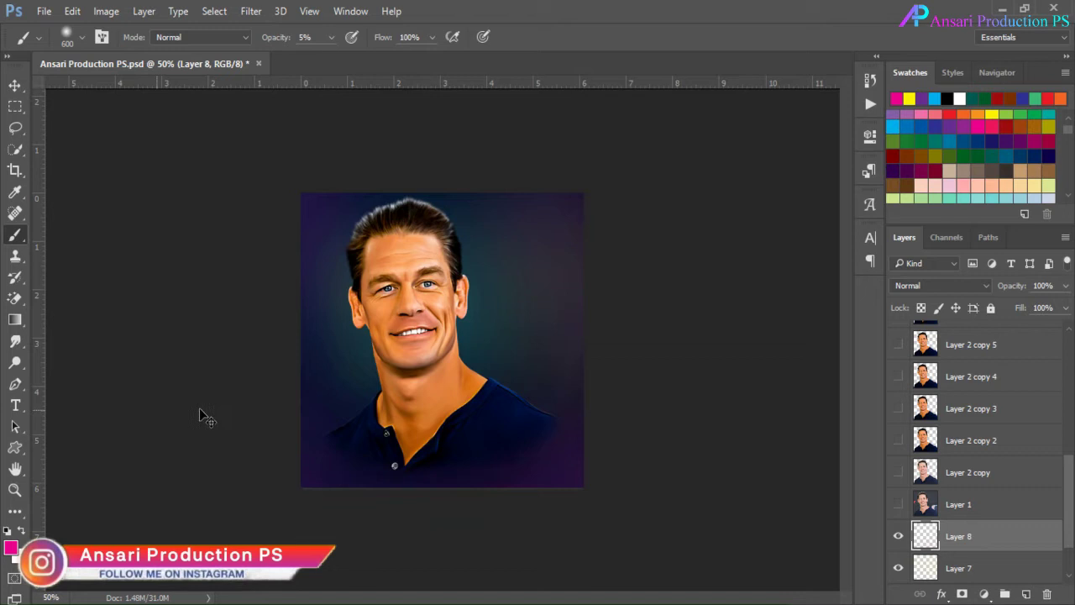
Paint faint red accents along the left and right edges of the background with a size 300 brush
left_click(950, 114)
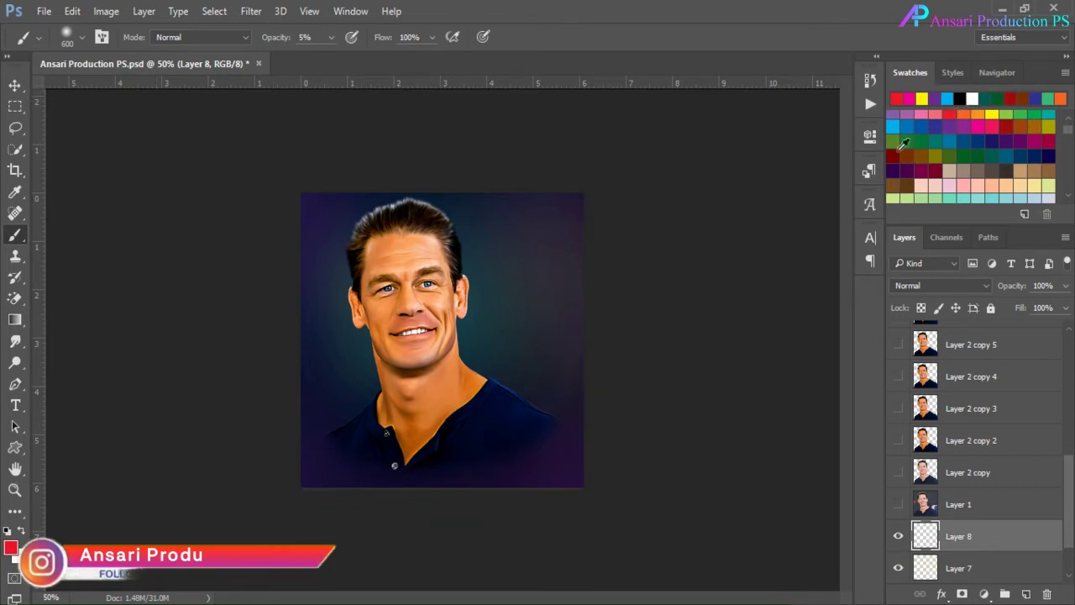
key("bracketleft")
key("bracketleft")
key("bracketleft")
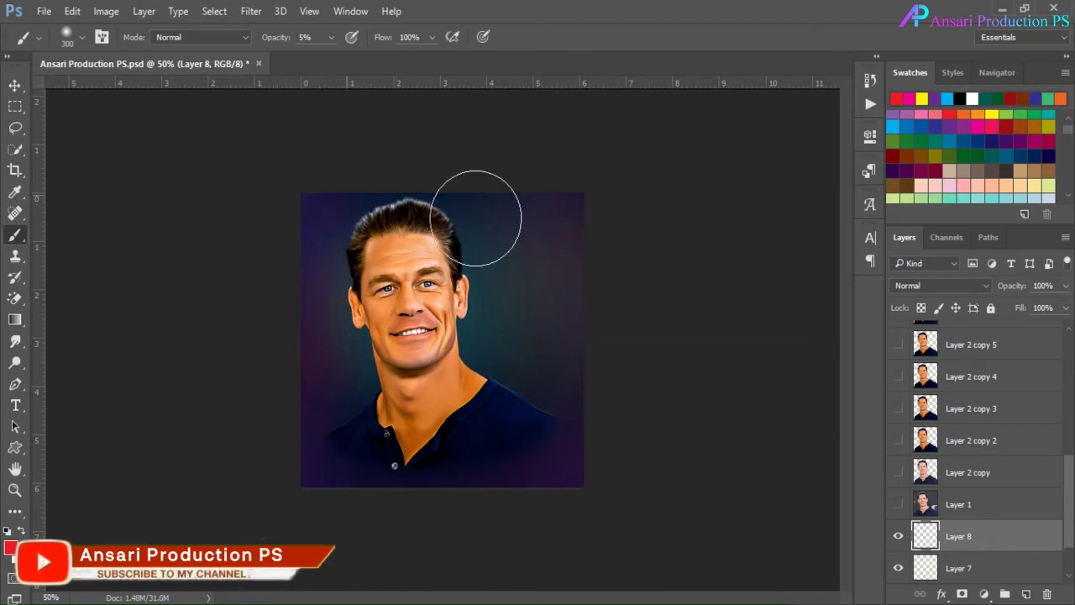
mouse_move(635, 239)
left_mouse_down()
mouse_move(523, 185)
mouse_move(634, 229)
mouse_move(555, 179)
mouse_move(656, 301)
mouse_move(478, 172)
left_mouse_up()
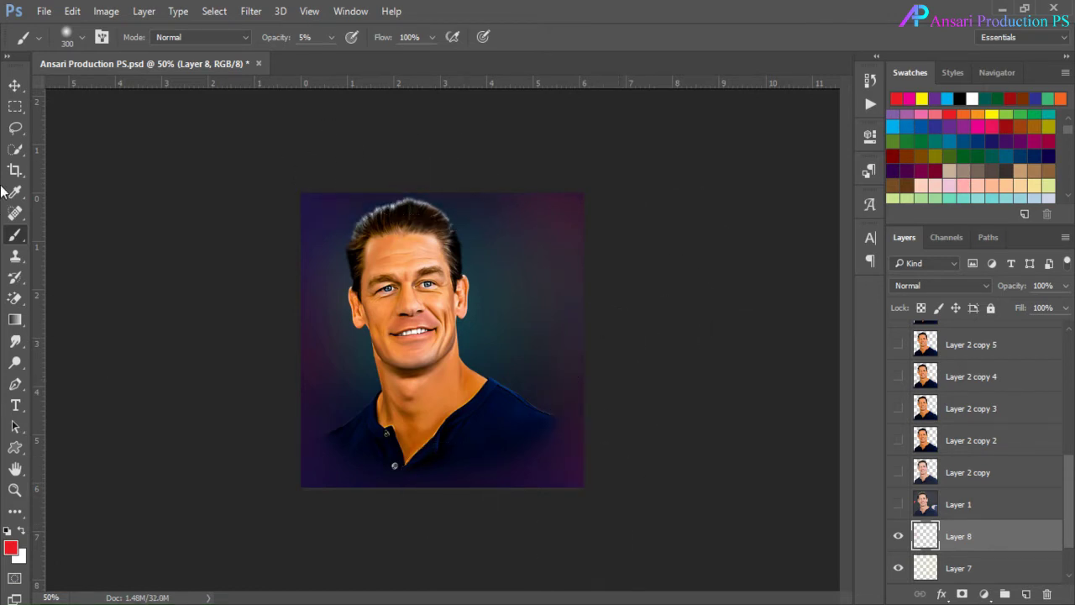
Select the masked portrait layer, Layer 5 copy, and add a new empty layer above it
left_click(14, 84)
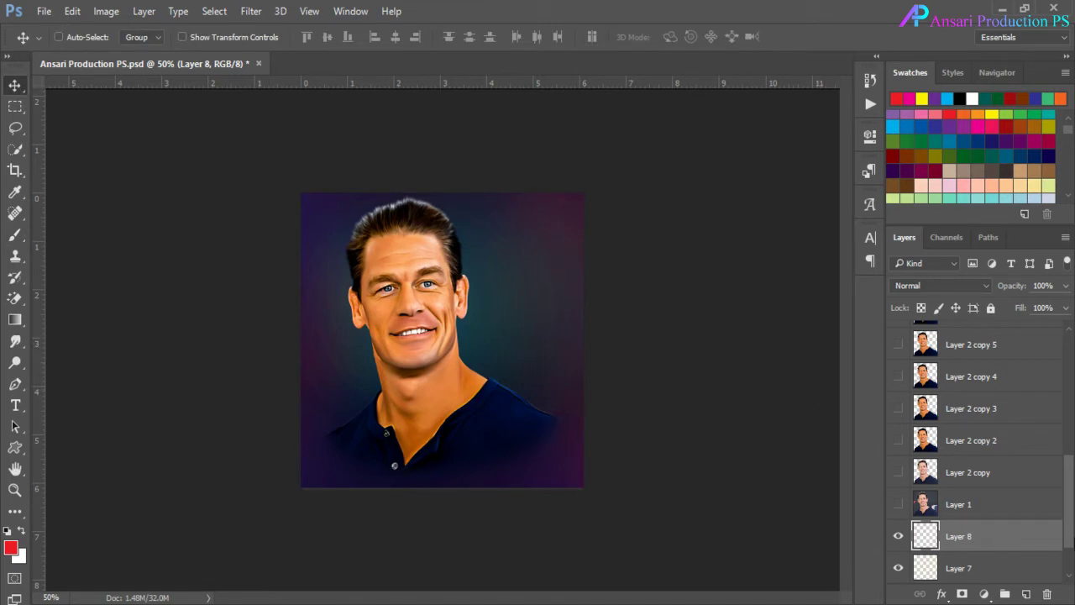
scroll(1068, 447, "up", 5)
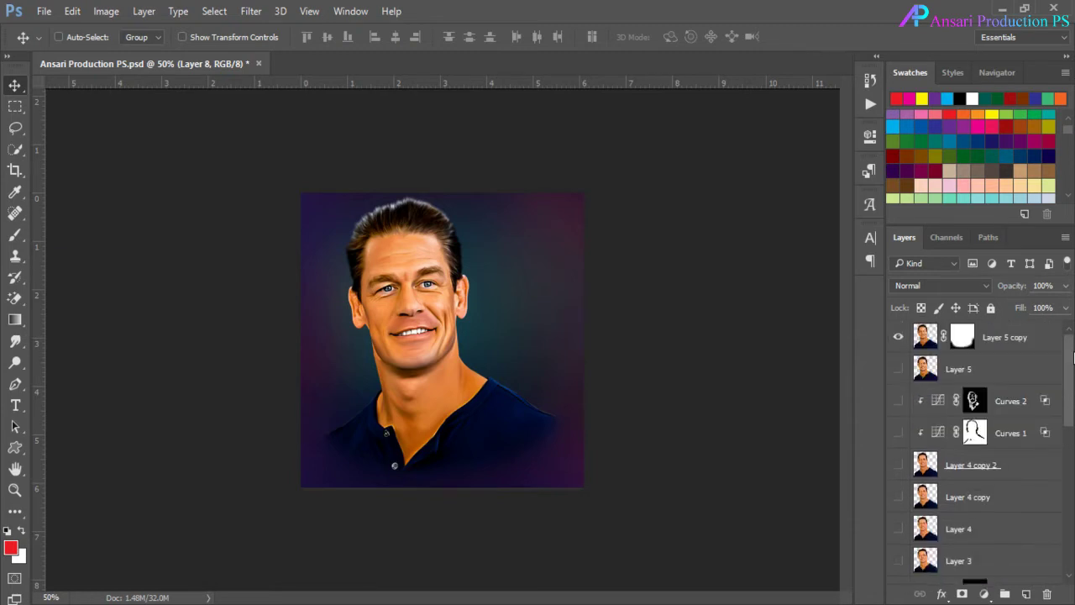
left_click(933, 343)
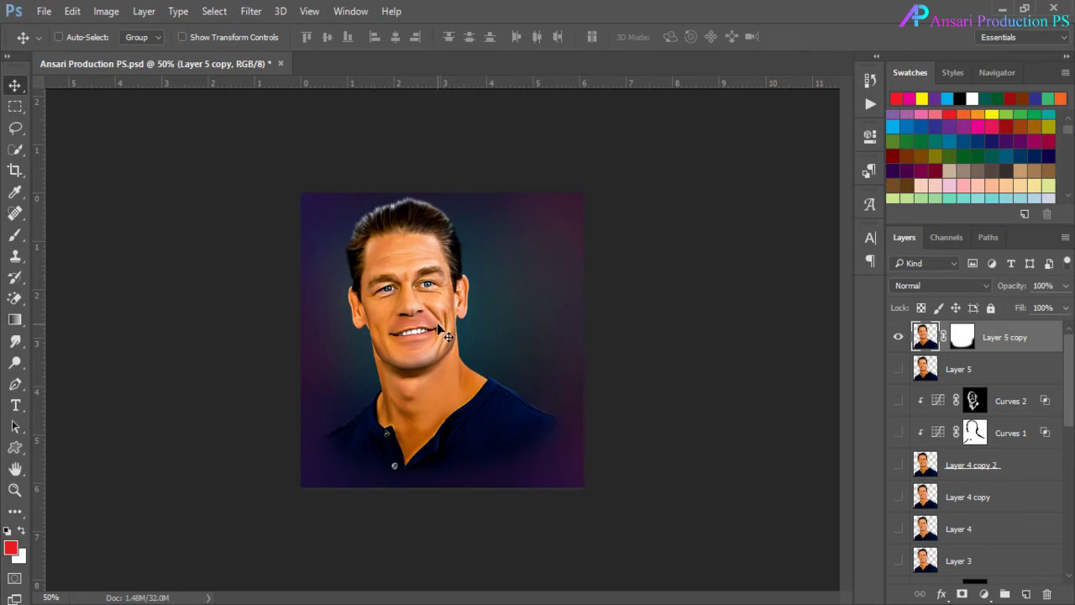
key("ctrl+plus")
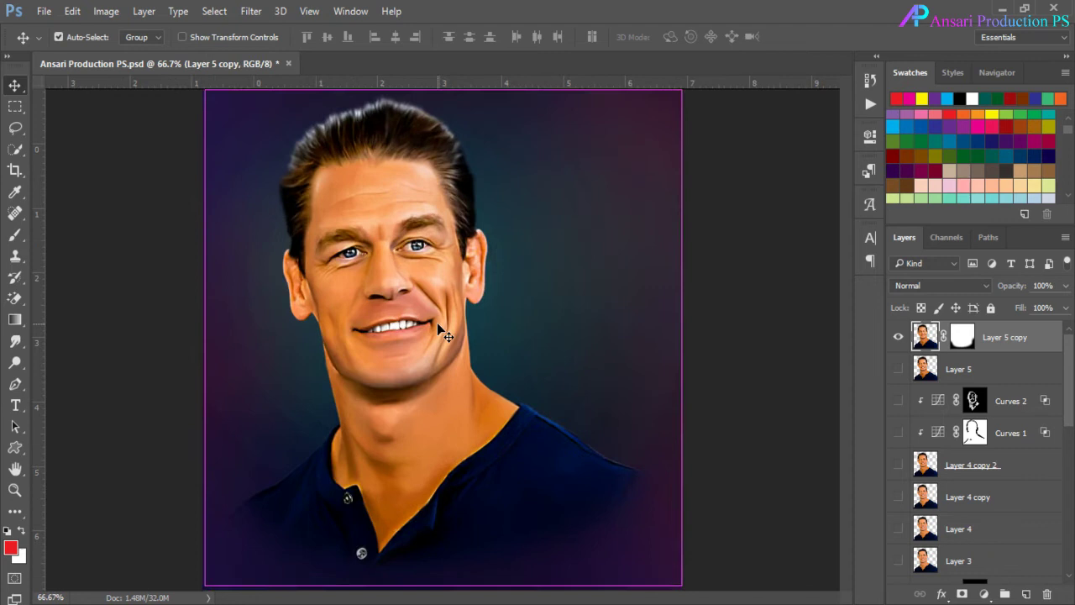
key("ctrl+minus")
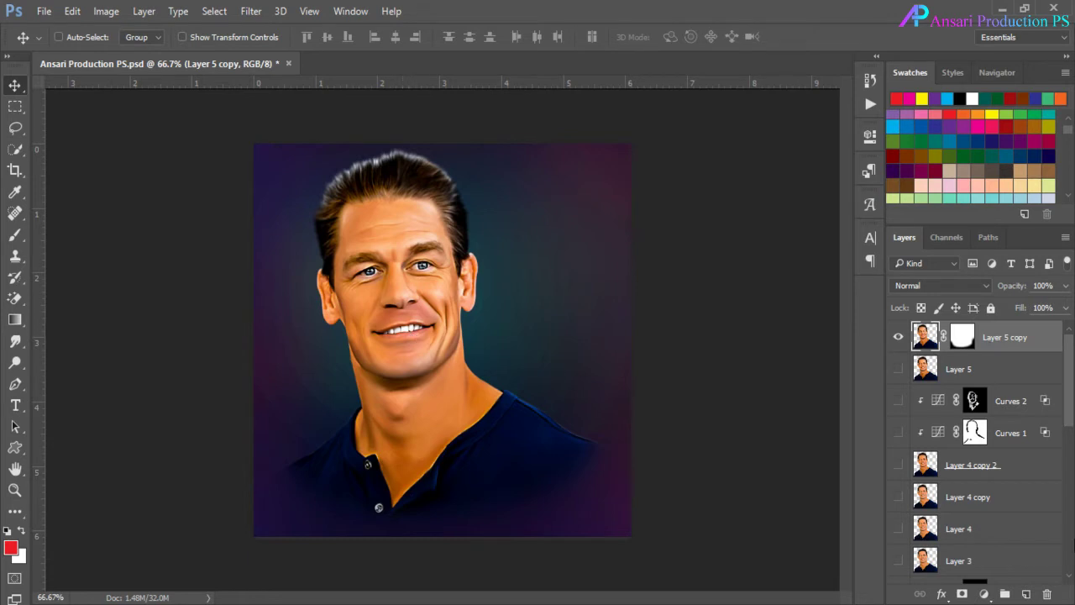
left_click(1030, 594)
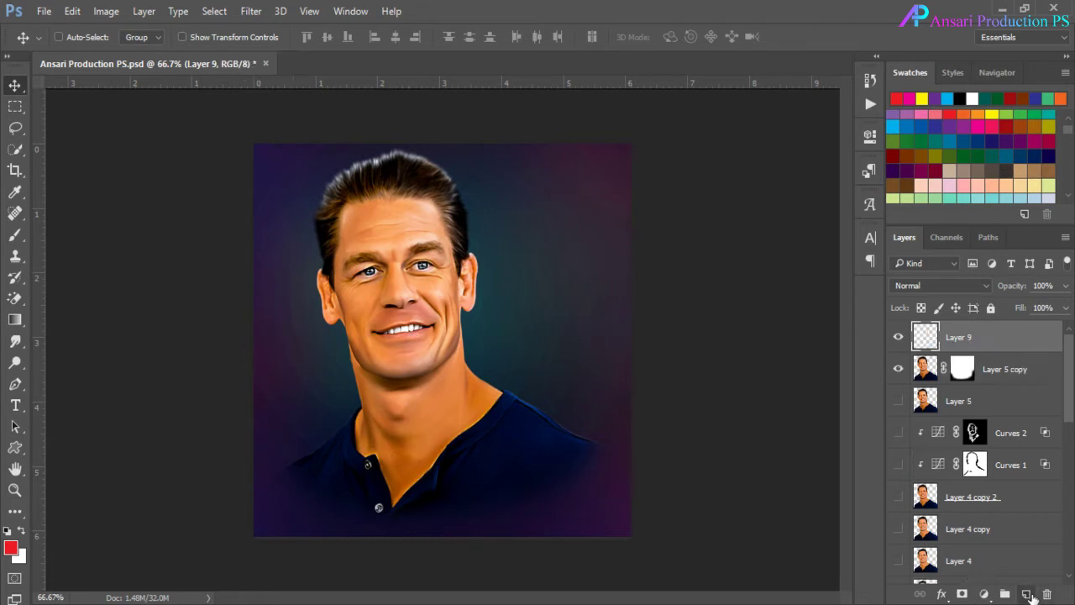
Set the foreground colour to bright orange fb6600, keeping red as the background colour
left_click(21, 532)
left_click(13, 548)
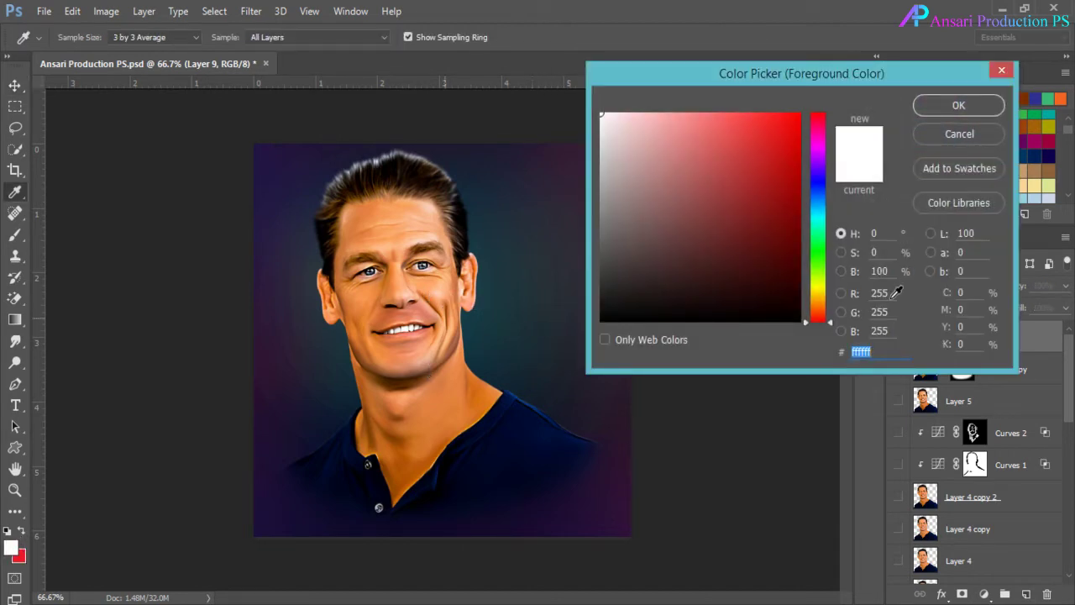
type("f7a46b")
left_click(794, 118)
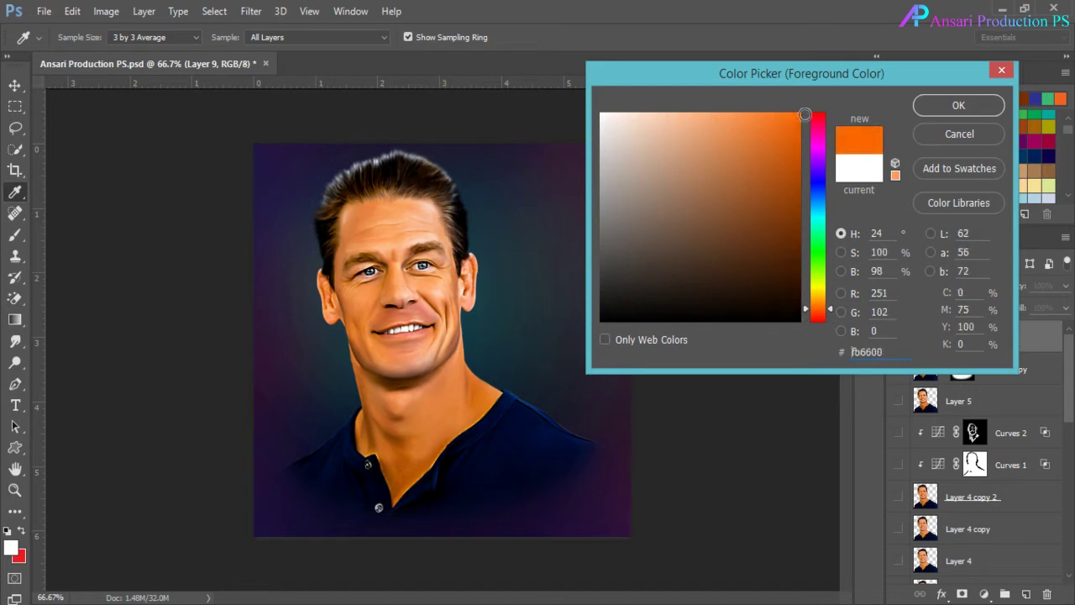
left_click(958, 105)
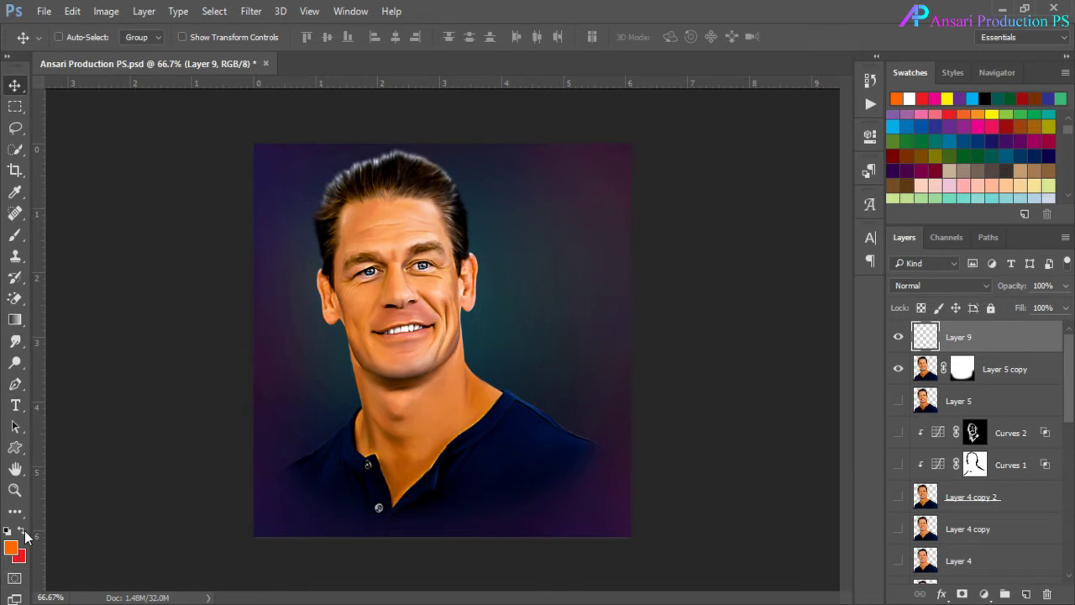
Fill the figure's outline on the new layer with a linear red-to-orange gradient running across the face, and clear the selection
left_click(15, 319)
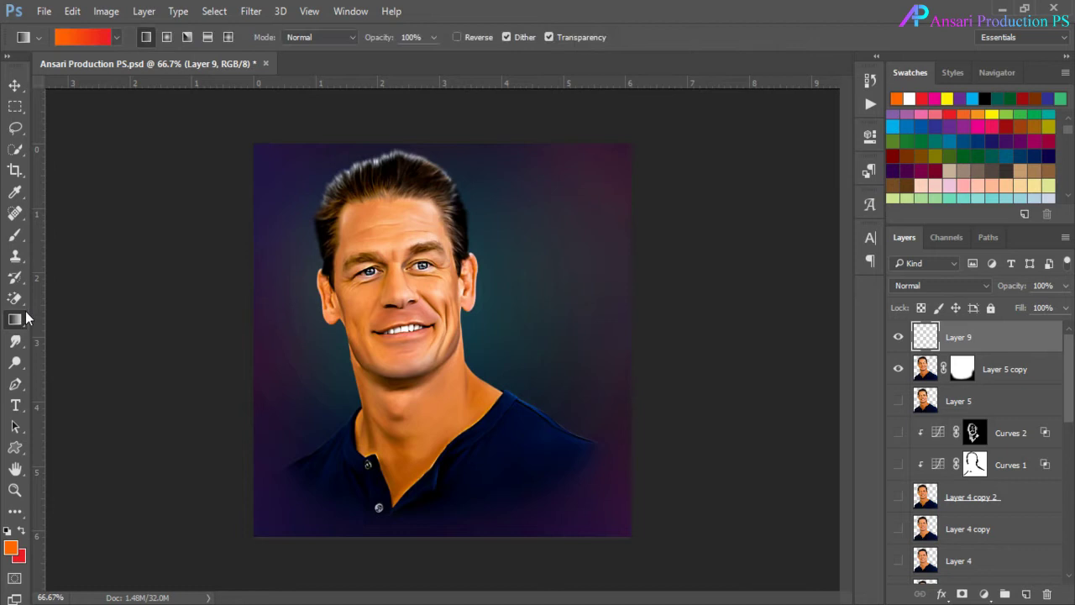
left_click(20, 534)
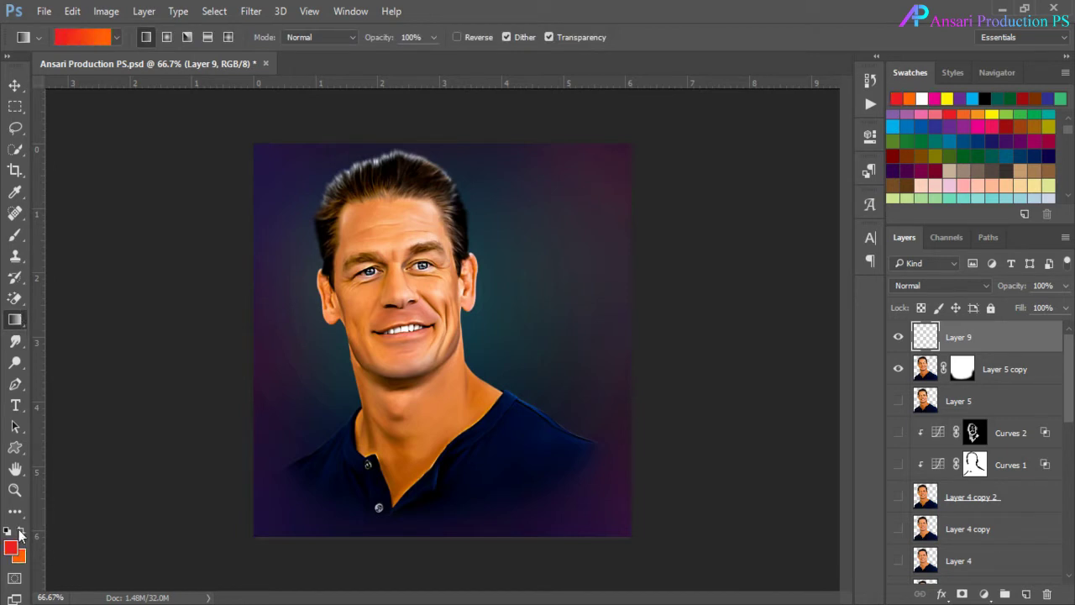
left_click(924, 369, "ctrl")
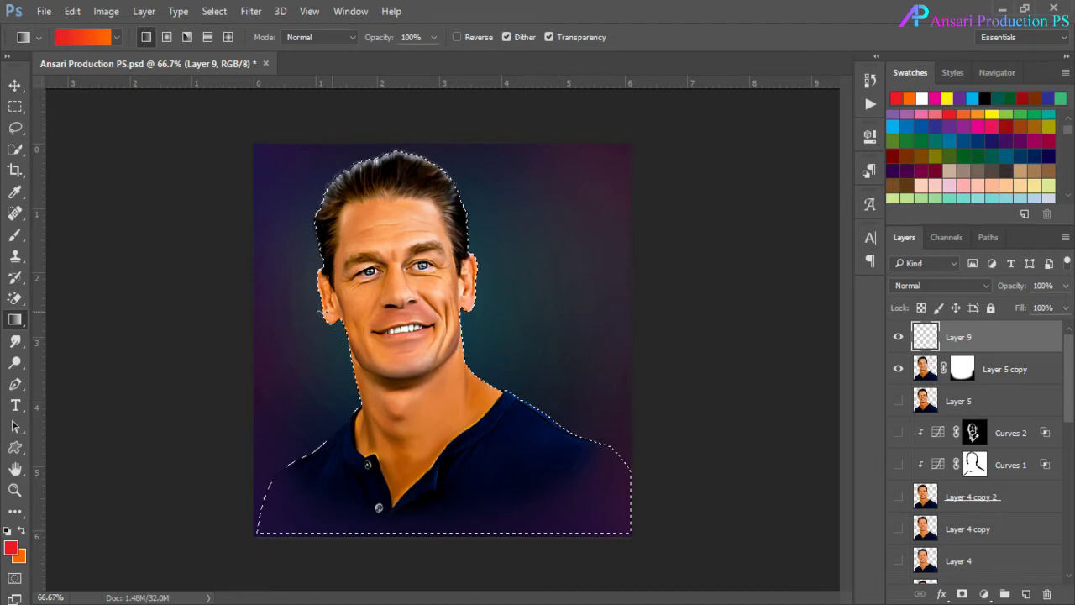
left_click_drag(323, 312, 475, 298)
left_click_drag(531, 336, 571, 358)
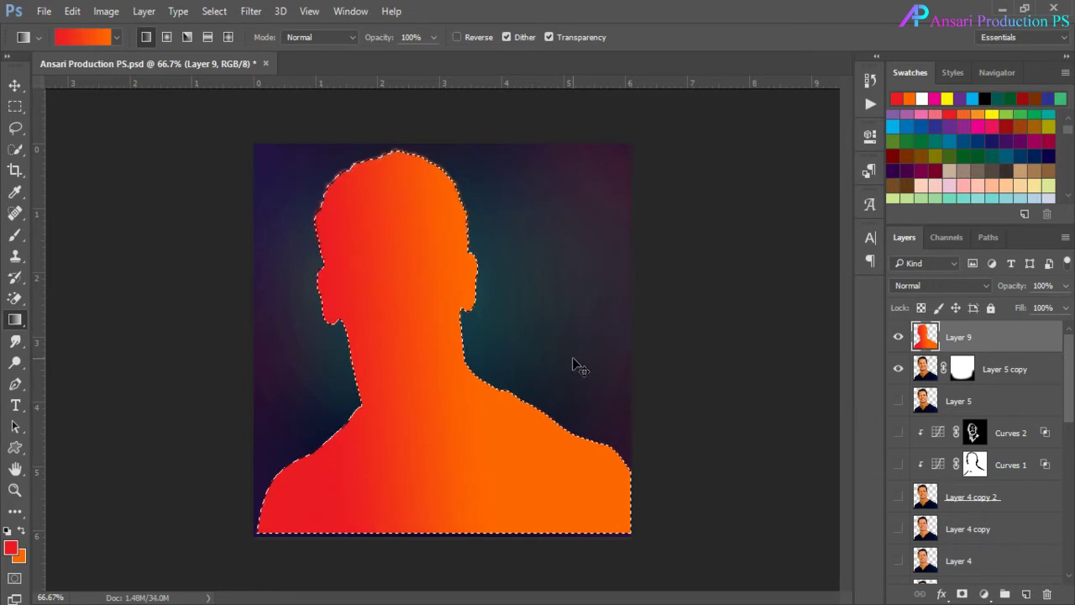
key("ctrl+d")
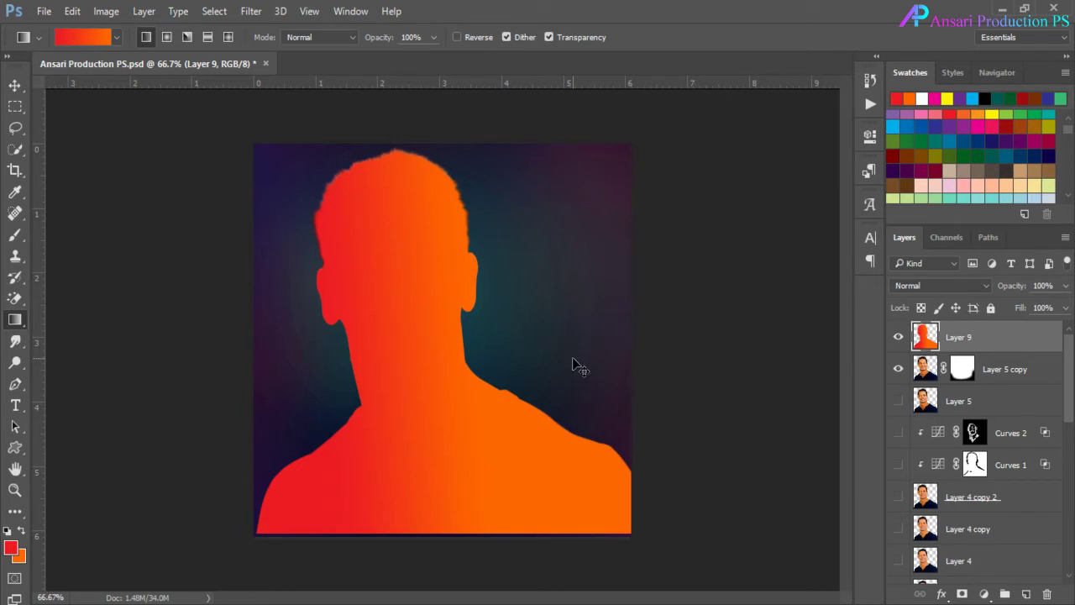
Set the gradient layer's blend mode to Color and its opacity to 52%
key("v")
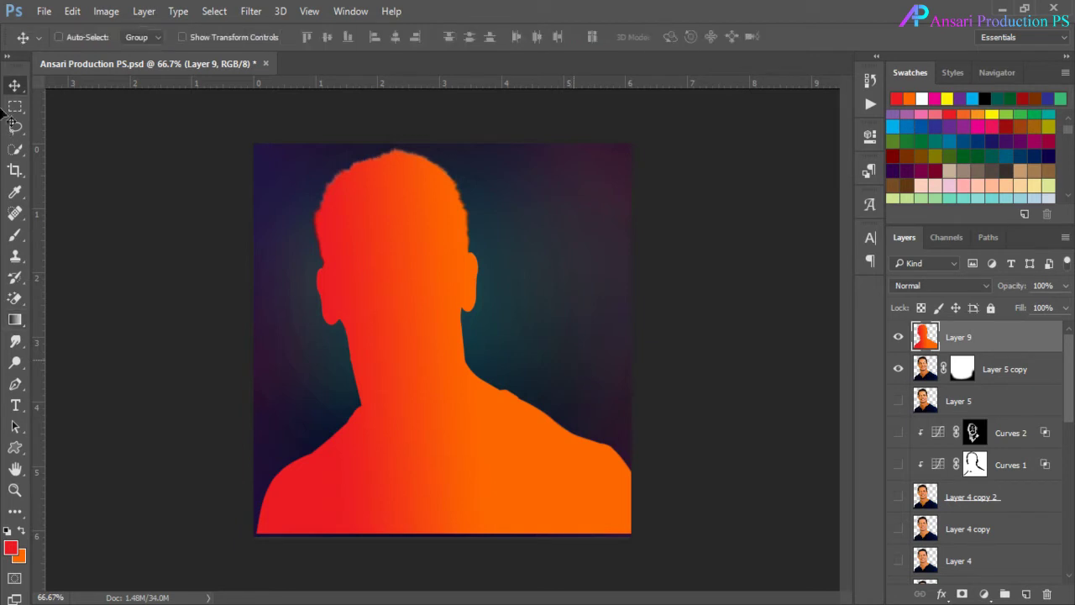
left_click(947, 290)
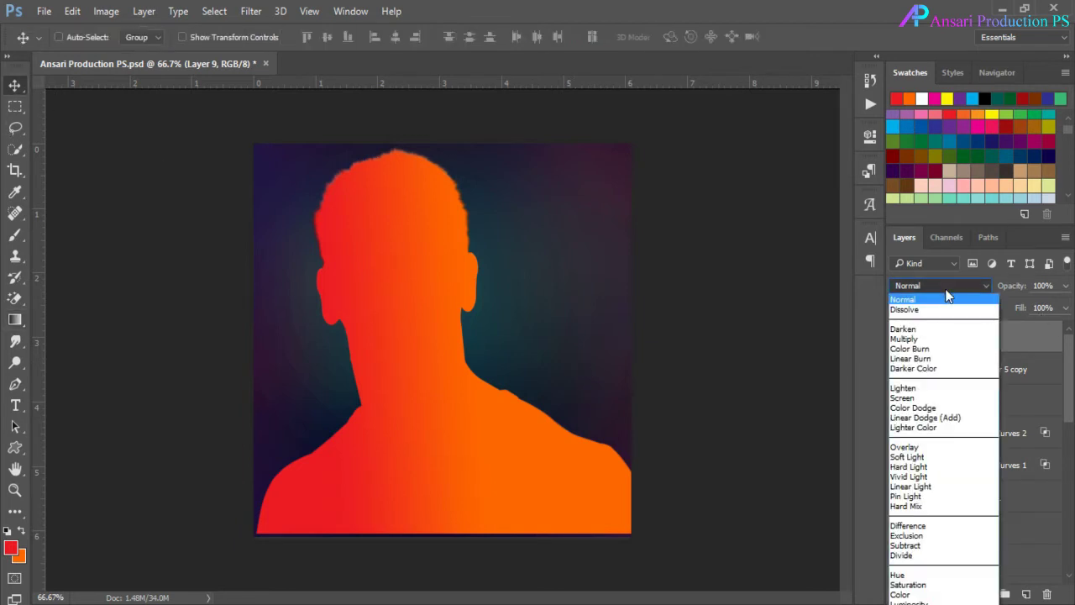
left_click(905, 595)
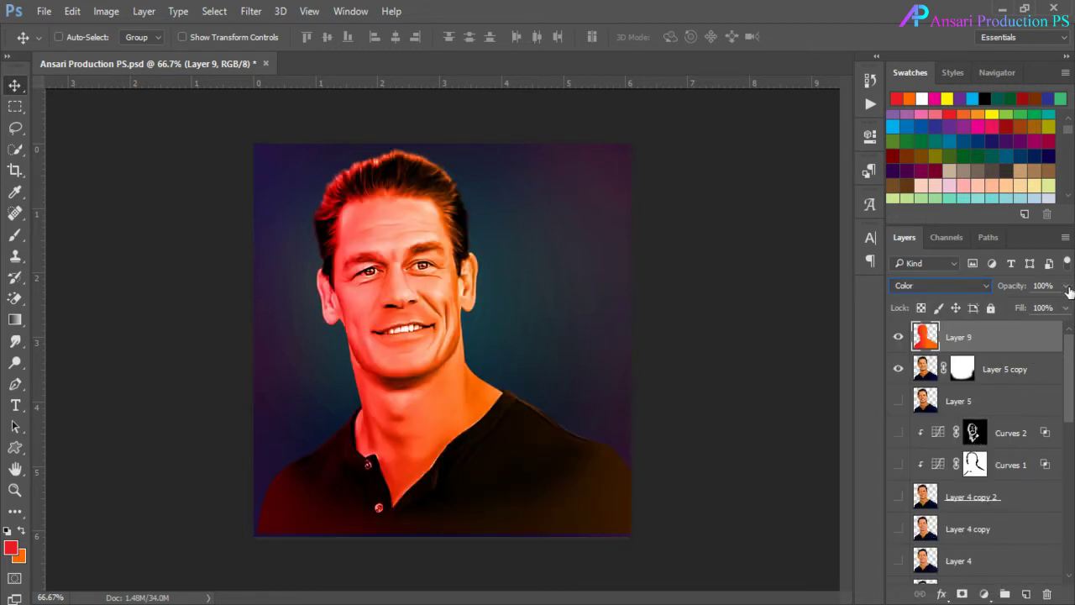
left_click(1067, 287)
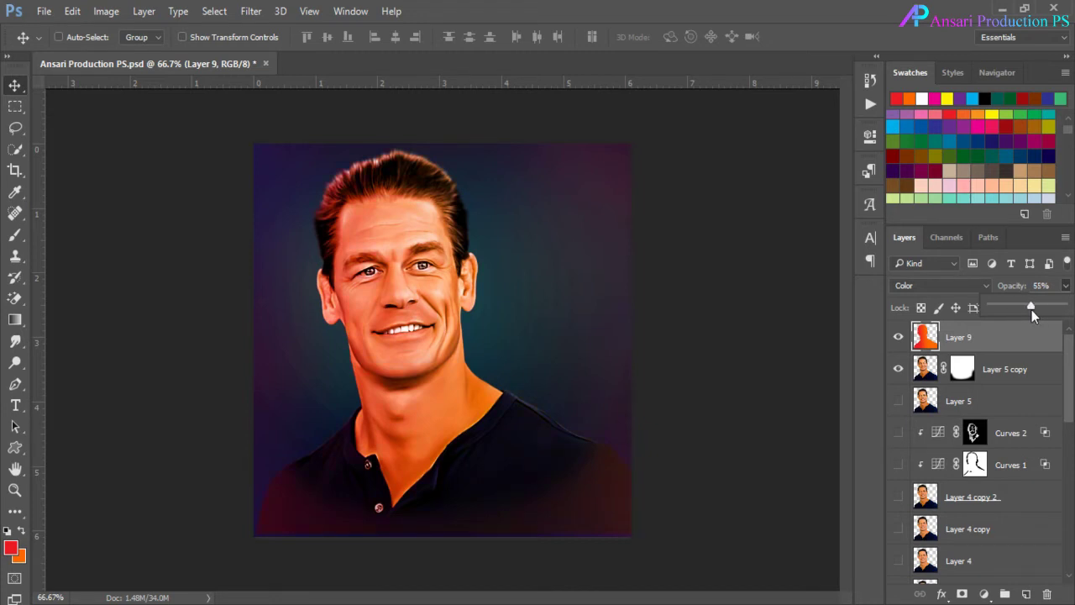
left_click(1012, 347)
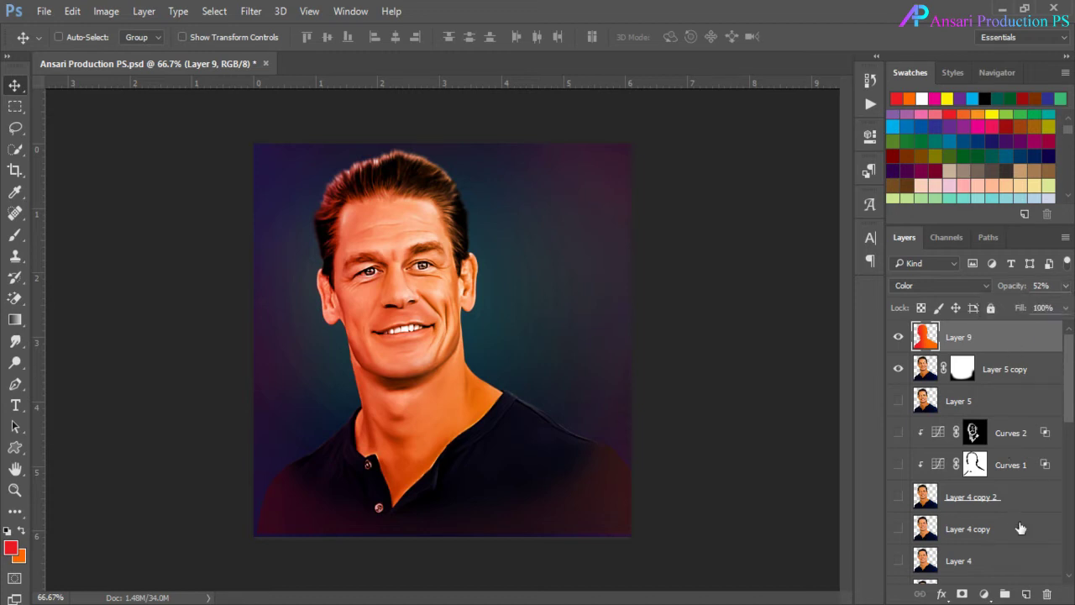
Add a layer mask to the gradient layer and invert it to black
left_click(964, 593)
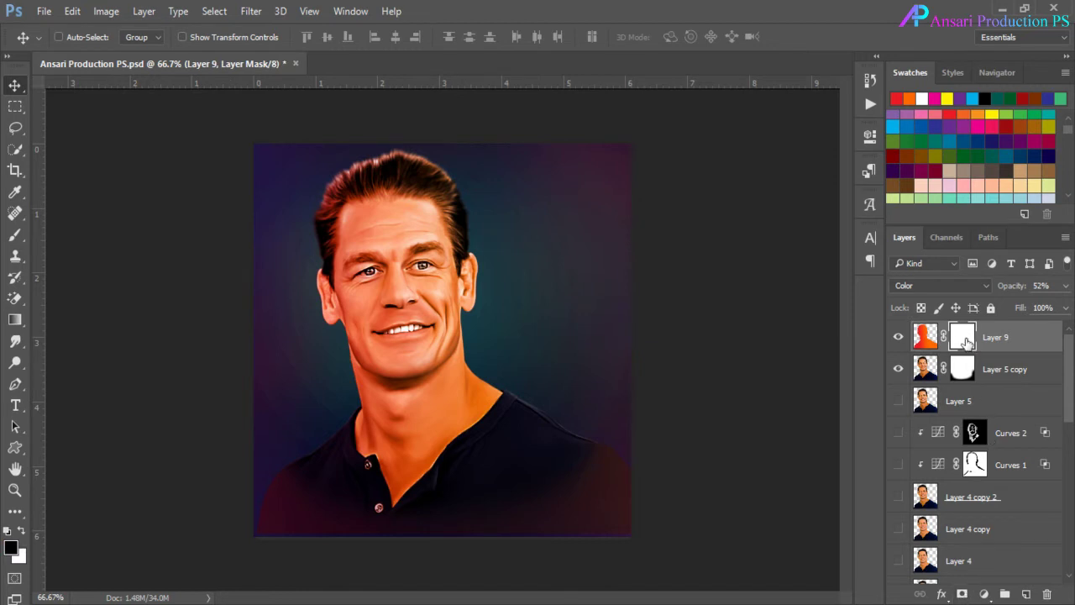
key("ctrl+i")
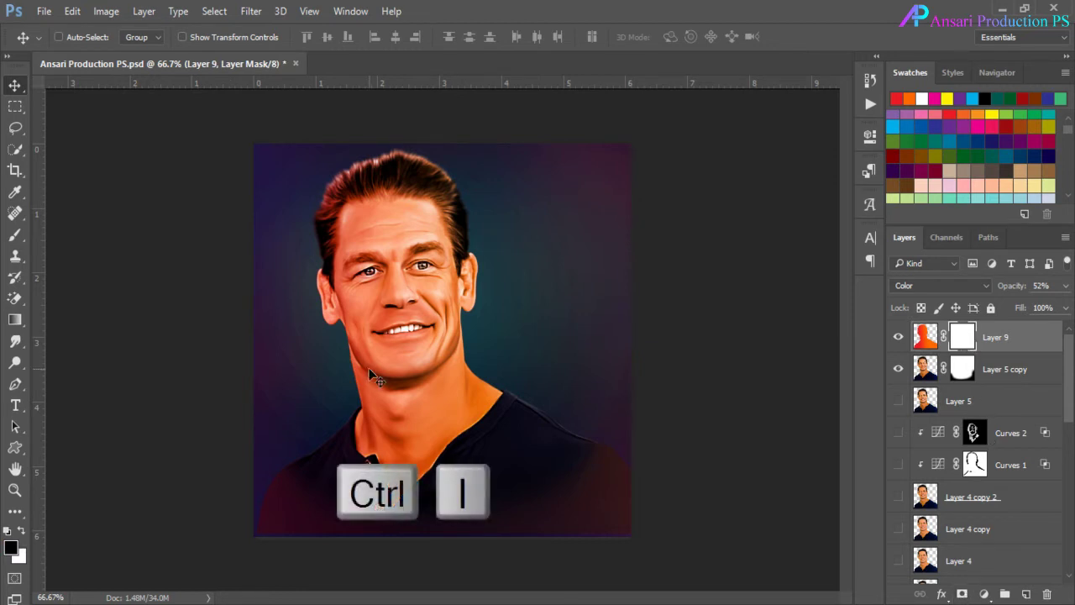
key("ctrl+i")
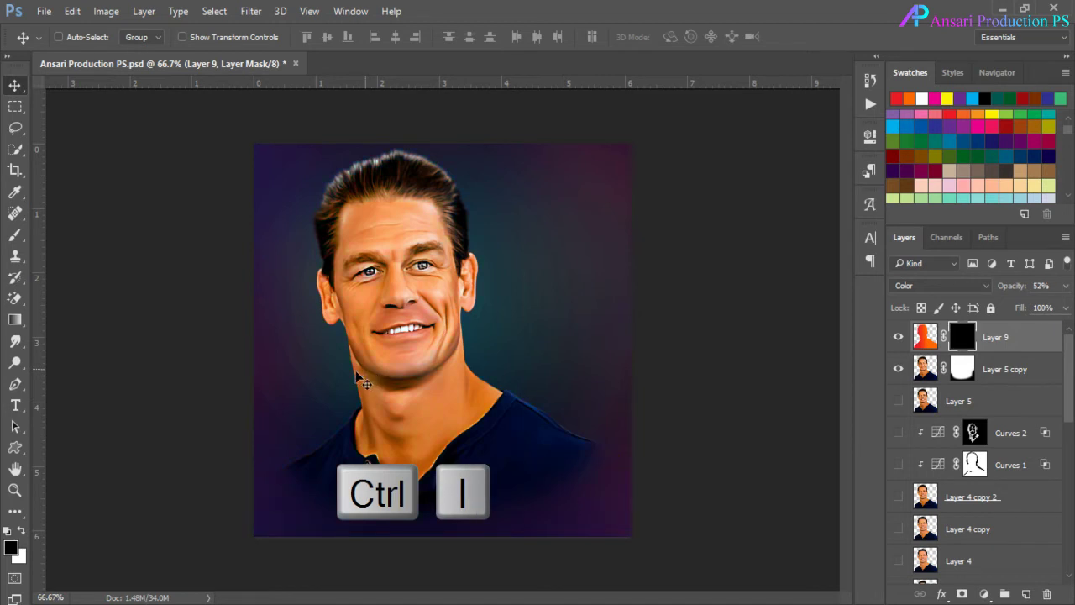
Paint white on the gradient layer's mask over the side of the face with a small brush at 5% opacity and 83% flow
left_click(12, 238)
left_click(23, 532)
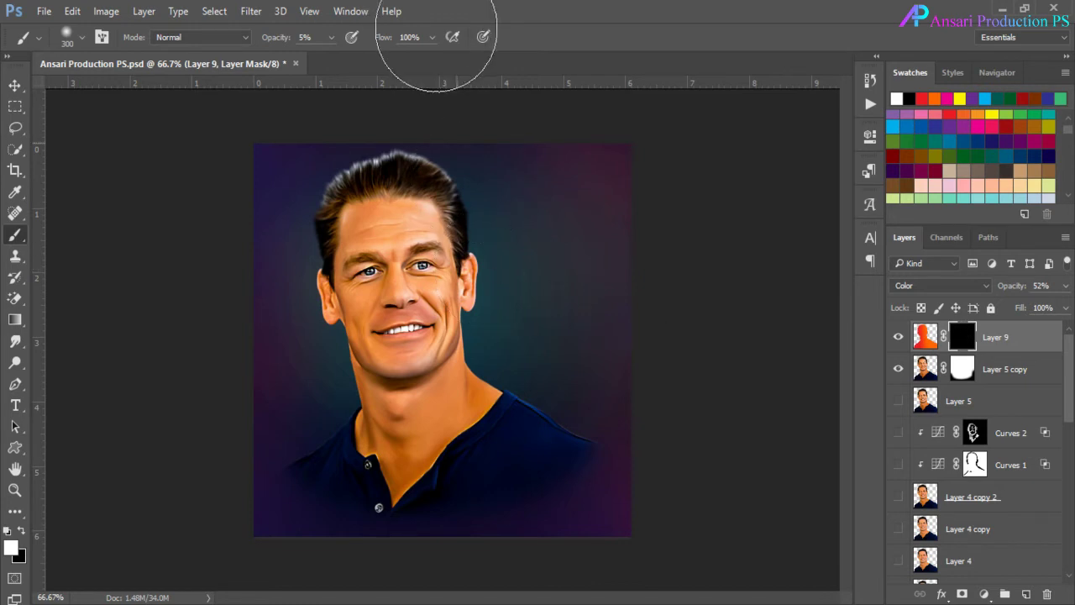
left_click(431, 38)
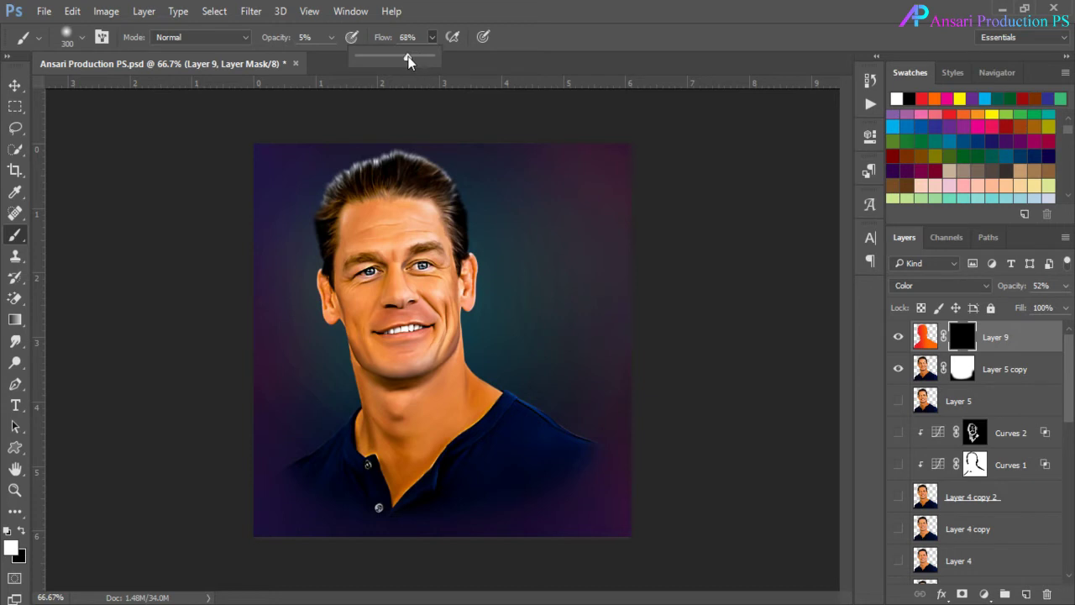
left_click(516, 43)
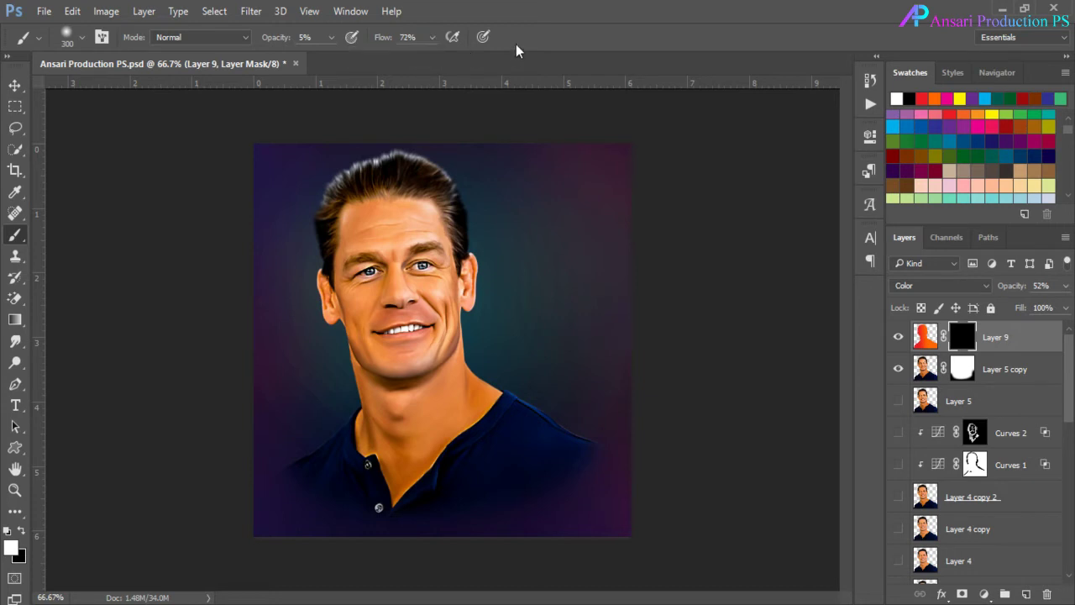
key("bracketleft")
key("bracketleft")
key("bracketleft")
key("bracketleft")
key("bracketleft")
key("bracketleft")
key("bracketleft")
left_click(432, 38)
left_click_drag(433, 58, 443, 59)
left_click(342, 330)
Paint the gradient tint in more strongly along the ear, jaw and face edges on the mask with a size 60 brush at 100% opacity
key("bracketright")
key("bracketright")
key("1")
key("ctrl+plus")
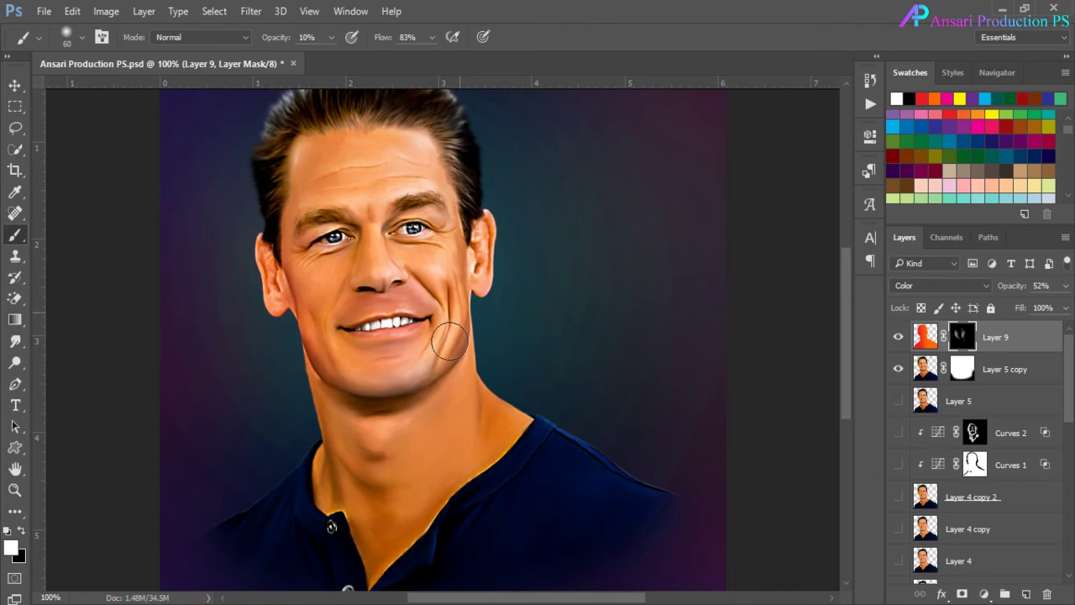
left_click_drag(848, 365, 847, 342)
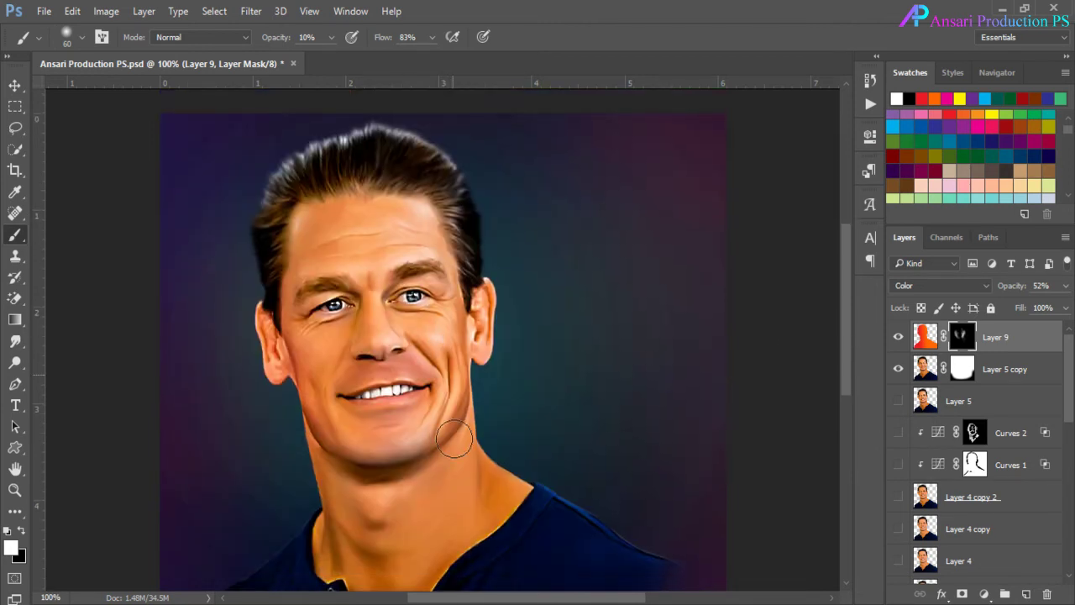
left_click_drag(332, 37, 367, 61)
left_click(332, 38)
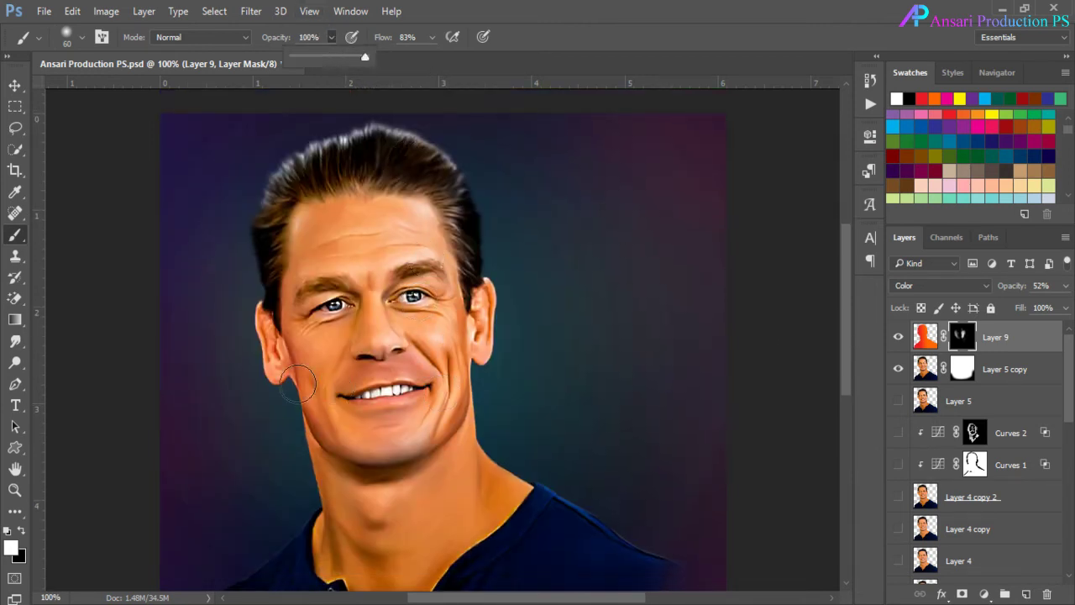
mouse_move(250, 337)
left_mouse_down()
mouse_move(458, 347)
mouse_move(445, 261)
left_mouse_up()
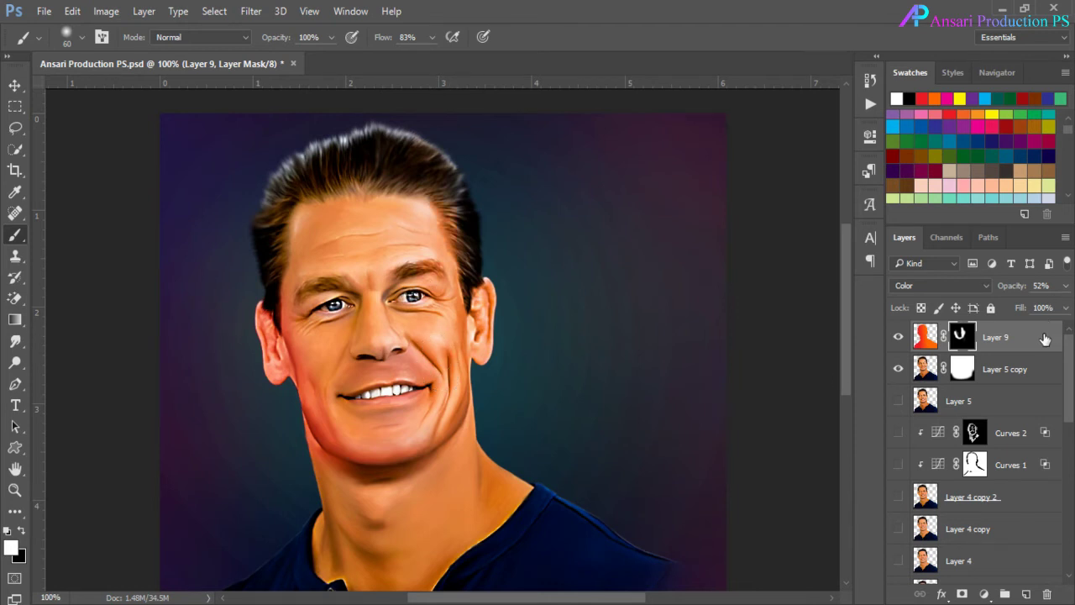
Delete the masked gradient layer and add a new empty layer in its place with the Color blend mode
left_click_drag(1045, 337, 1047, 594)
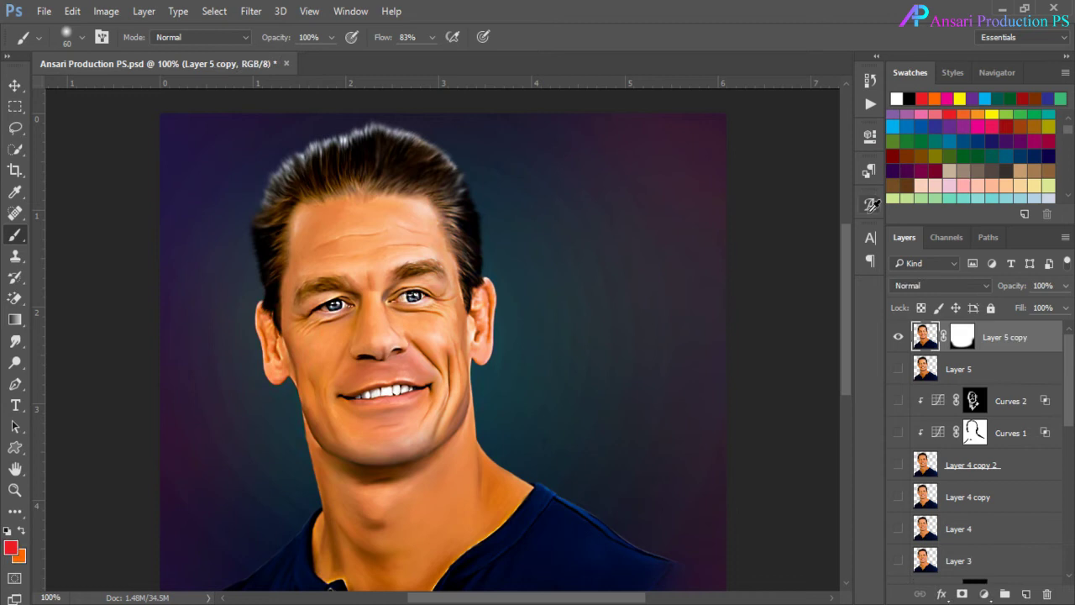
left_click(1026, 594)
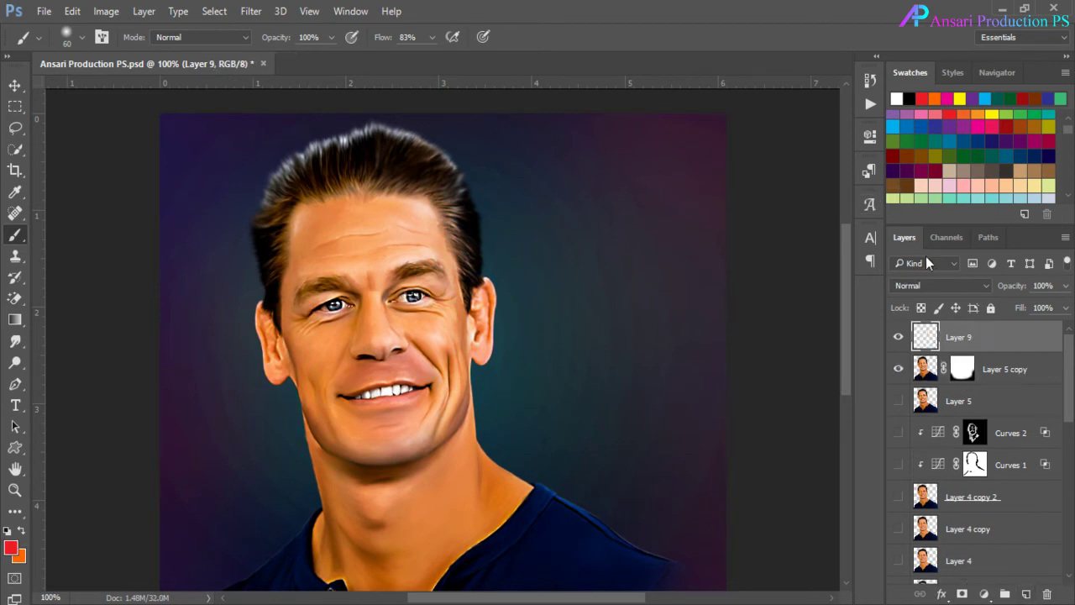
left_click(924, 285)
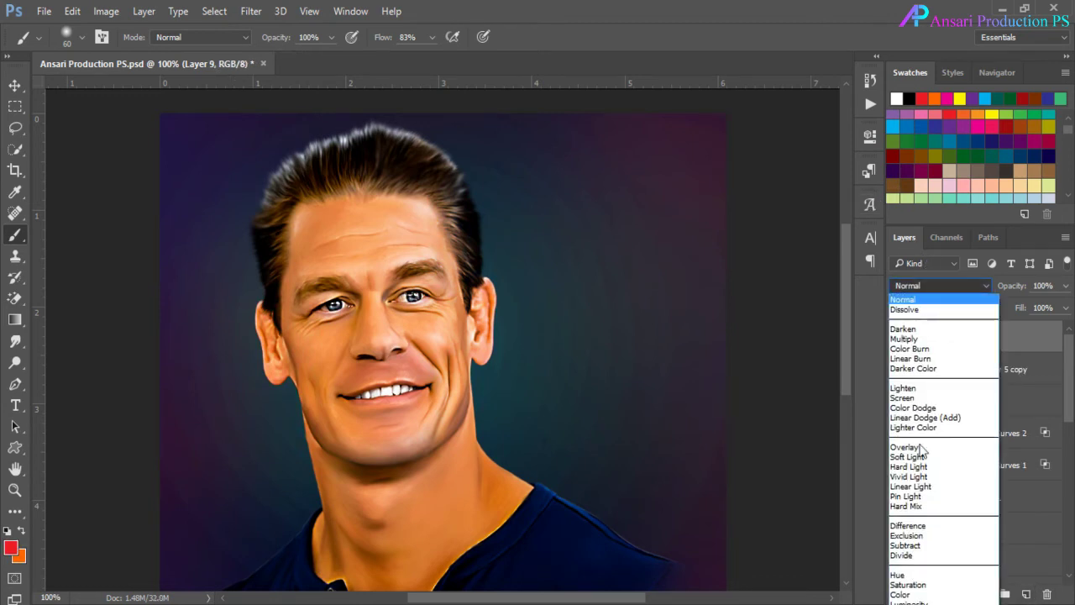
left_click(903, 594)
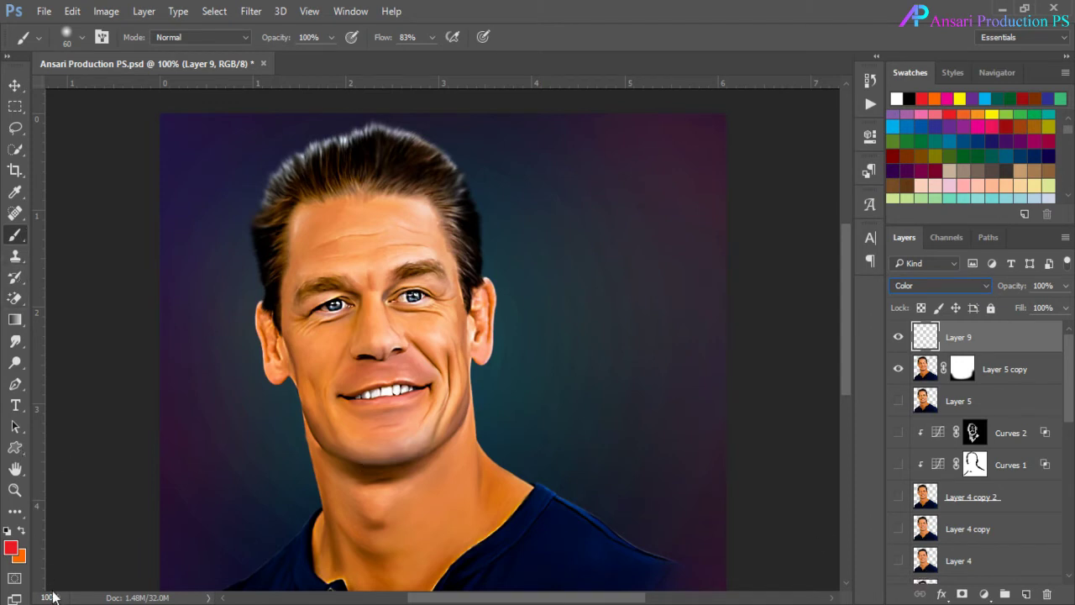
Make orange the foreground colour and set the brush to 5% opacity and 70% flow
left_click(23, 530)
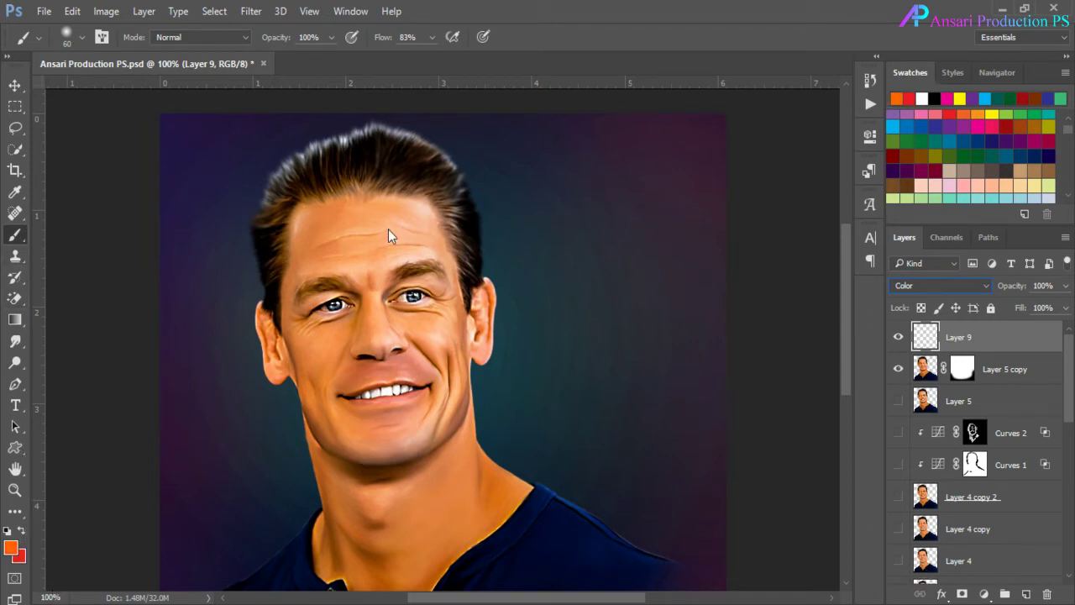
left_click(432, 37)
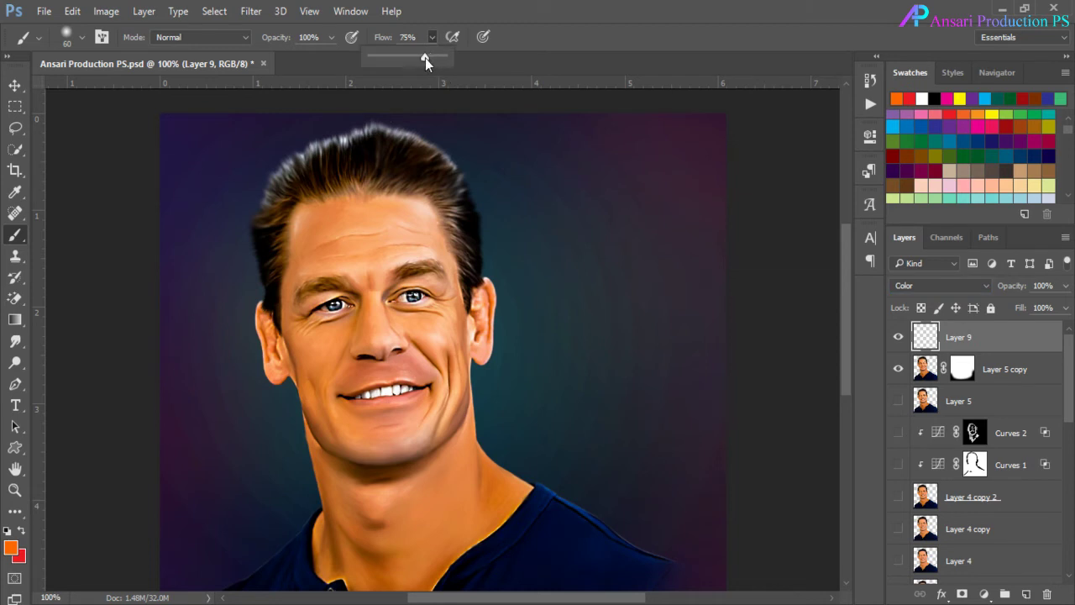
left_click_drag(421, 58, 420, 59)
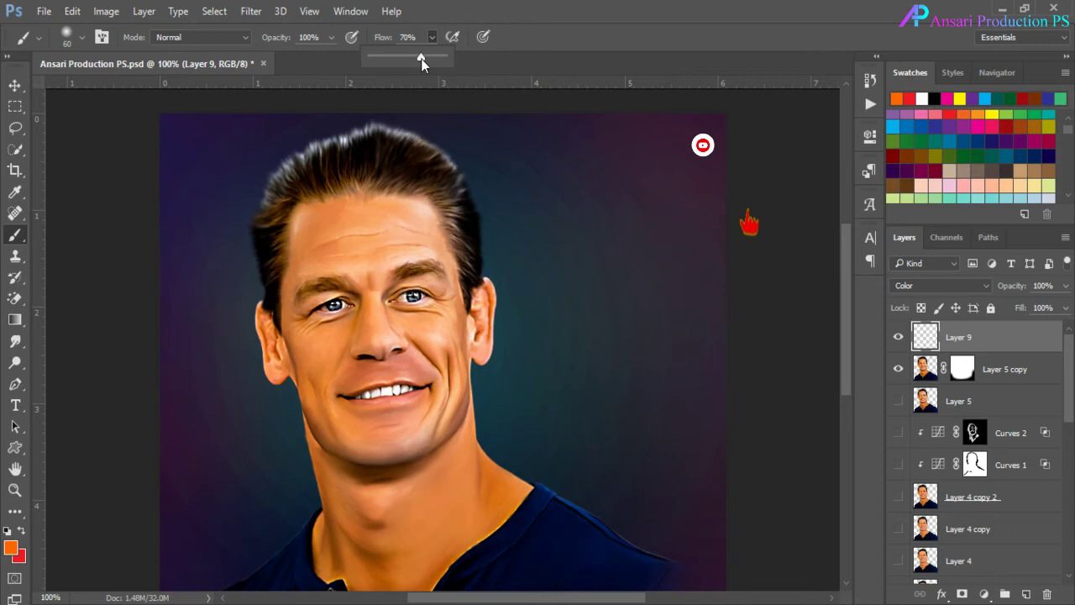
left_click(332, 38)
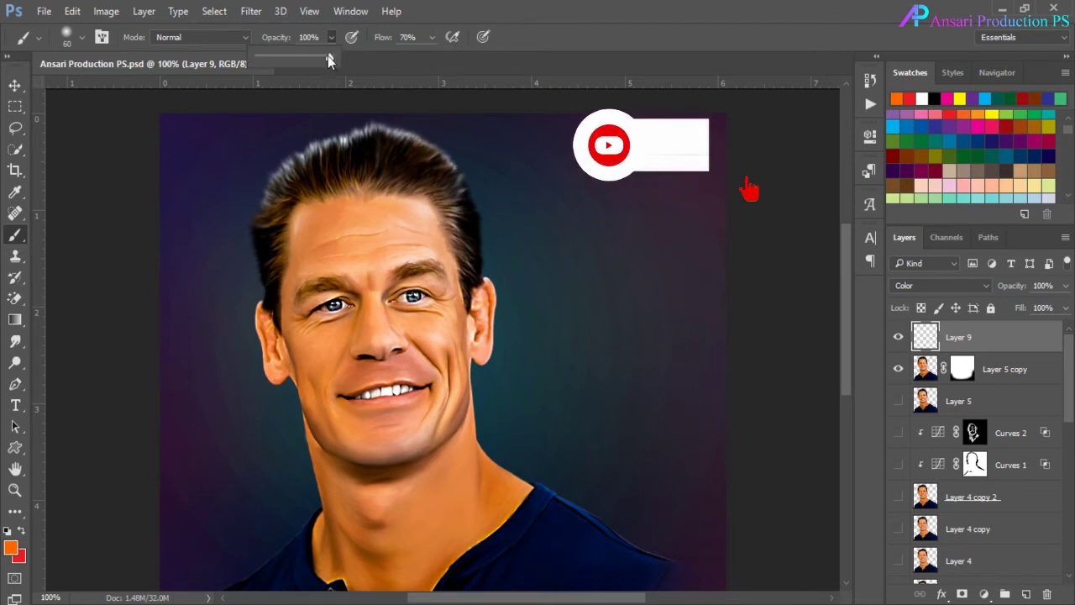
left_click_drag(327, 56, 262, 56)
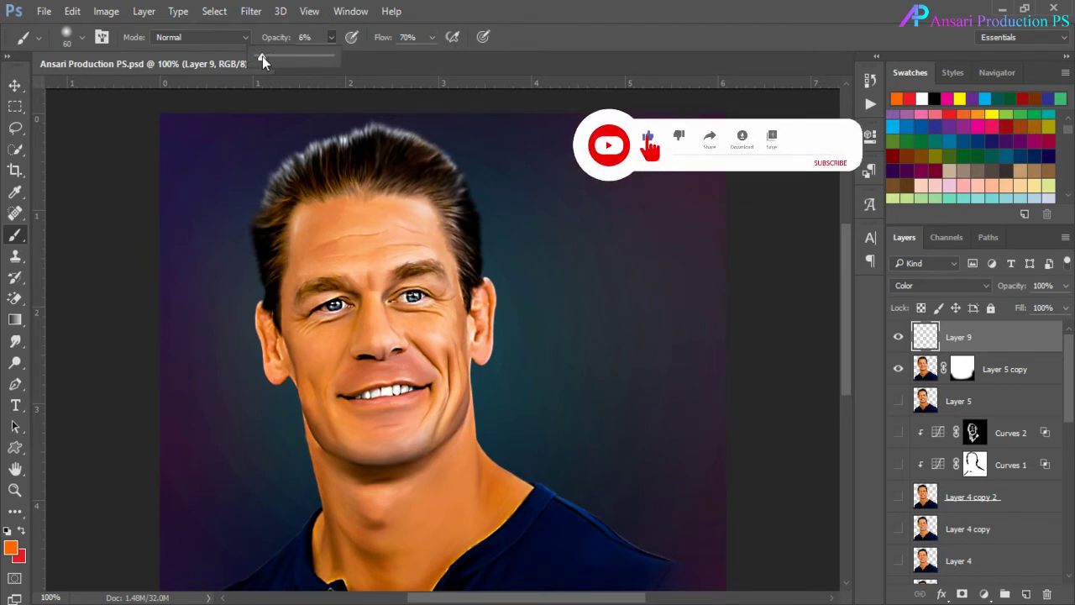
left_click(652, 46)
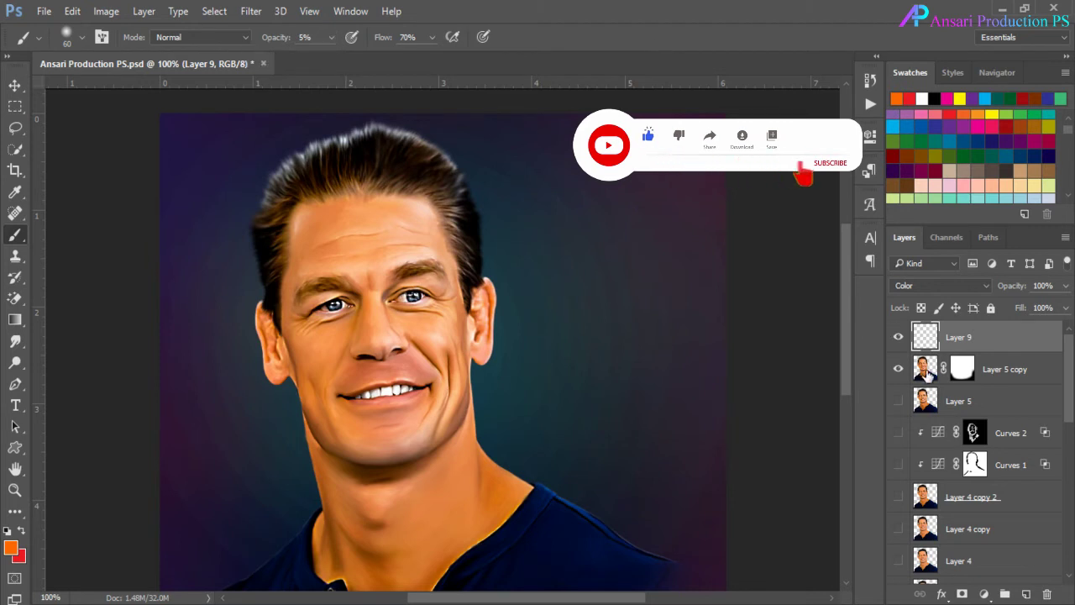
Load the figure's outline from Layer 5 copy as a selection and enlarge the brush to size 70
left_click(929, 378, "ctrl")
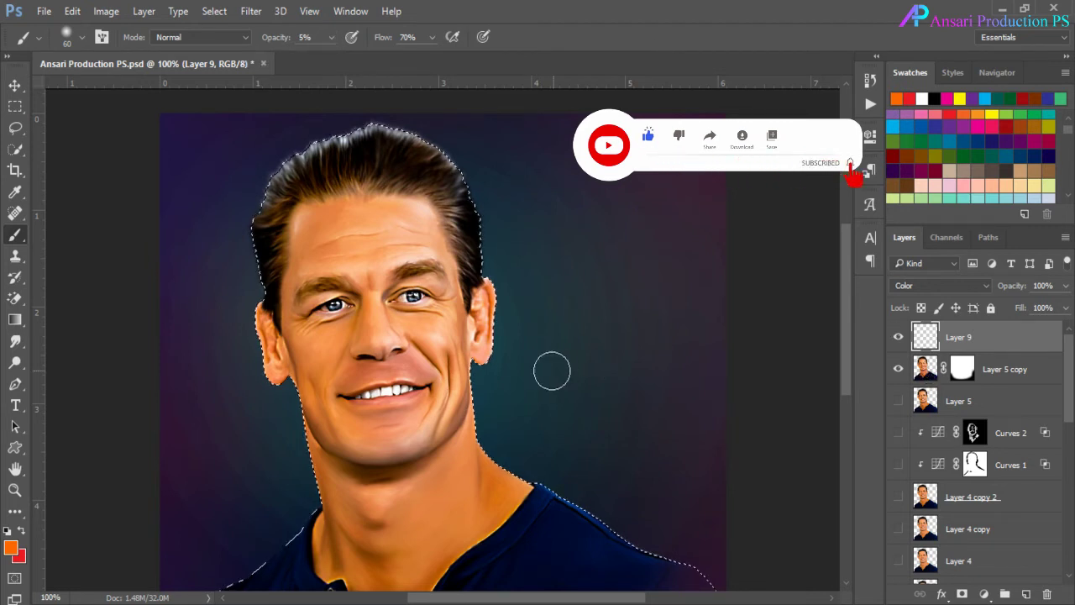
key("]")
key("]")
key("[")
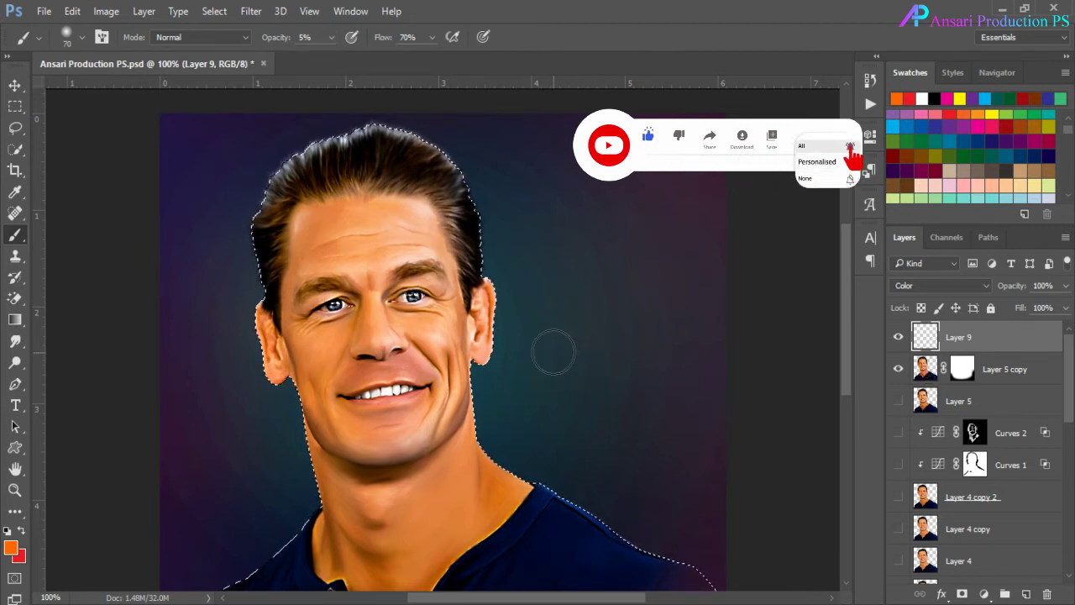
Tint the hair with dark green, dark blue, violet and magenta inside the selection, using brush sizes between 60 and 90
left_click(991, 160)
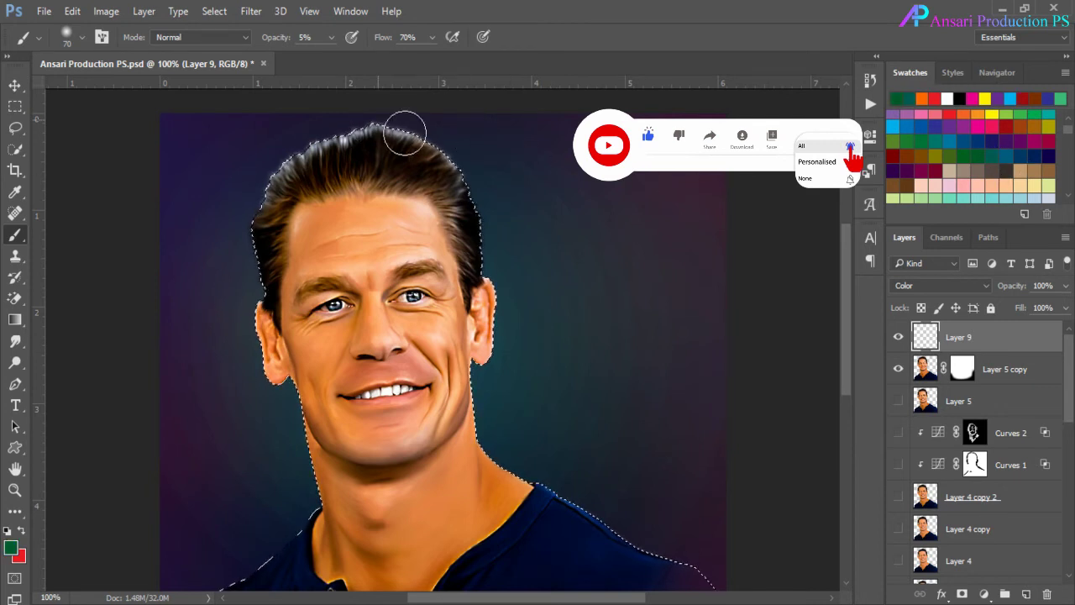
key("bracketright")
key("bracketright")
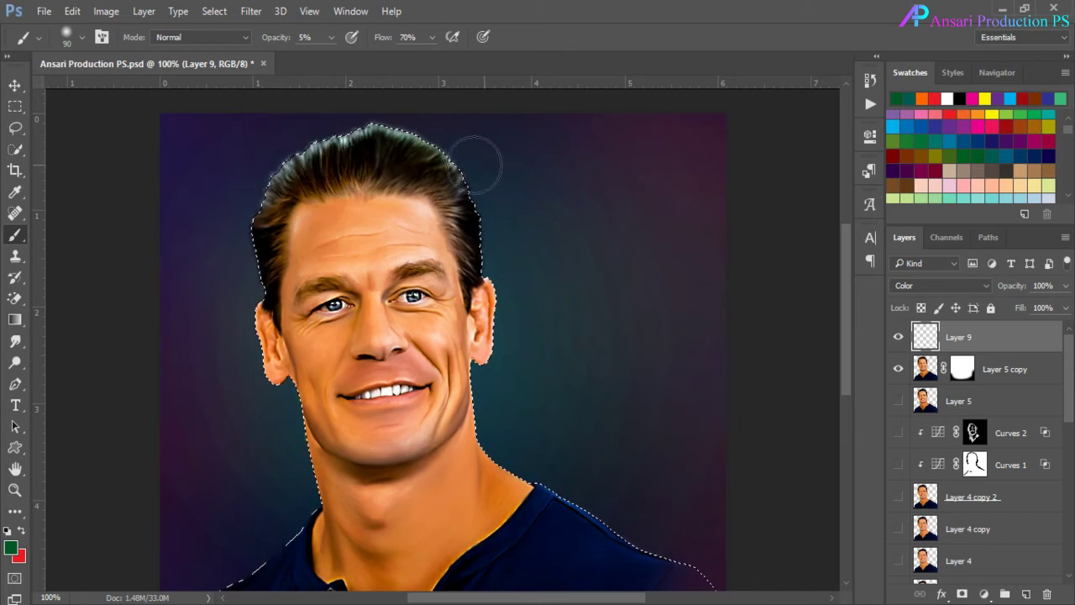
left_click(1025, 151)
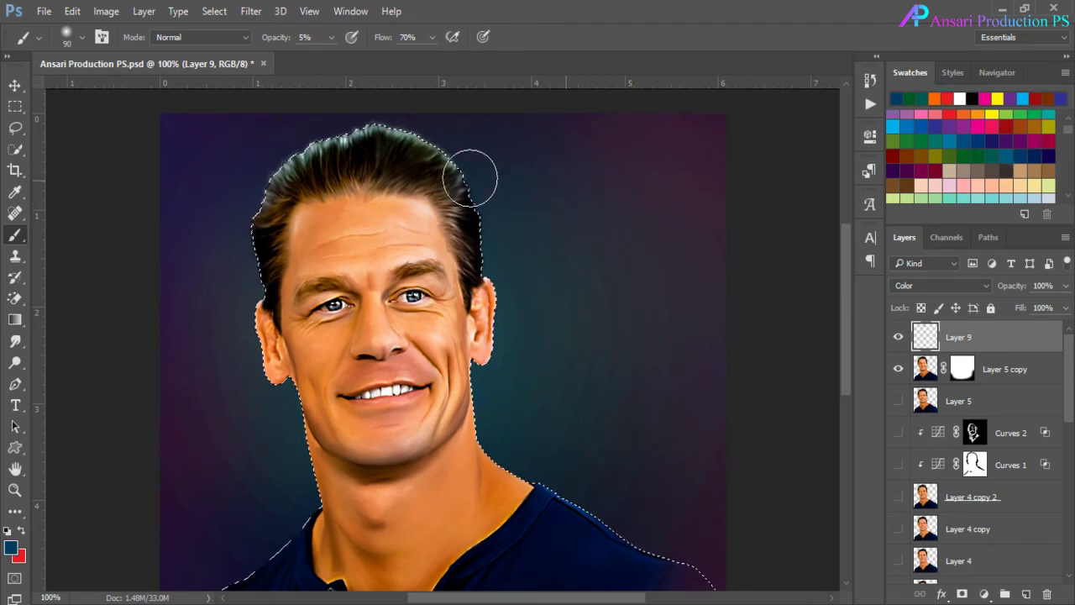
left_click(964, 127)
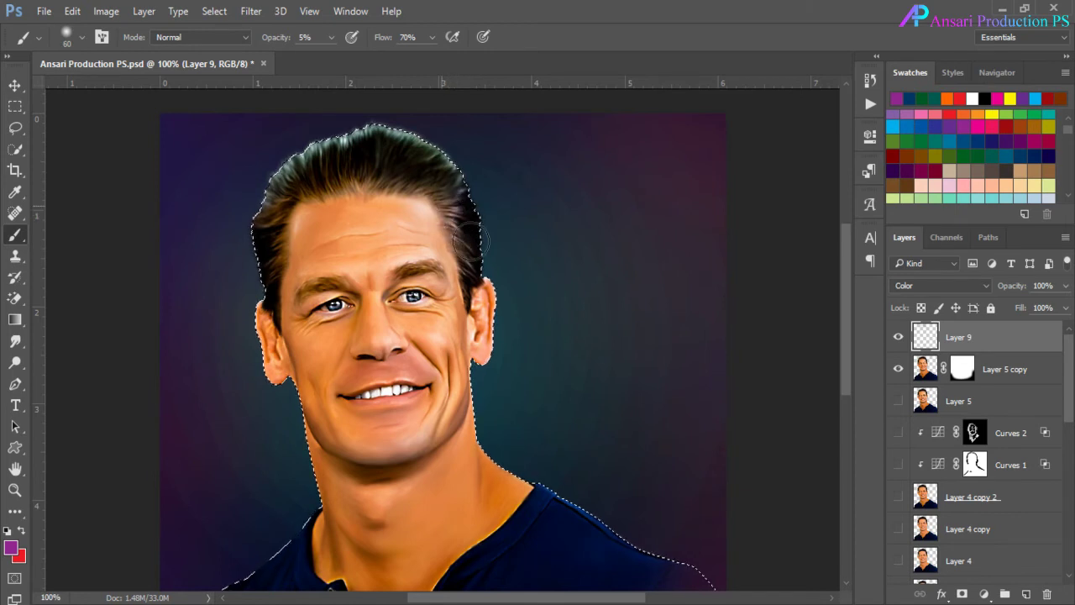
left_click(978, 127)
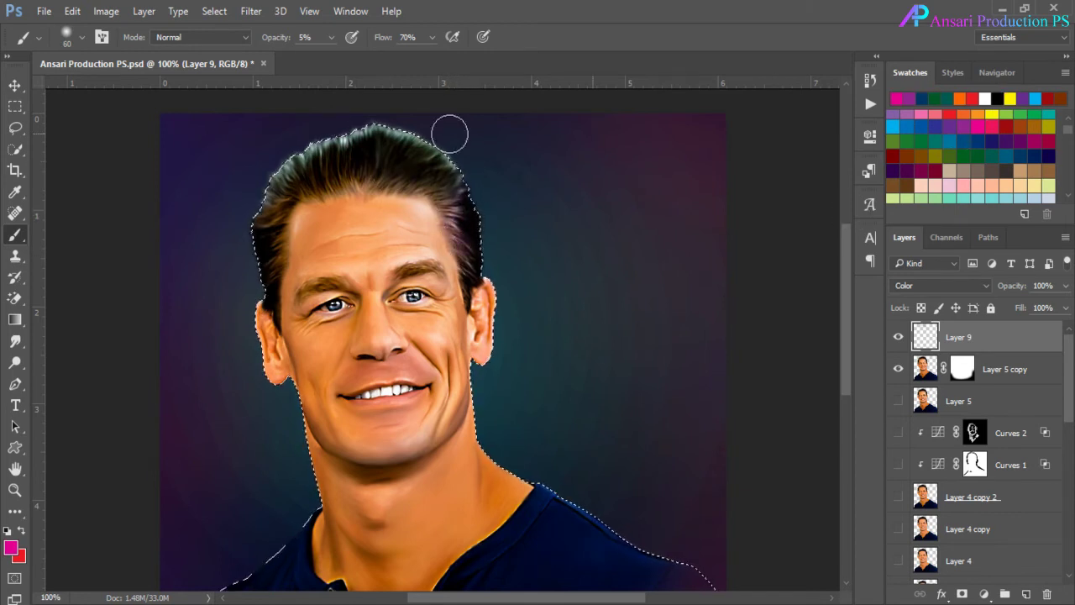
Tint the cheeks and face softly with red and orange on Layer 9, reducing the brush from size 80 to 40
scroll(1008, 147, "up", 2)
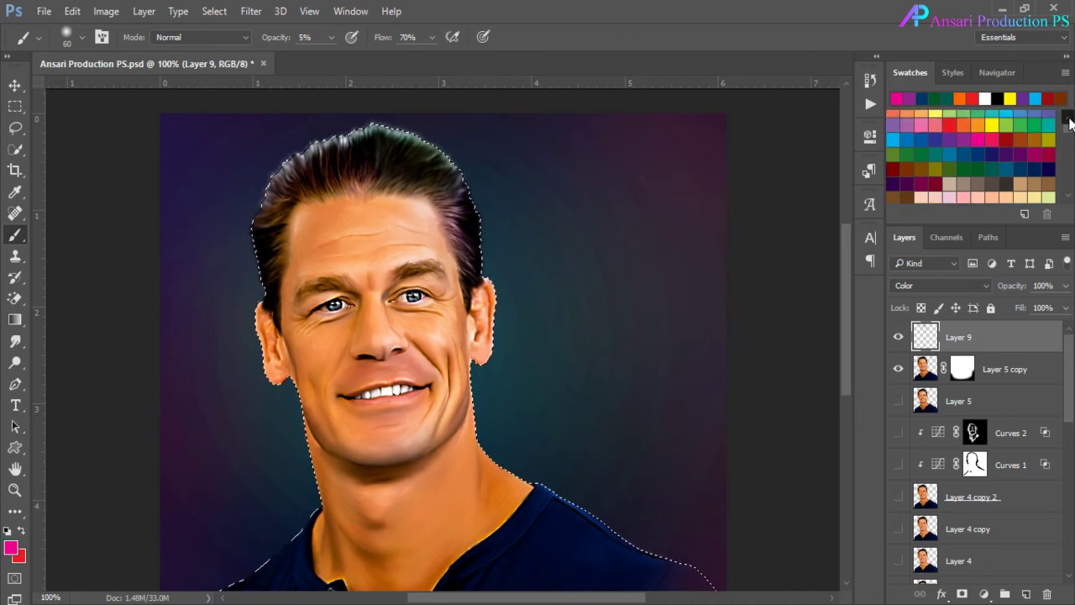
left_click(952, 140)
left_click(951, 140)
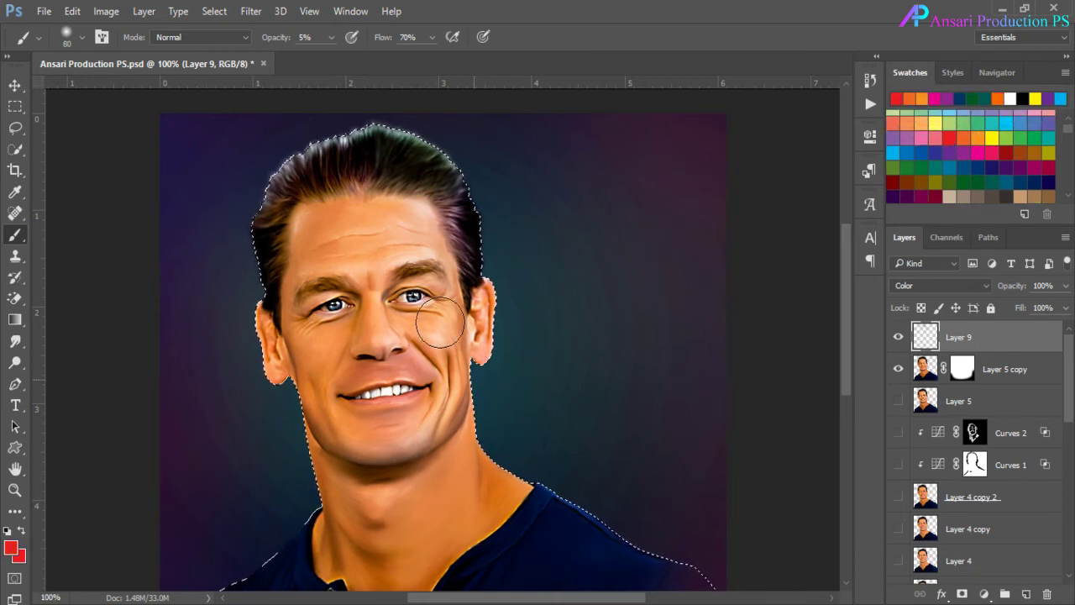
left_click_drag(440, 323, 450, 337)
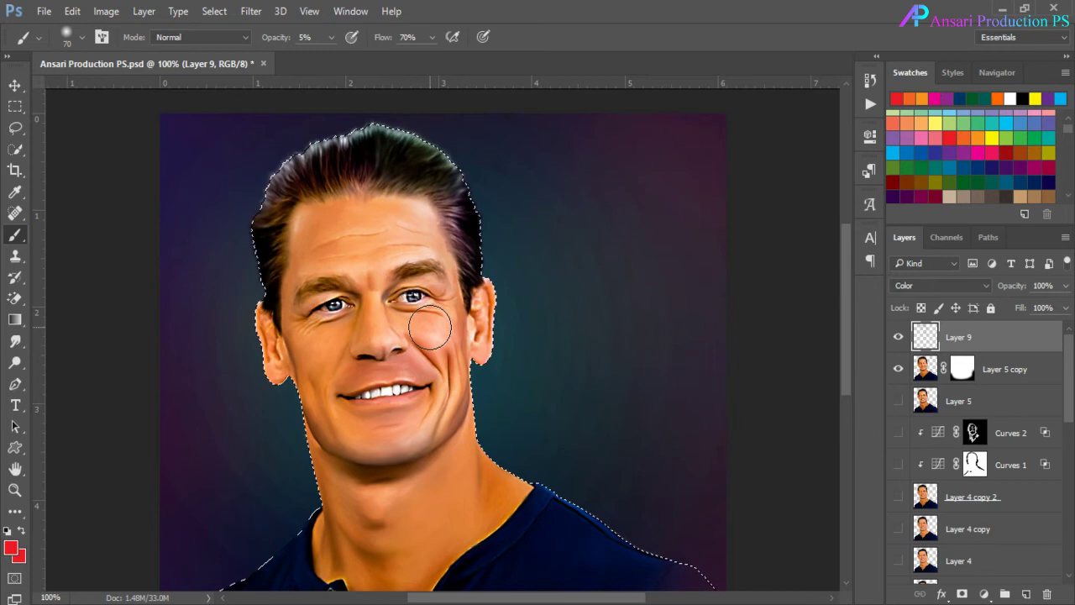
key("bracketleft")
key("bracketleft")
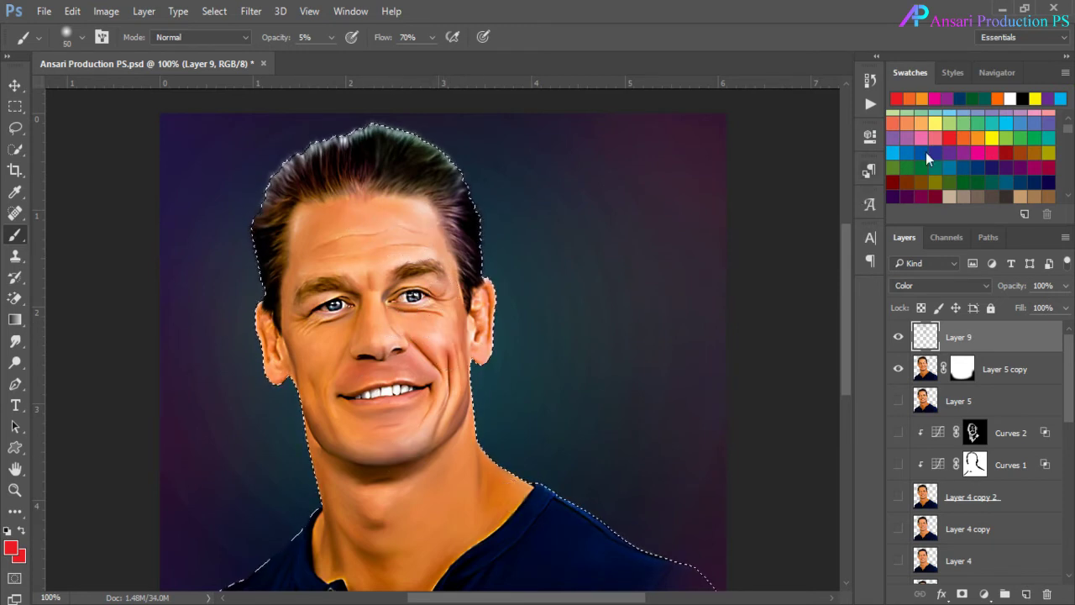
left_click(909, 98)
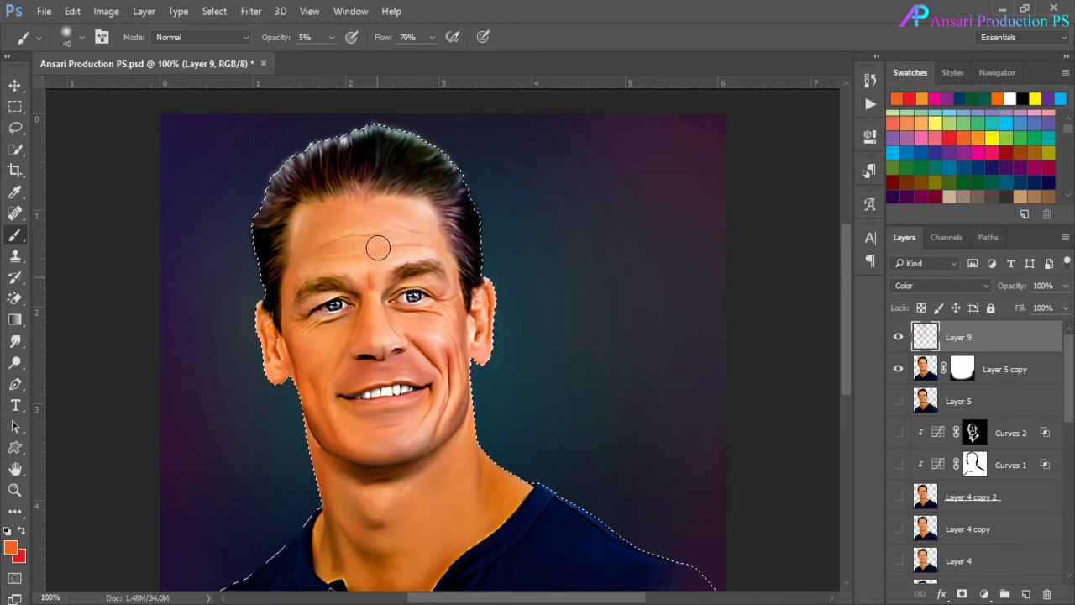
Tint the jaw edge and the side of the neck with crimson pink using a size 80 brush
left_click_drag(848, 366, 850, 385)
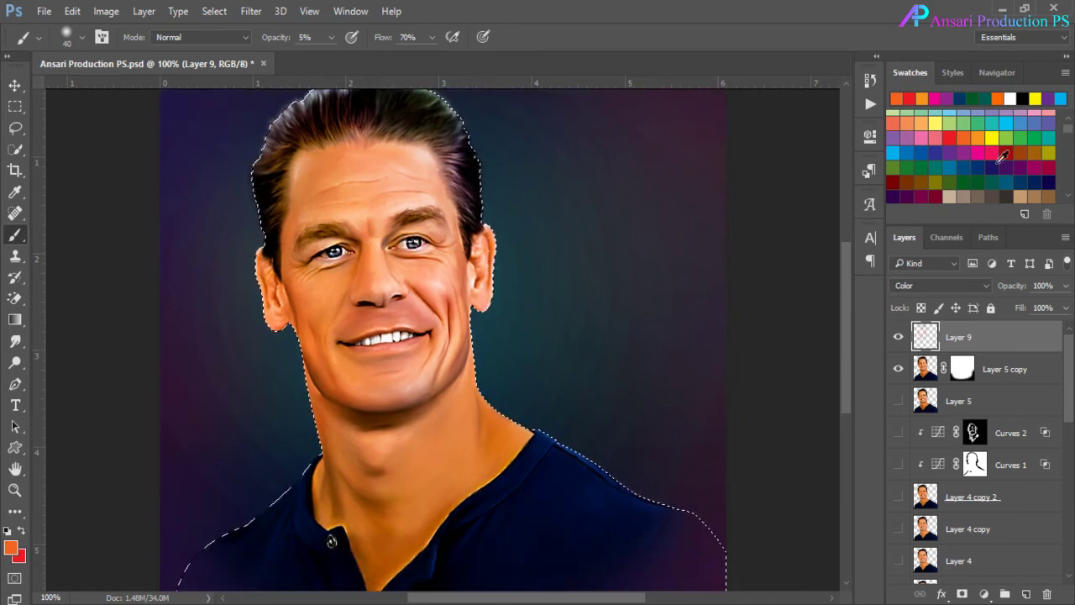
left_click(993, 154)
key("bracketright")
key("bracketright")
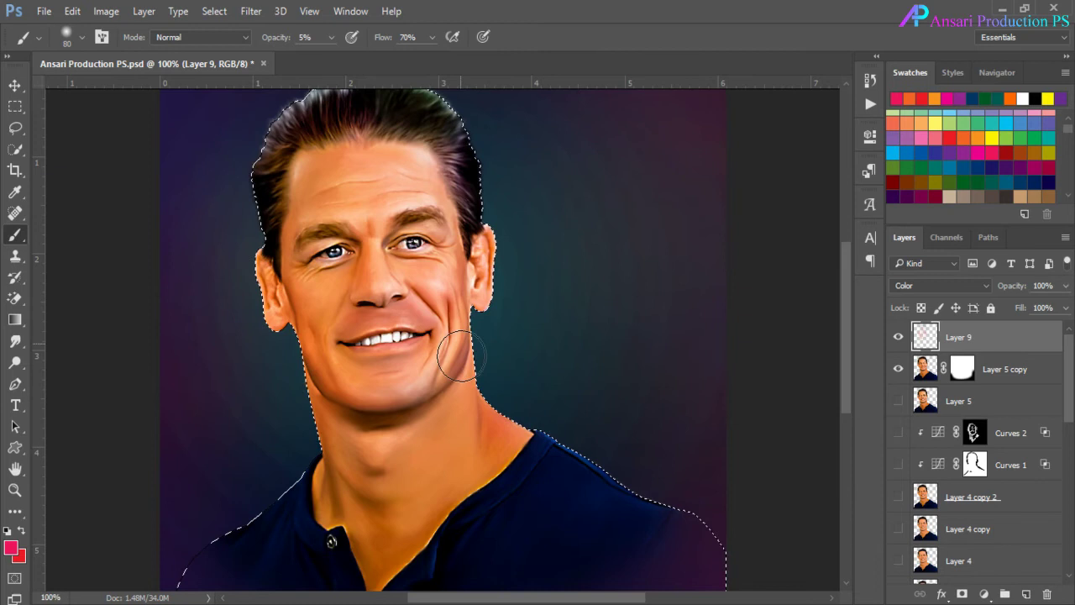
key("bracketright")
key("bracketright")
Choose a bright green swatch and enlarge the brush to size 175 for the shirt
scroll(697, 415, "down", 5)
scroll(1006, 182, "down", 4)
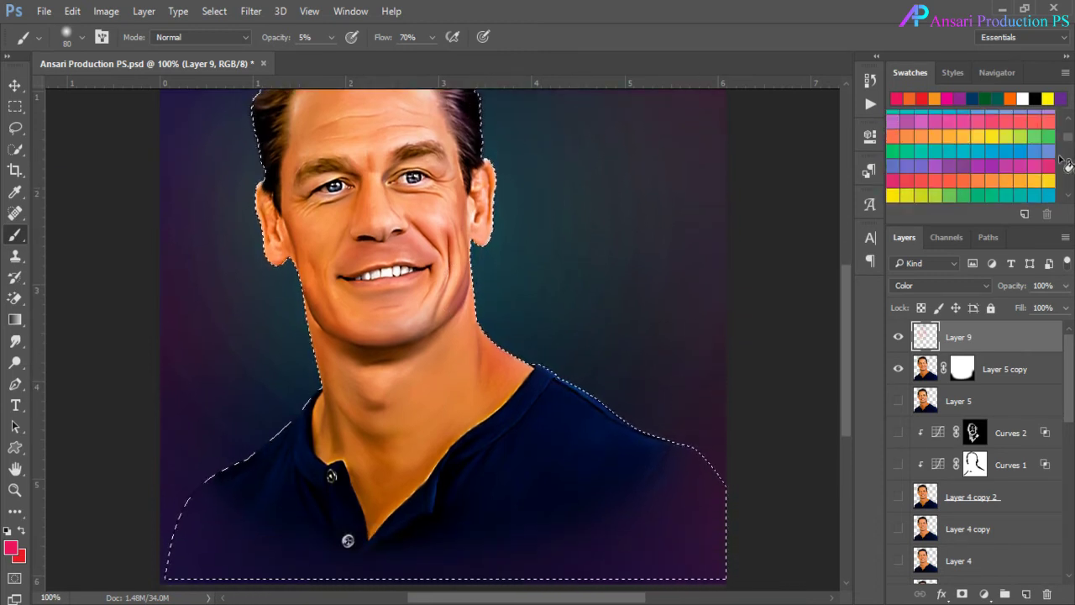
left_click(1049, 137)
key("bracketright")
key("bracketright")
key("bracketright")
key("bracketright")
key("bracketright")
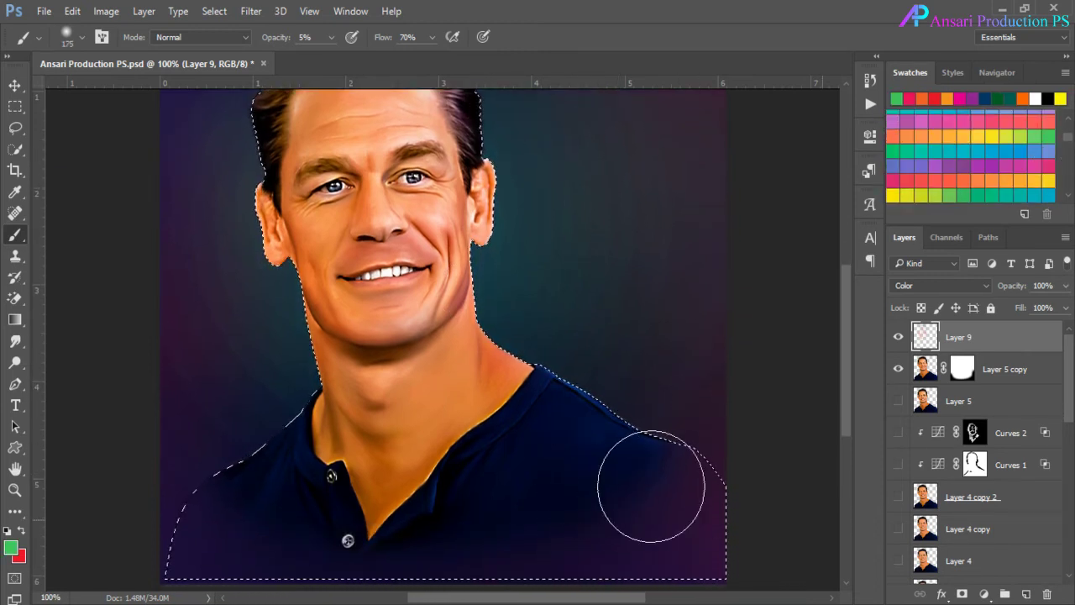
Add a new empty layer above Layer 9 and set its blend mode to Color
left_click(1026, 594)
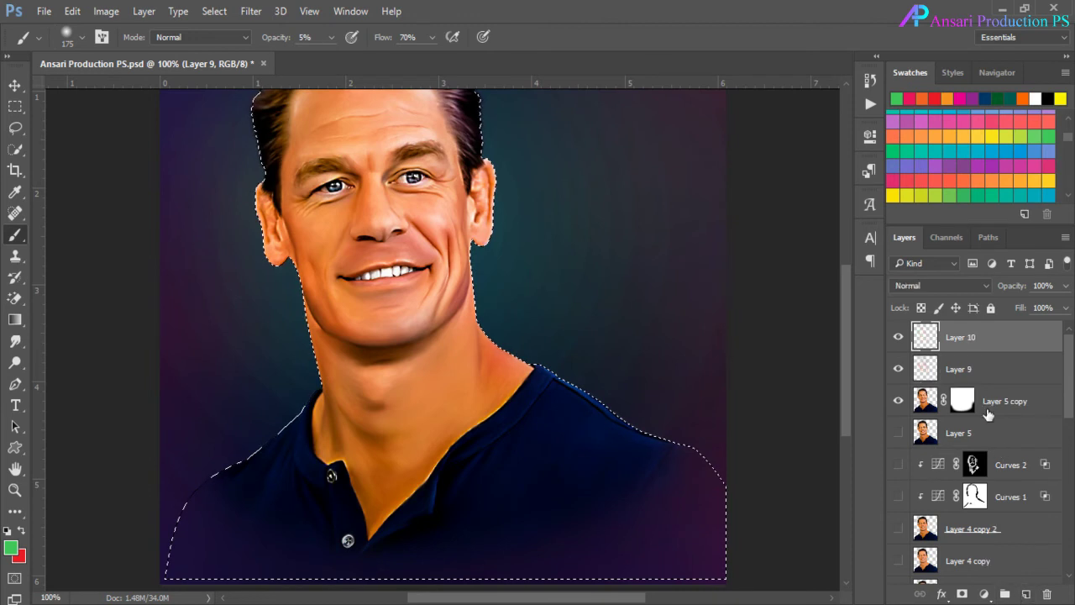
left_click(945, 286)
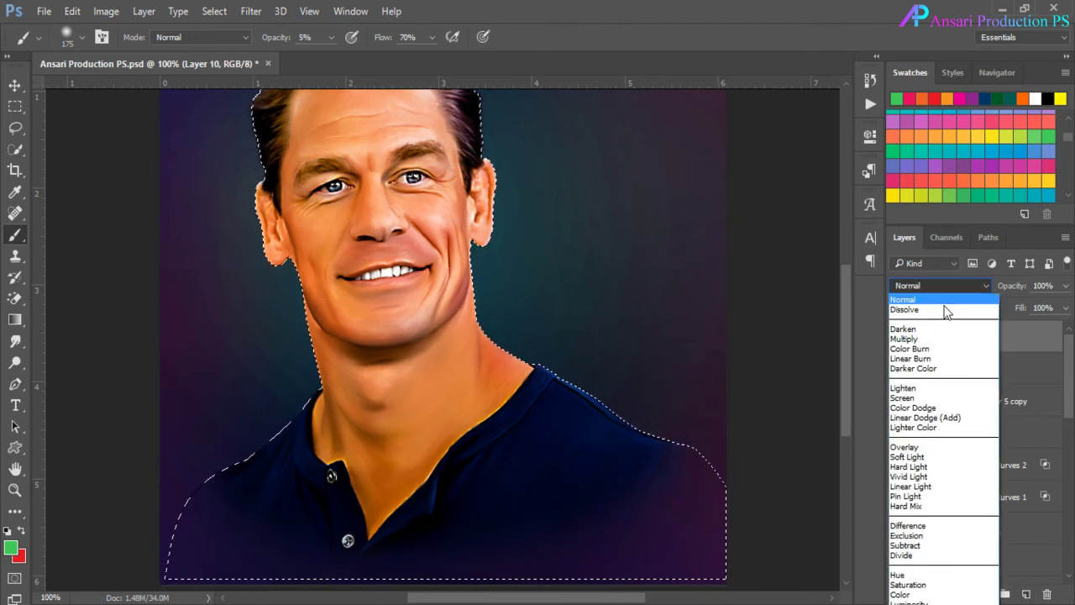
left_click(921, 586)
left_click(938, 287)
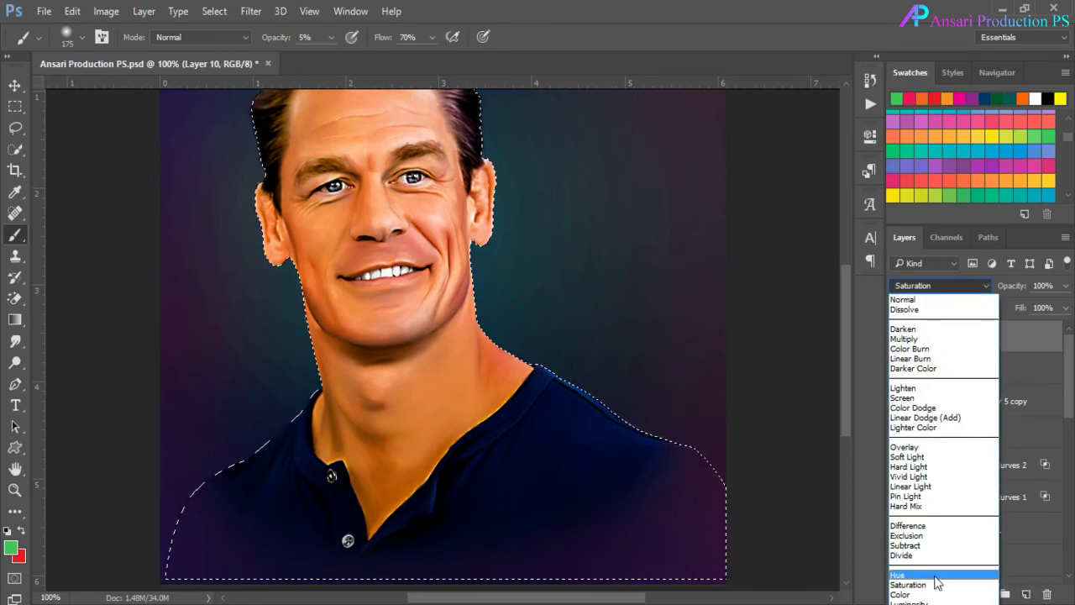
left_click(934, 593)
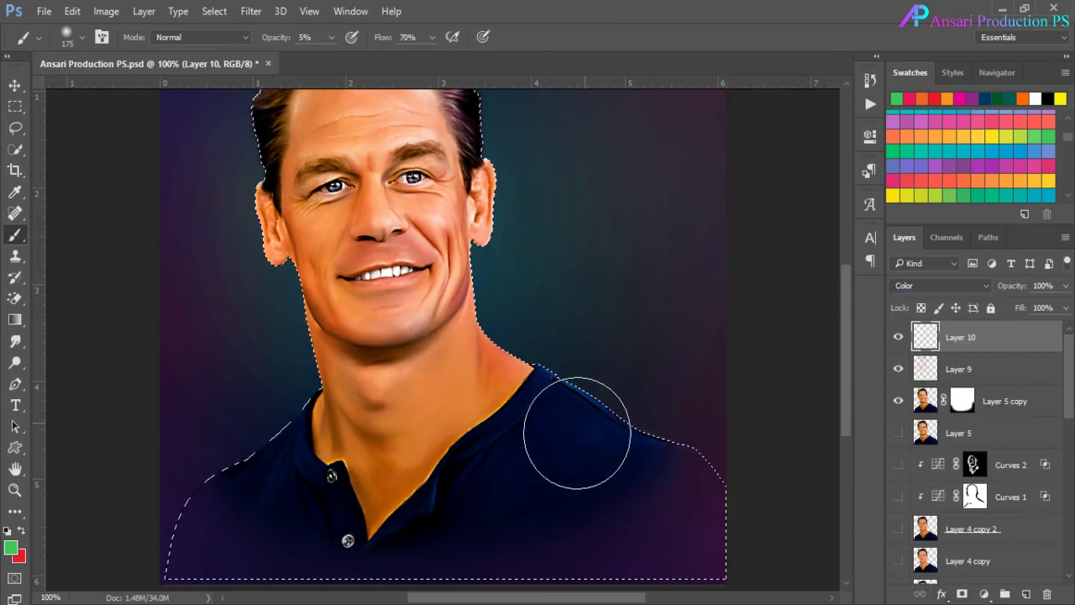
Tint the shirt's shoulder and chest beside the teal background with bright green and dark green at 10% brush opacity
mouse_move(563, 420)
left_mouse_down()
mouse_move(587, 456)
mouse_move(609, 451)
mouse_move(598, 471)
mouse_move(600, 461)
mouse_move(537, 436)
left_mouse_up()
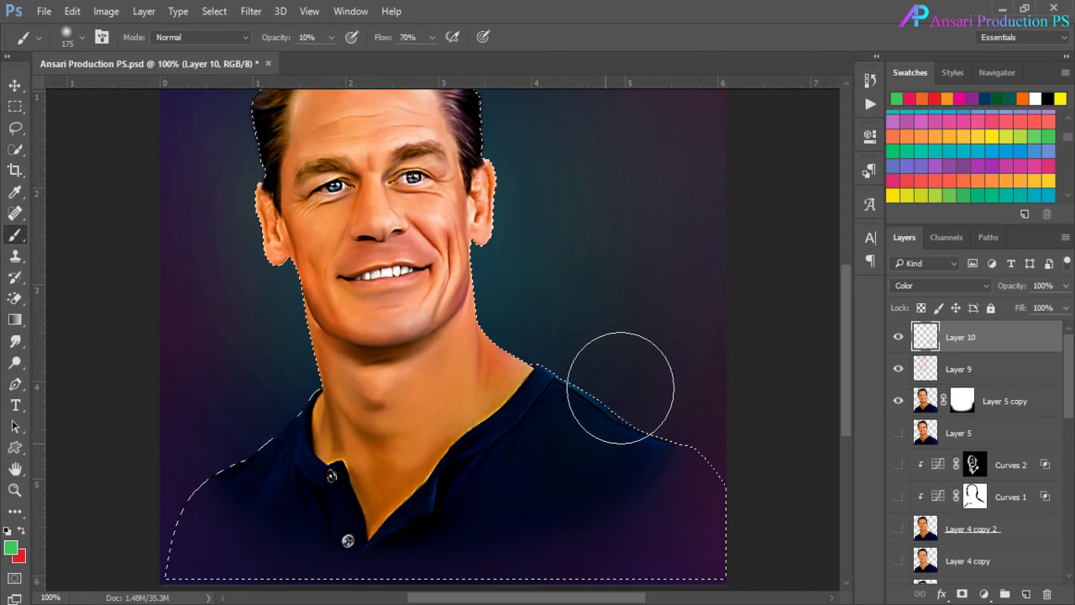
mouse_move(621, 387)
left_mouse_down()
mouse_move(667, 432)
mouse_move(454, 540)
left_mouse_up()
scroll(1030, 144, "up", 3)
left_click(992, 130)
left_click(978, 130)
left_click_drag(538, 497, 525, 419)
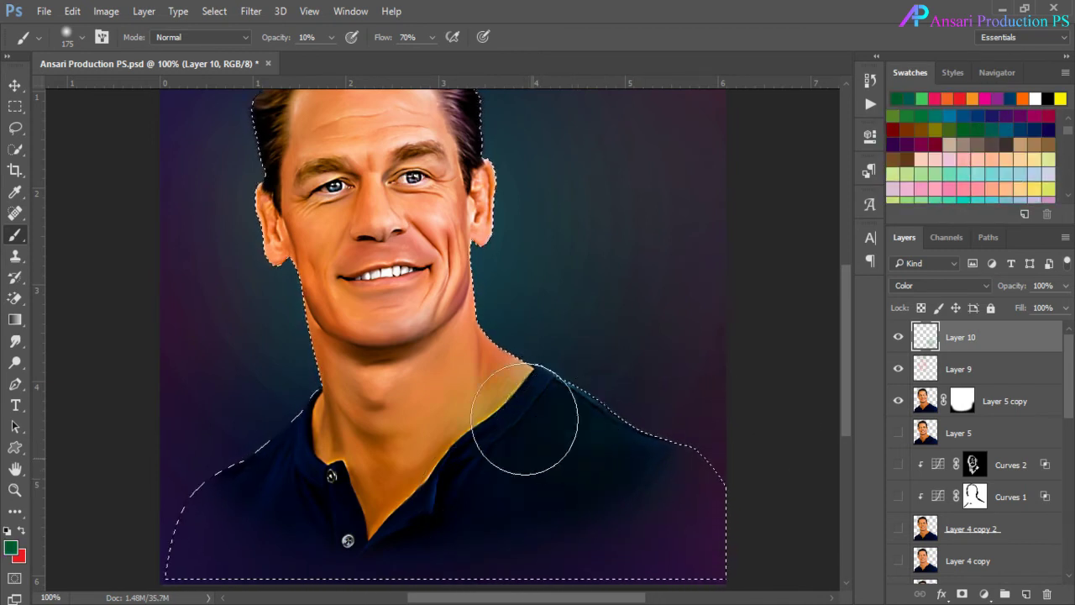
Tint the opposite shoulder of the shirt with magenta using the size 175 brush
scroll(975, 151, "up", 5)
left_click(898, 98)
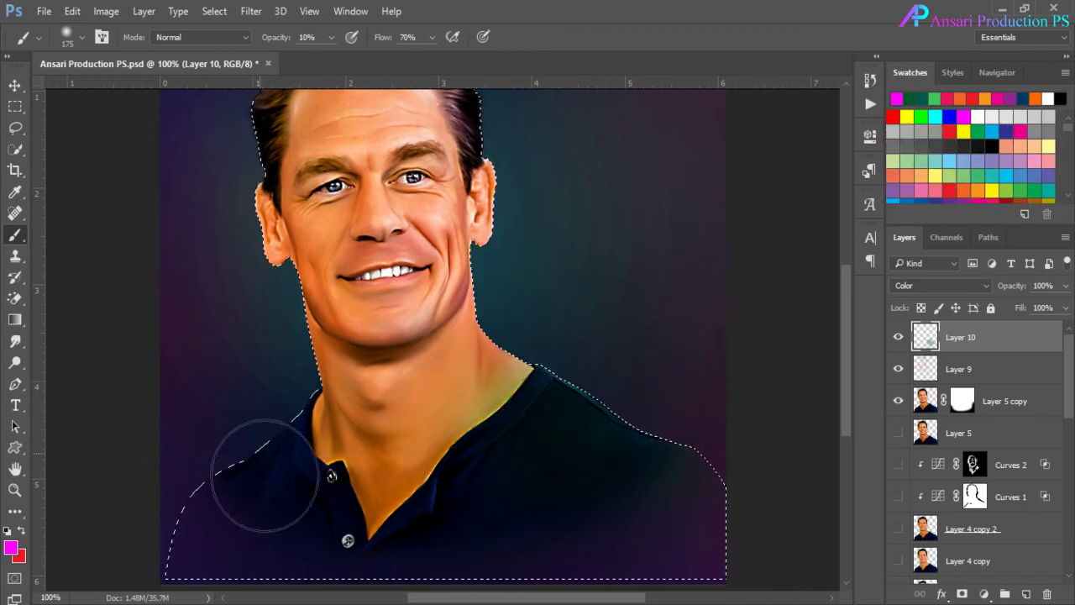
left_click_drag(265, 475, 202, 506)
Erase the magenta spill from the neck skin beside the collar with the Eraser tool
right_click(17, 296)
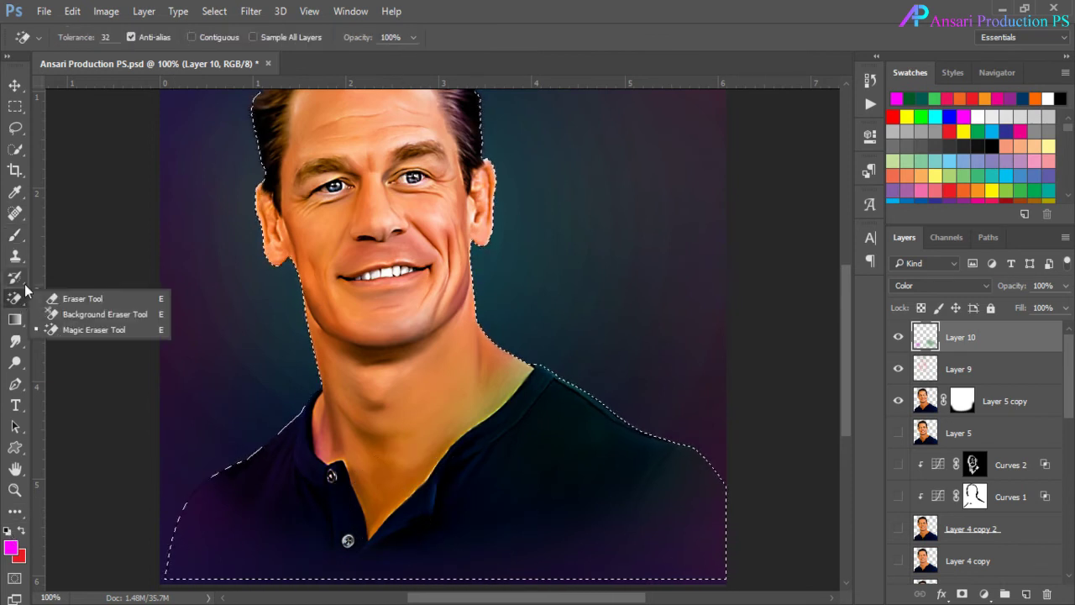
left_click(82, 299)
left_click_drag(318, 420, 334, 459)
left_click(15, 235)
Erase the green spill from the neck skin along the other side of the collar with a size 45 eraser
left_click_drag(847, 384, 848, 368)
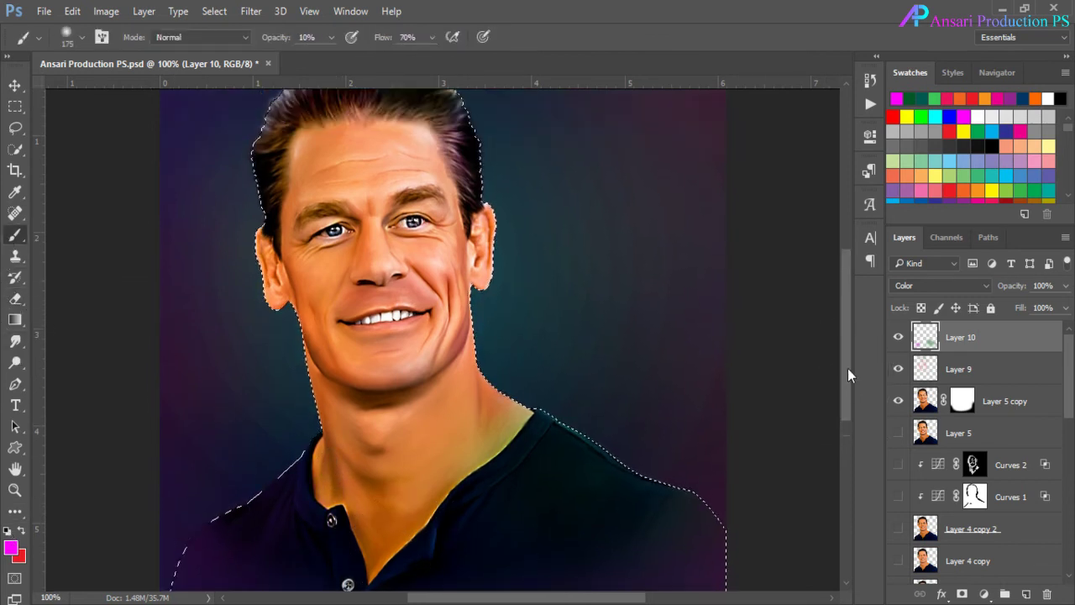
key("e")
right_click(494, 421)
key("Escape")
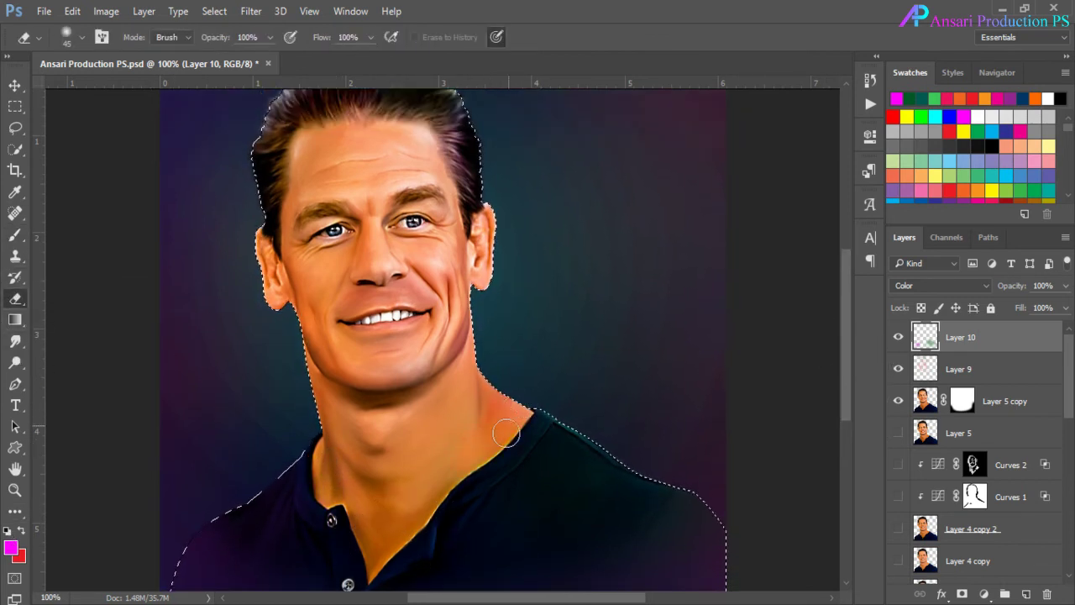
Add a new layer in Multiply blend mode and make red the foreground colour
left_click_drag(846, 389, 846, 377)
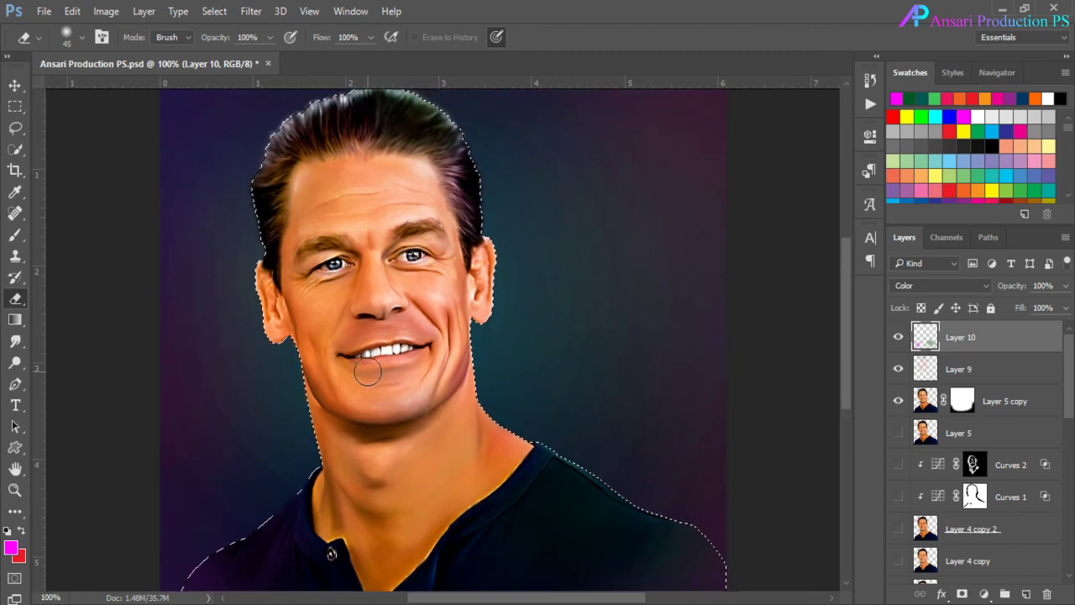
key("ctrl+shift+alt+n")
key("x")
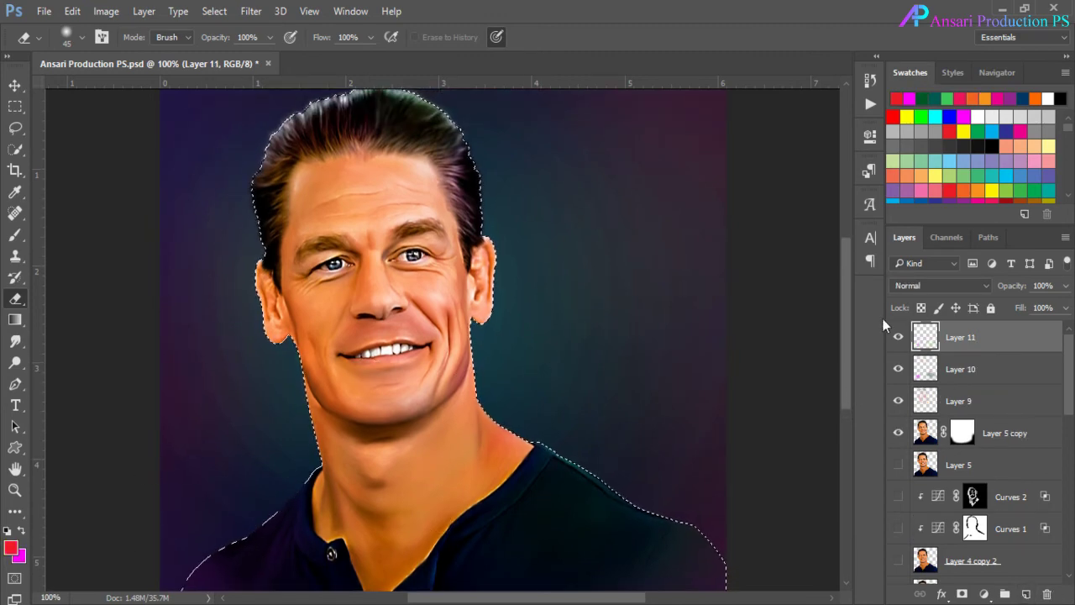
left_click(941, 285)
left_click(916, 337)
Tint the lower lip red with a size 6 brush at 10% opacity
left_click(15, 490)
double_click(359, 386)
left_click(16, 236)
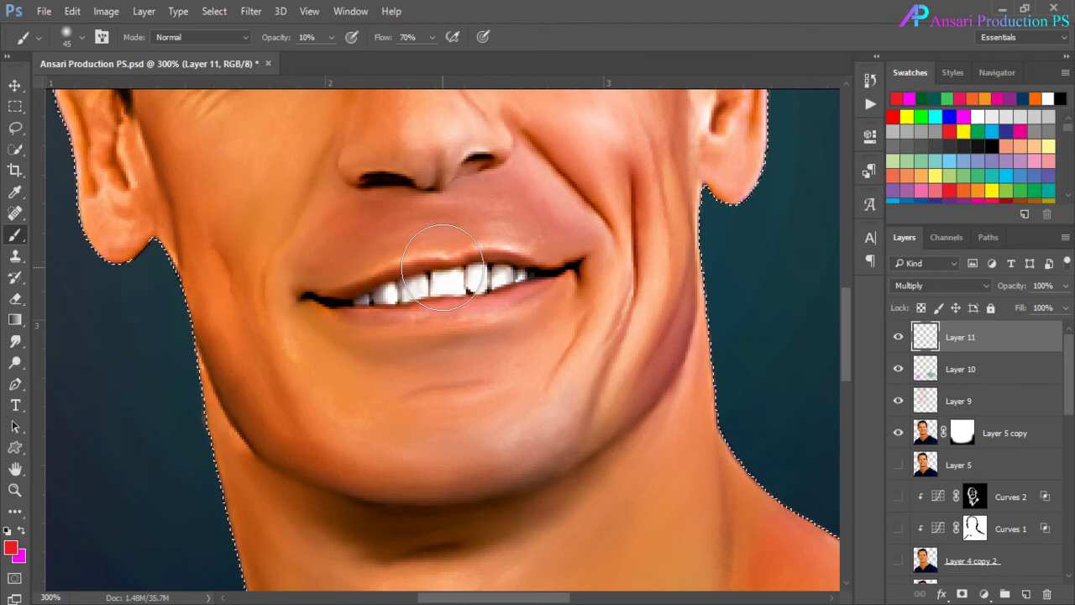
key("bracketleft")
key("bracketleft")
key("bracketleft")
key("bracketleft")
key("bracketleft")
key("bracketleft")
key("bracketleft")
key("bracketleft")
left_click_drag(424, 310, 488, 304)
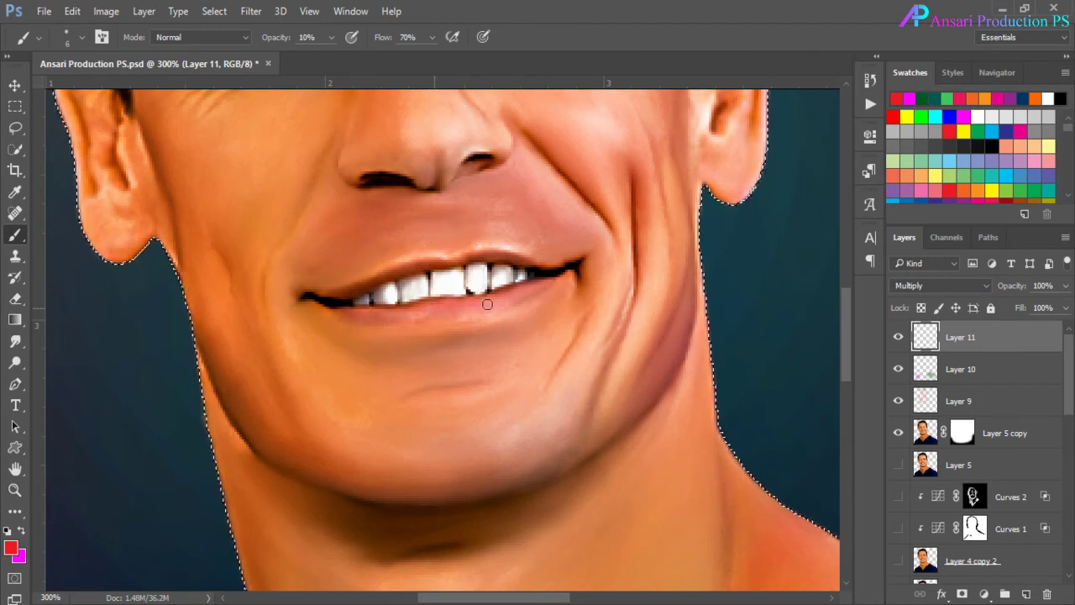
Refine the red lip tint towards the corner of the mouth with a size 4 brush
key("bracketleft")
key("bracketleft")
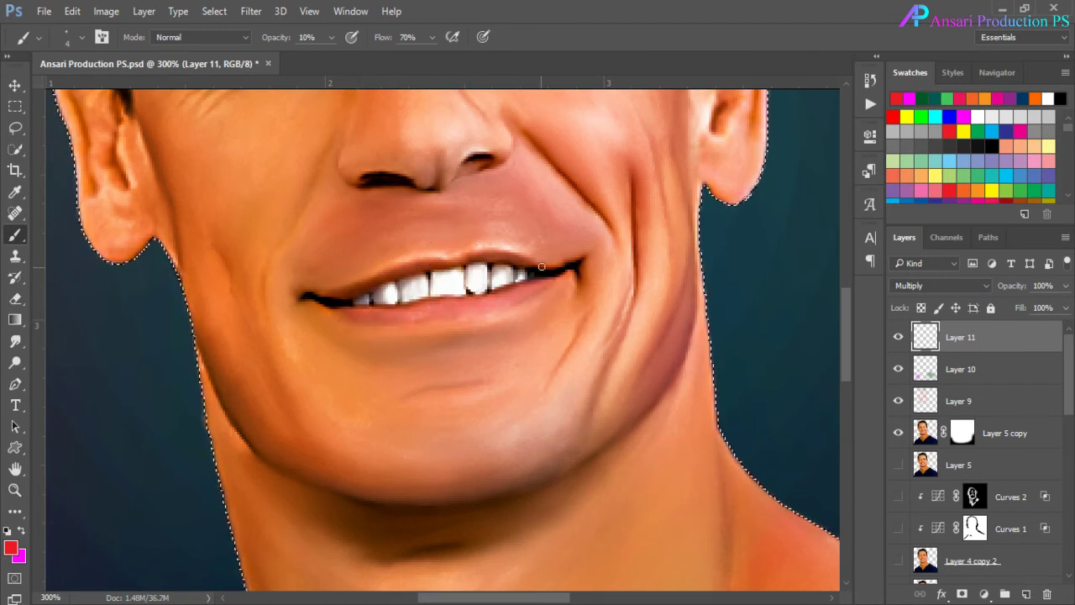
key("bracketright")
key("ctrl+1")
key("ctrl+minus")
key("v")
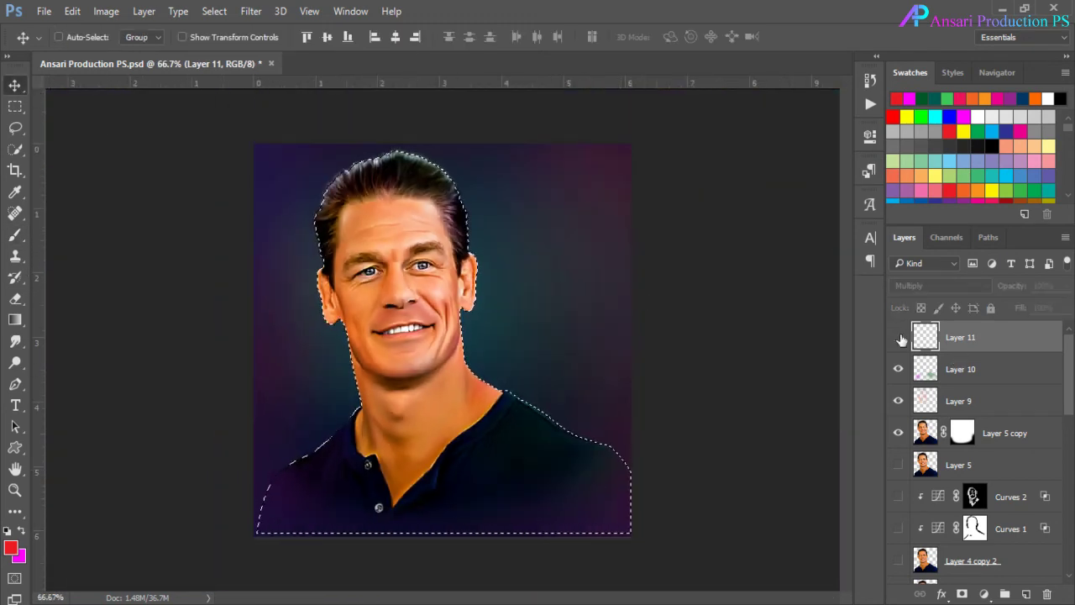
Add a new layer above the lip tint and set its blend mode to Color
left_click(1026, 594)
left_click(921, 286)
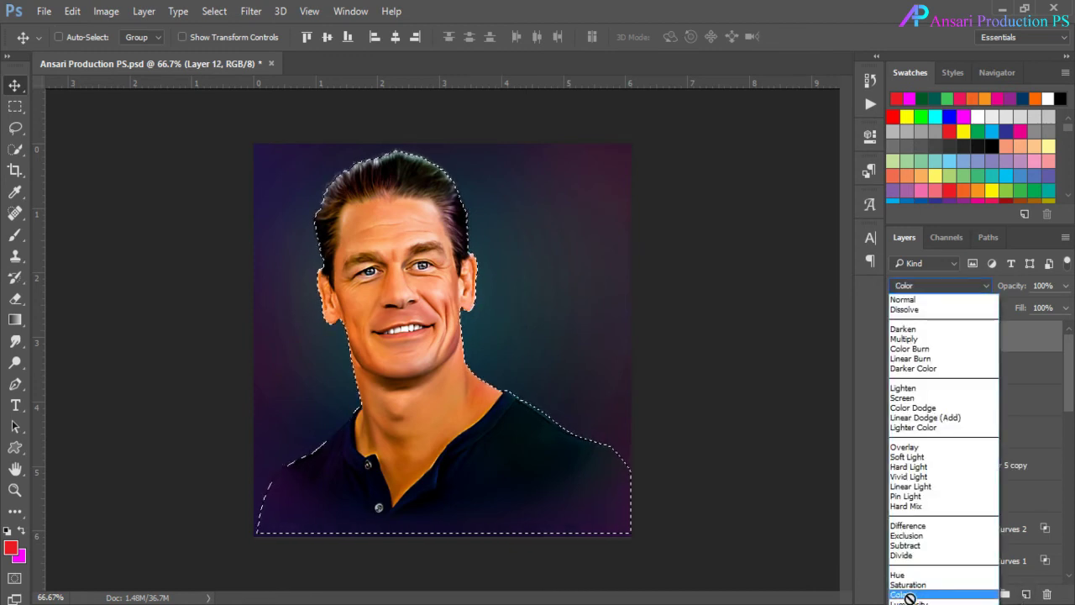
left_click(976, 595)
Brush pure red over the eye and cheek area of the face with a size 70 brush
key("ctrl+plus")
left_click(892, 117)
key("b")
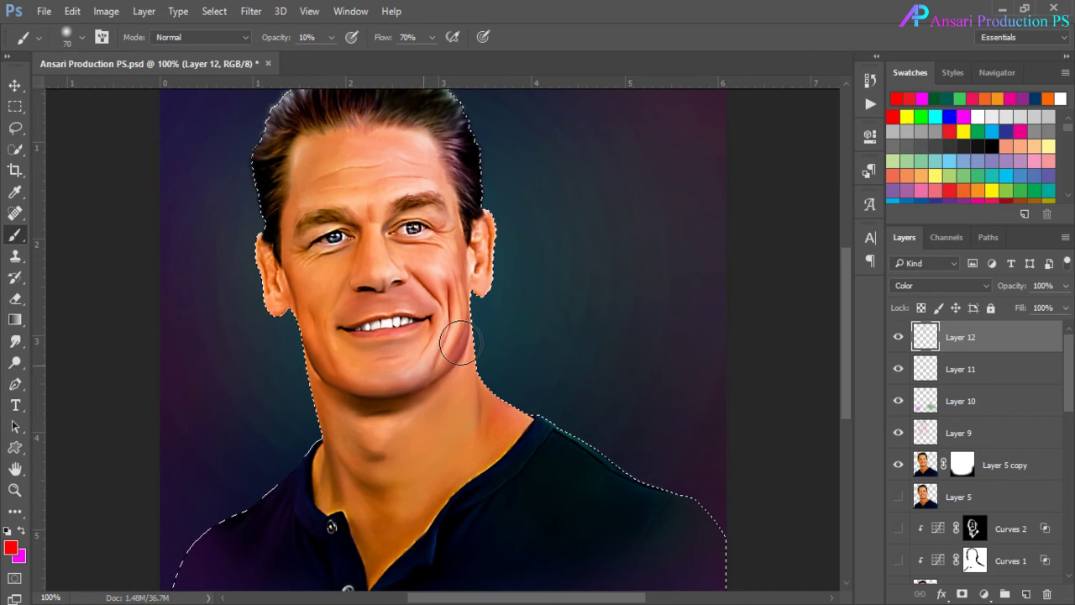
left_click_drag(412, 229, 397, 249)
Lower the opacity of the red face-tint layer to 27%
left_click(1065, 285)
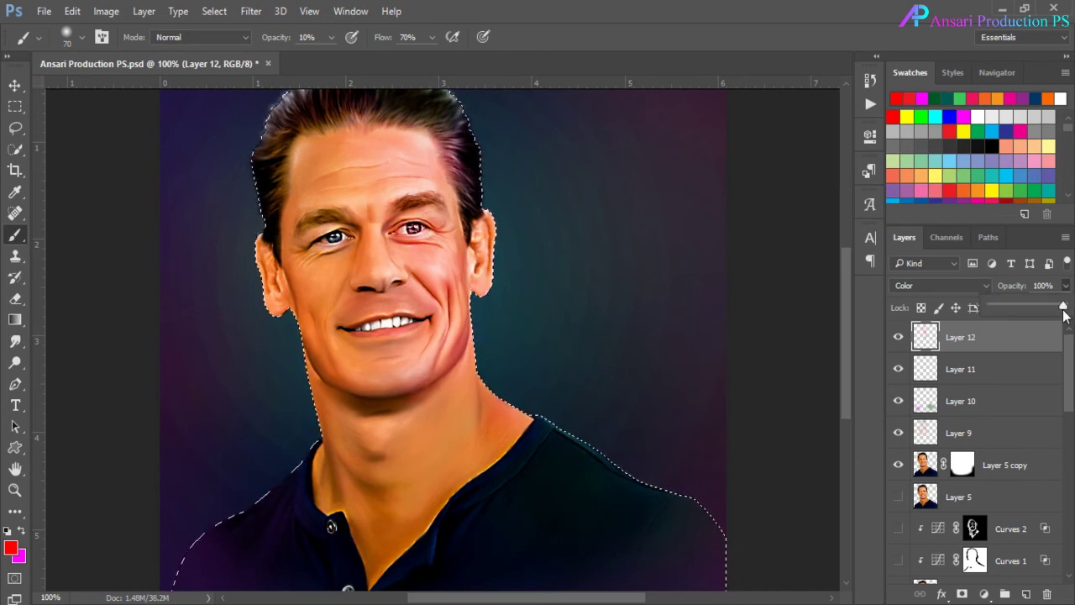
left_click_drag(1063, 305, 1011, 307)
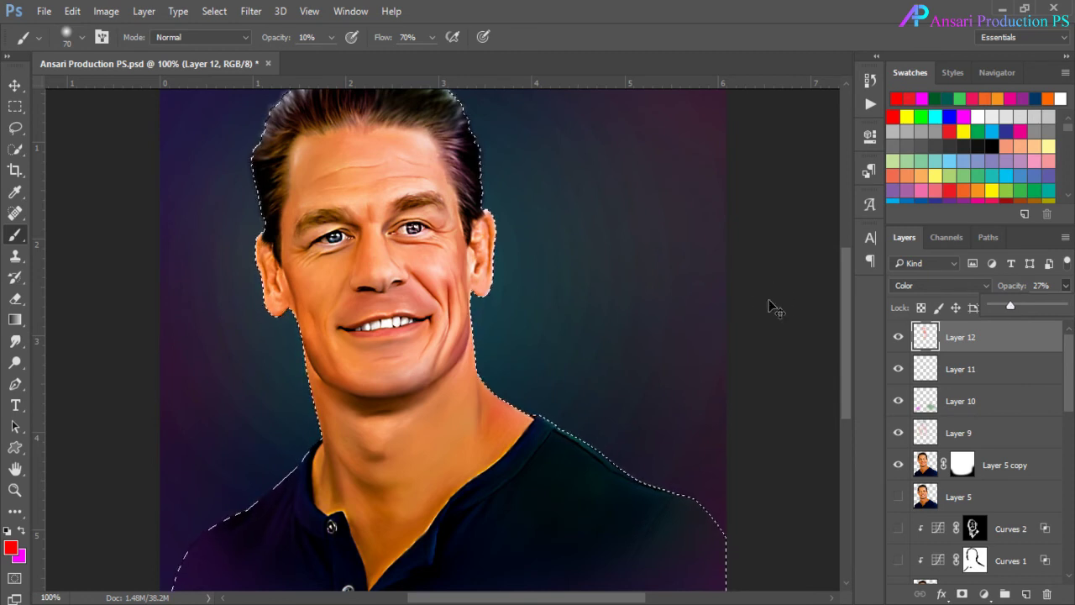
key("ctrl+minus")
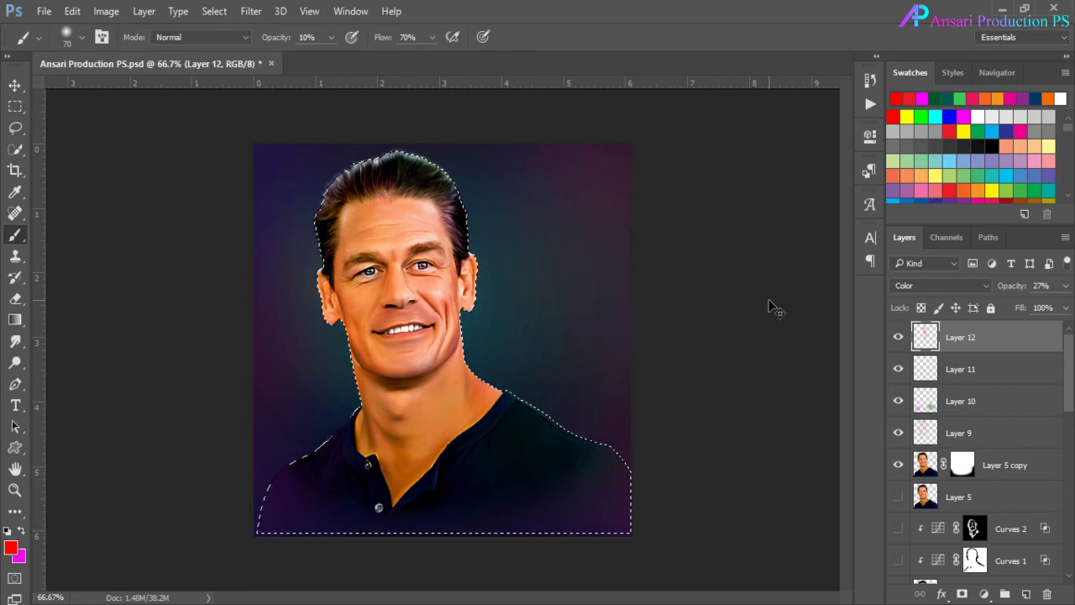
Deselect the portrait outline and swap the colours so magenta is the foreground
key("ctrl+d")
key("v")
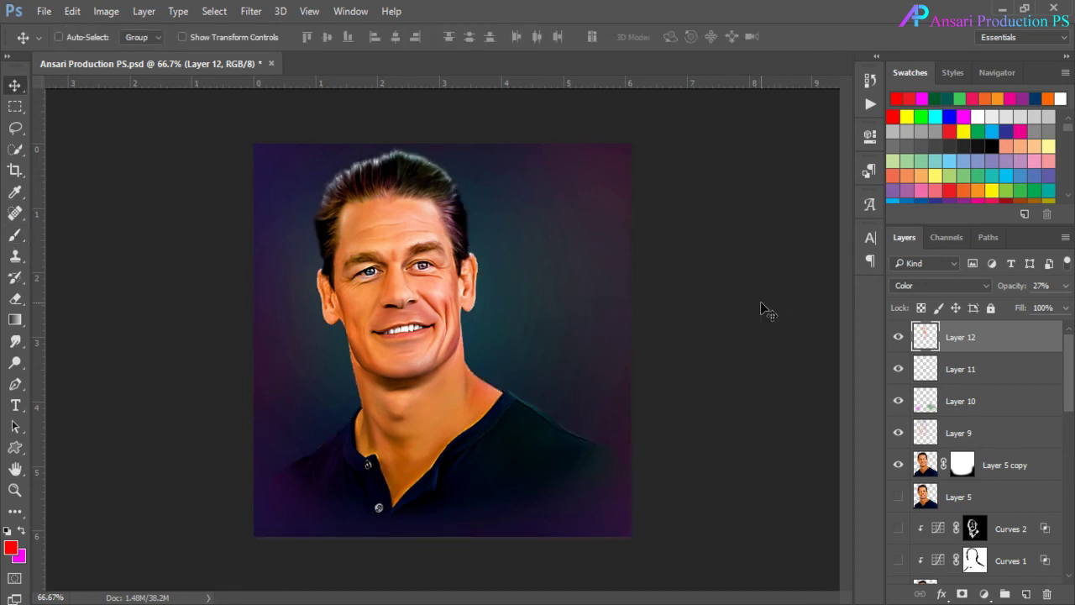
left_click(23, 534)
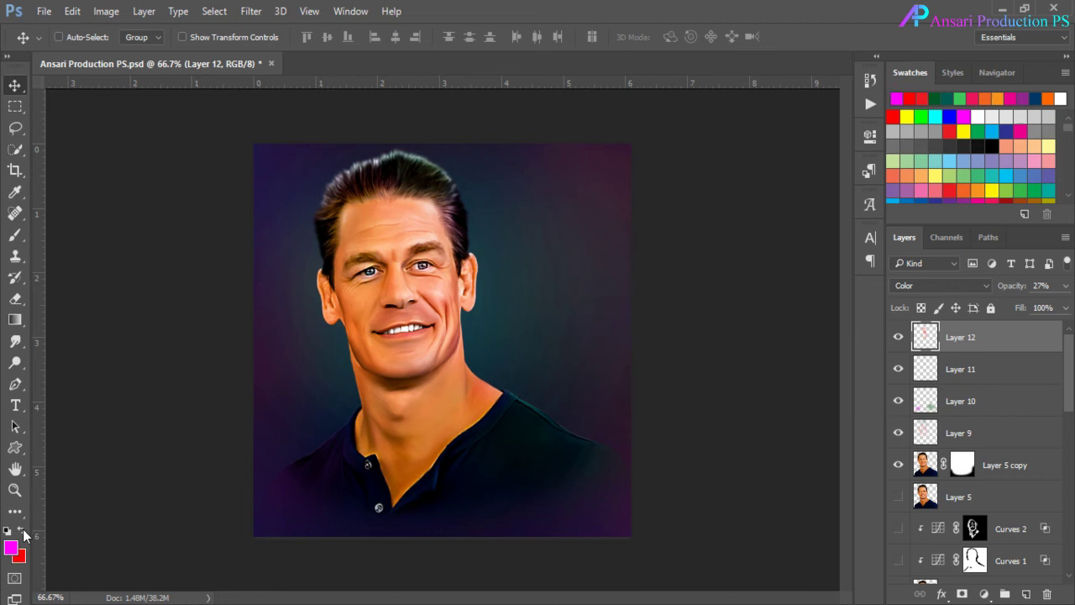